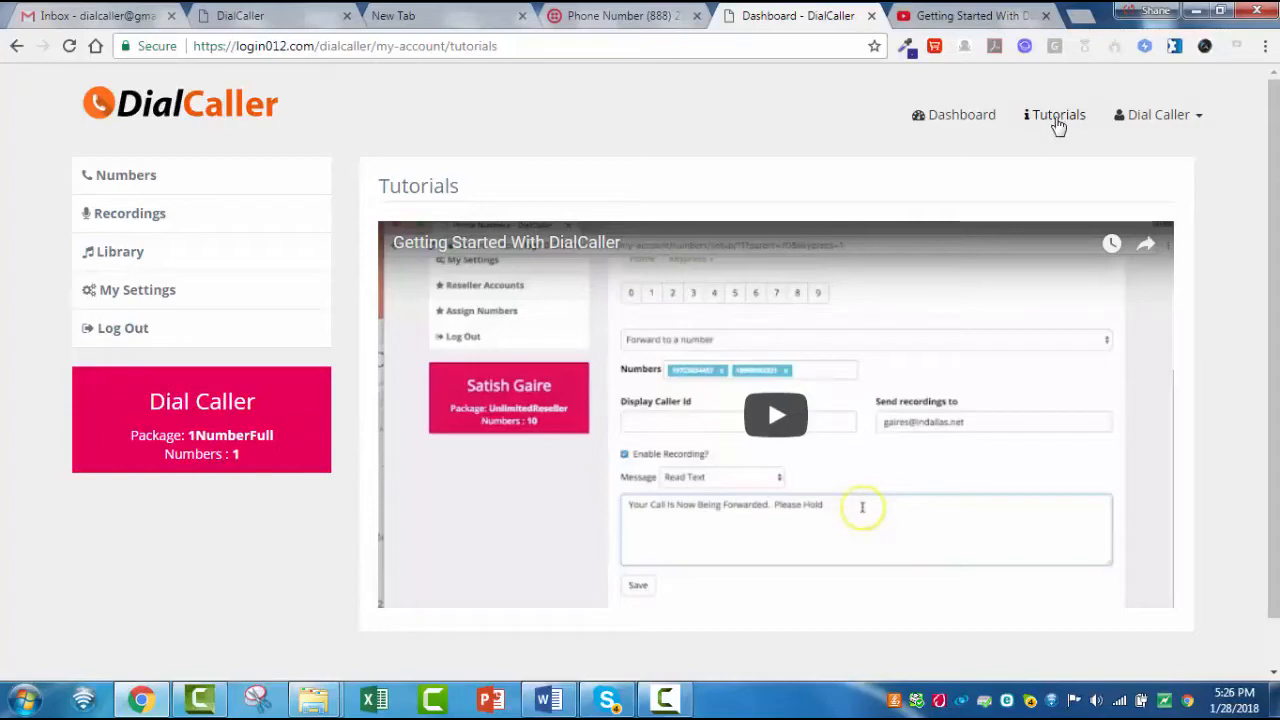
- Review the account's phone numbers, call recordings, audio library and account settings pages
click(968, 120)
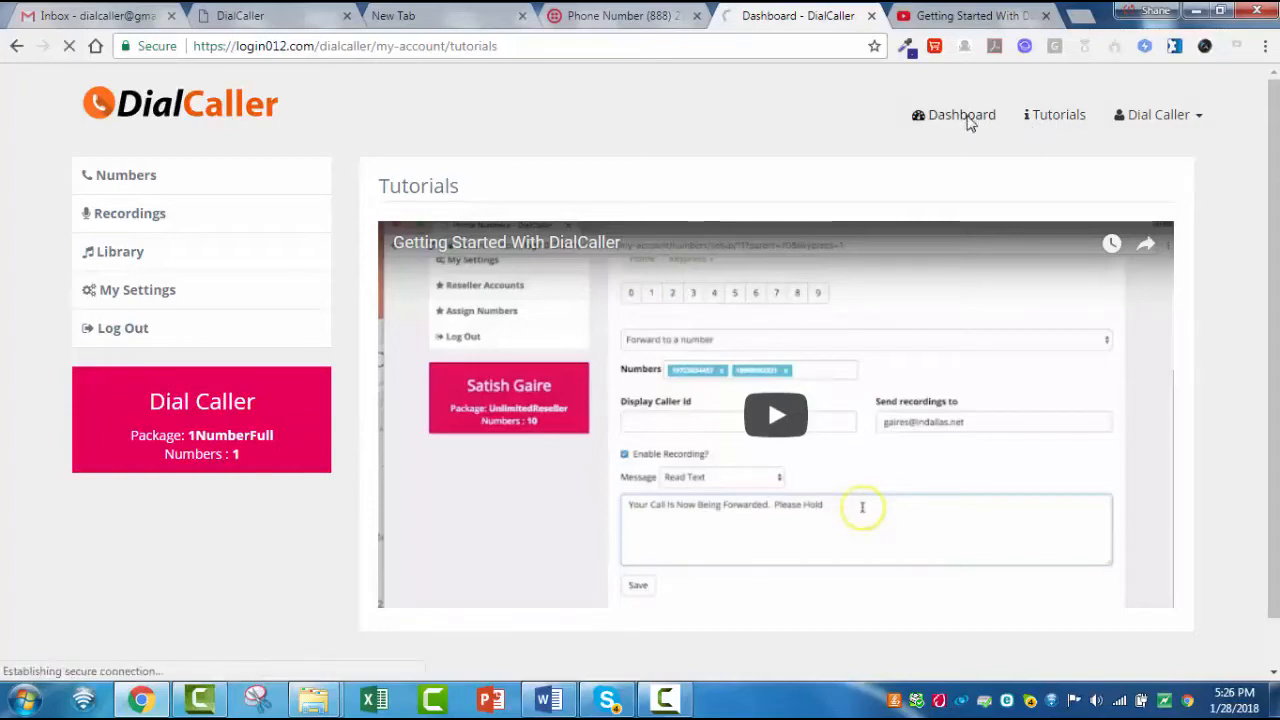
click(95, 179)
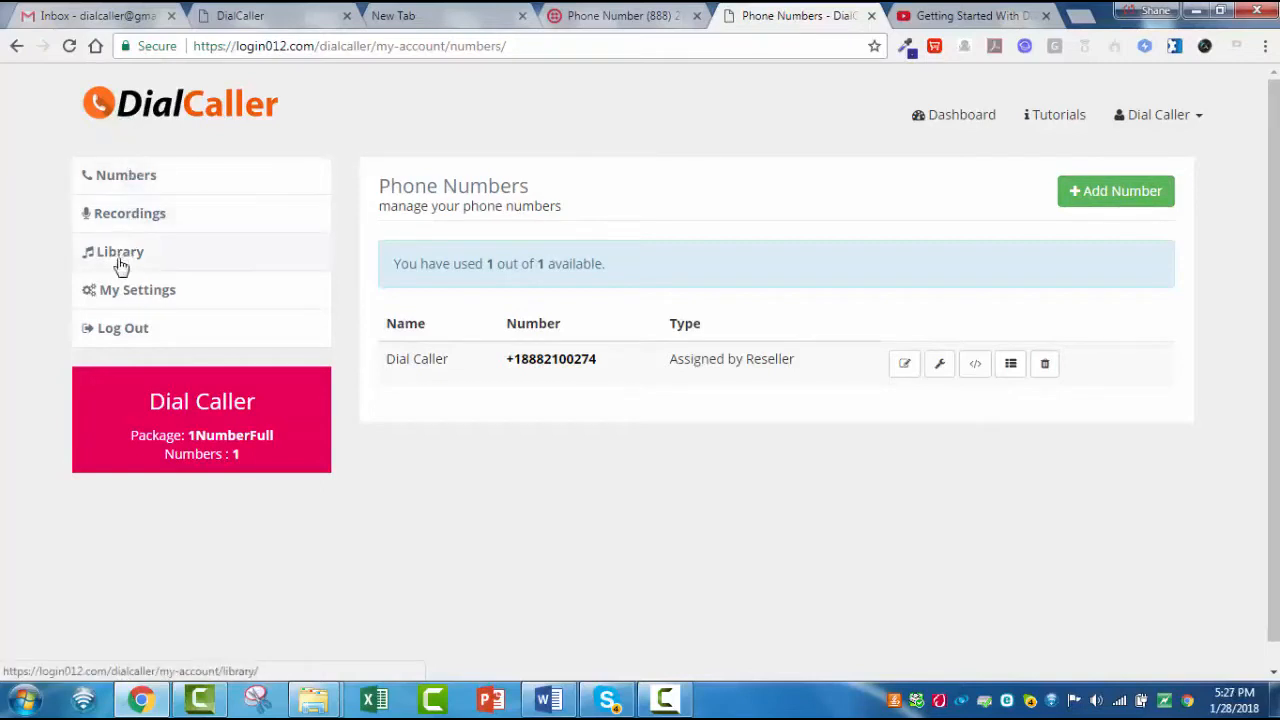
click(128, 180)
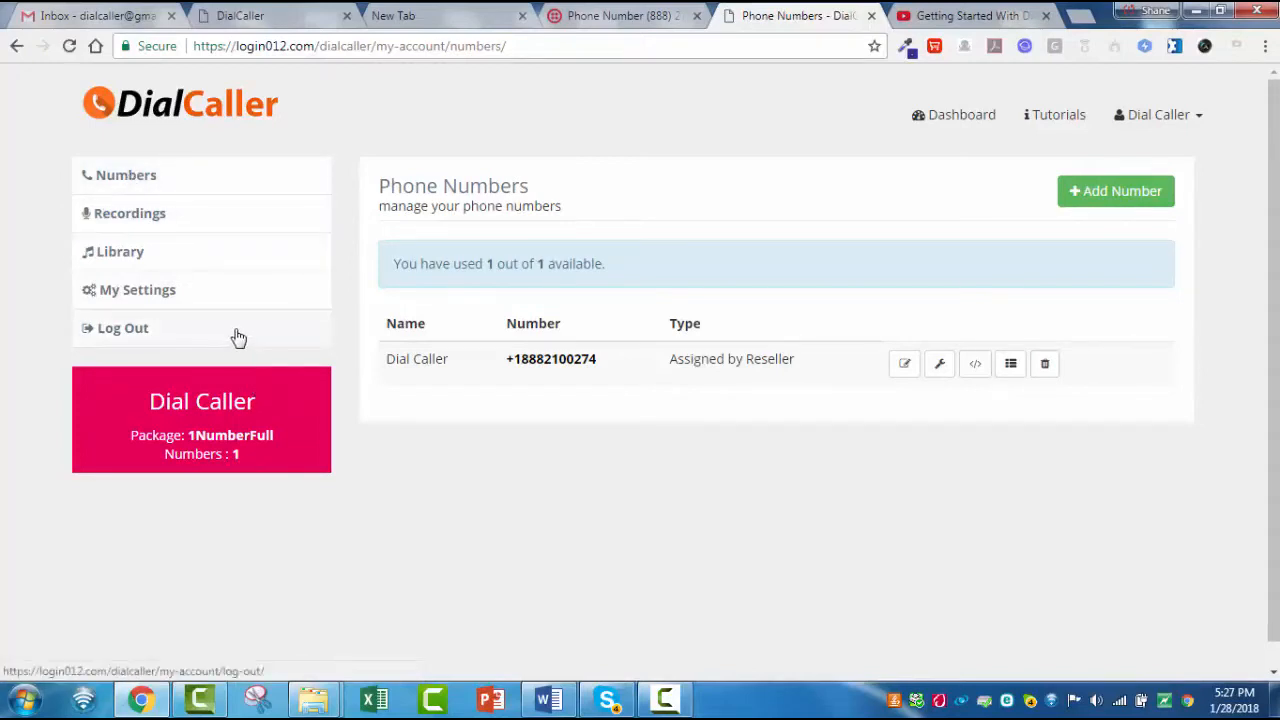
click(144, 218)
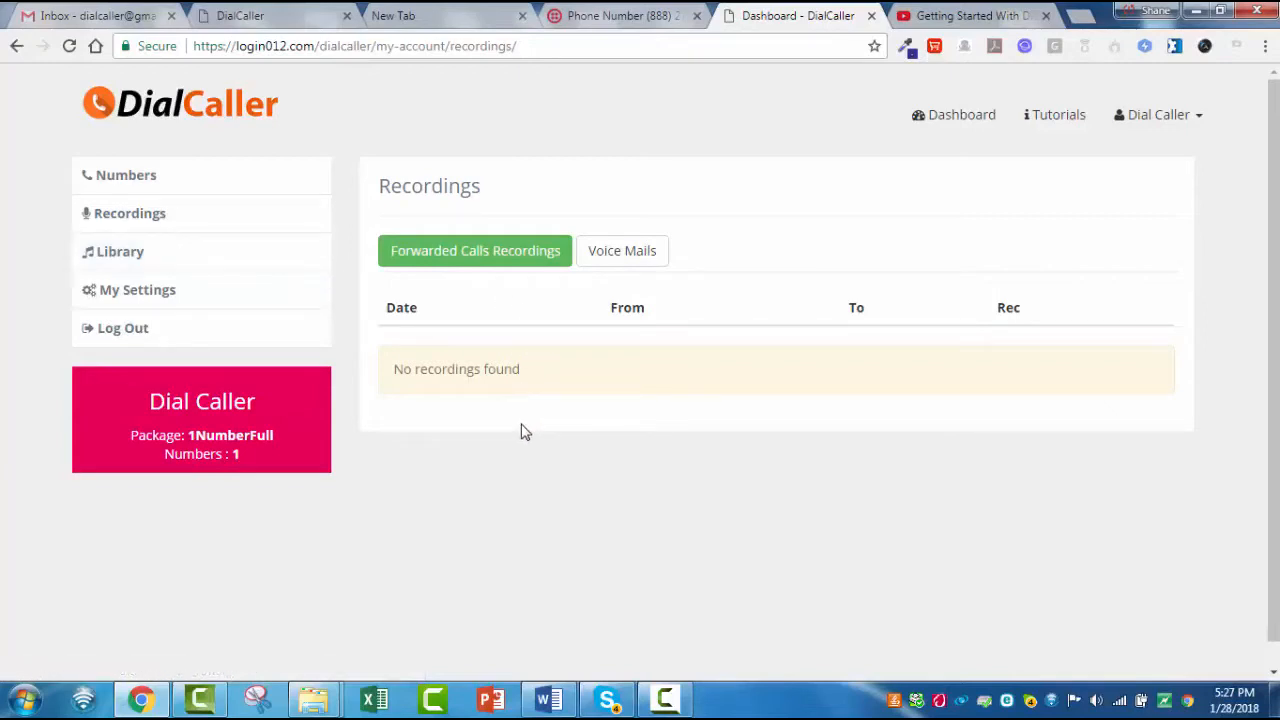
click(118, 255)
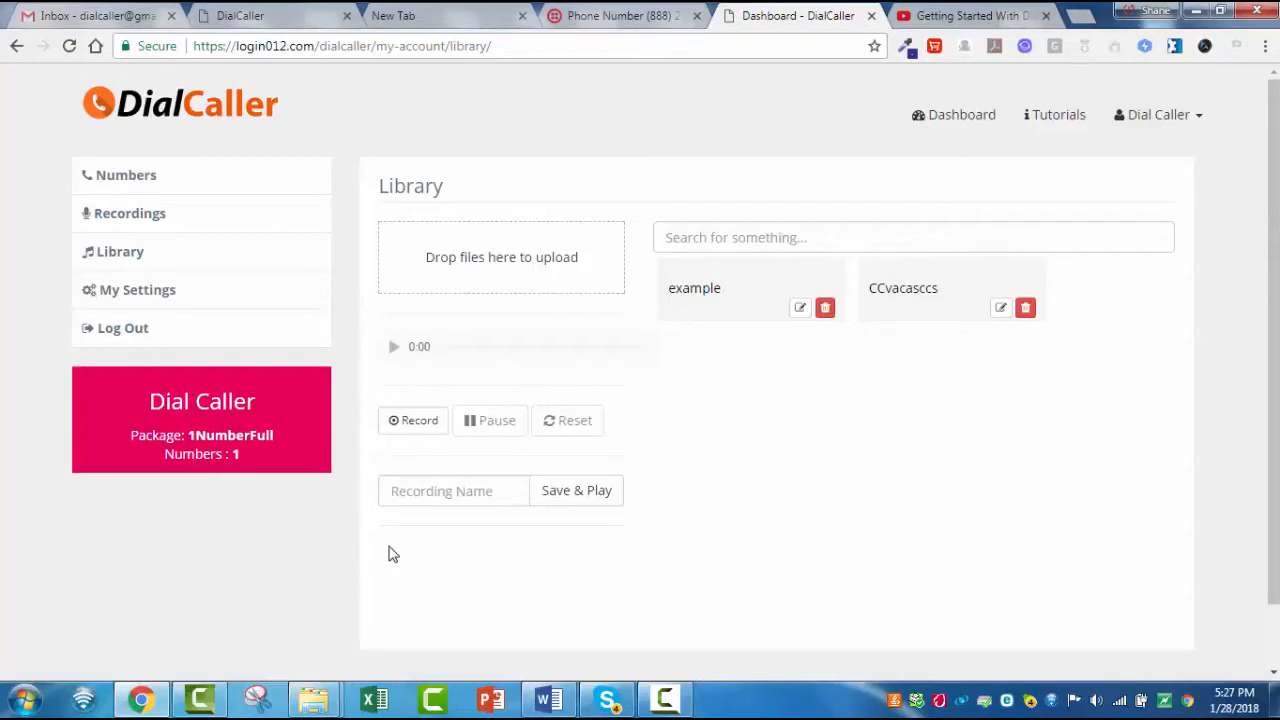
click(140, 292)
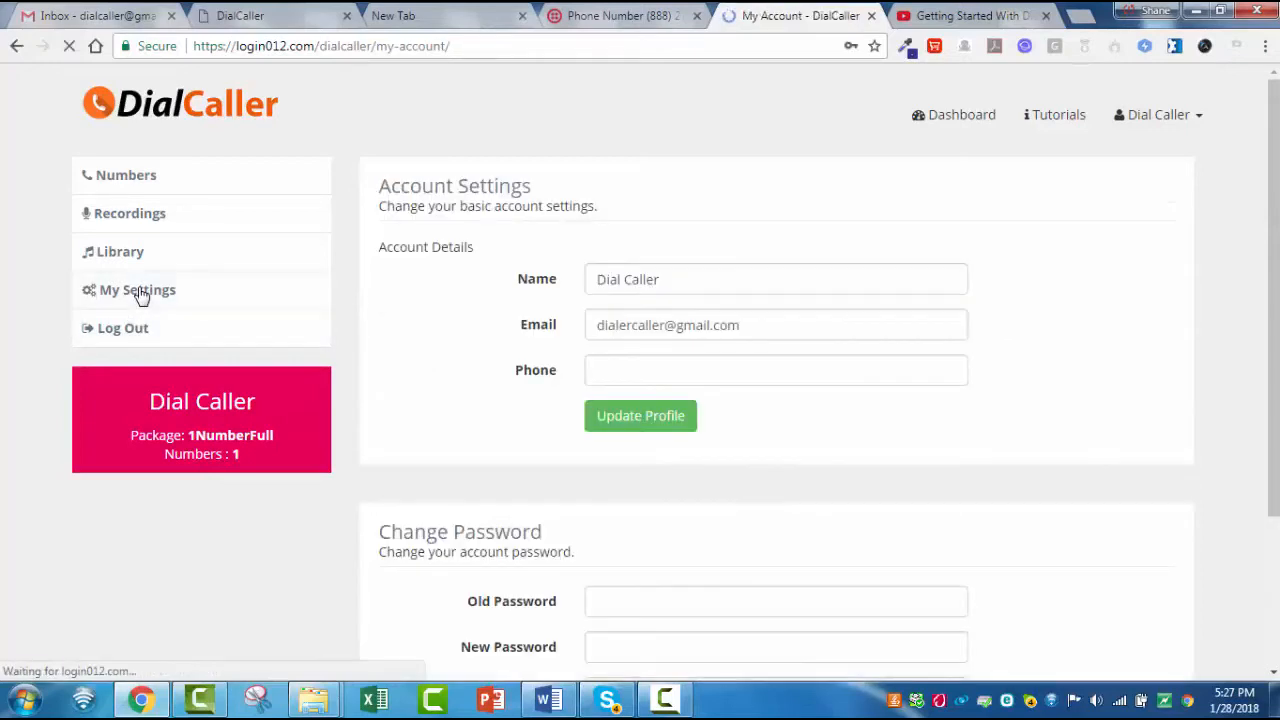
scroll(521, 337, down, 1)
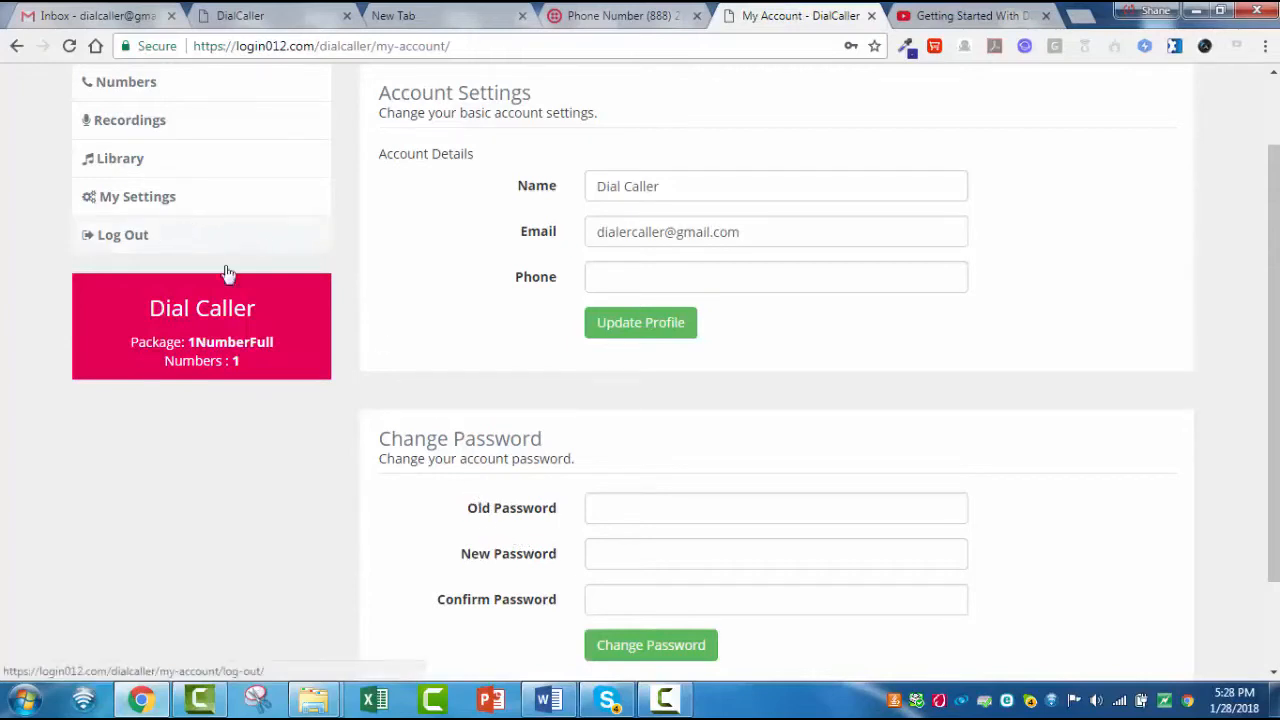
scroll(358, 566, up, 1)
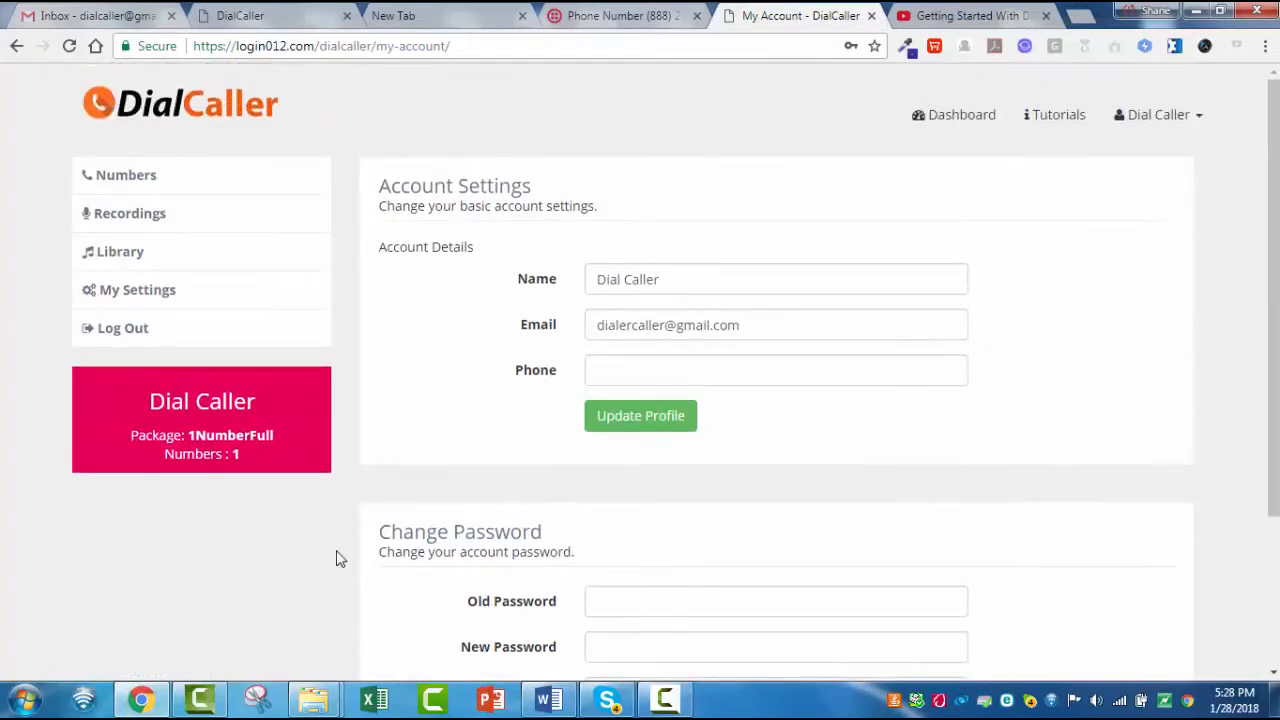
- Delete the example and CCvacasccs recordings from the audio library
click(133, 261)
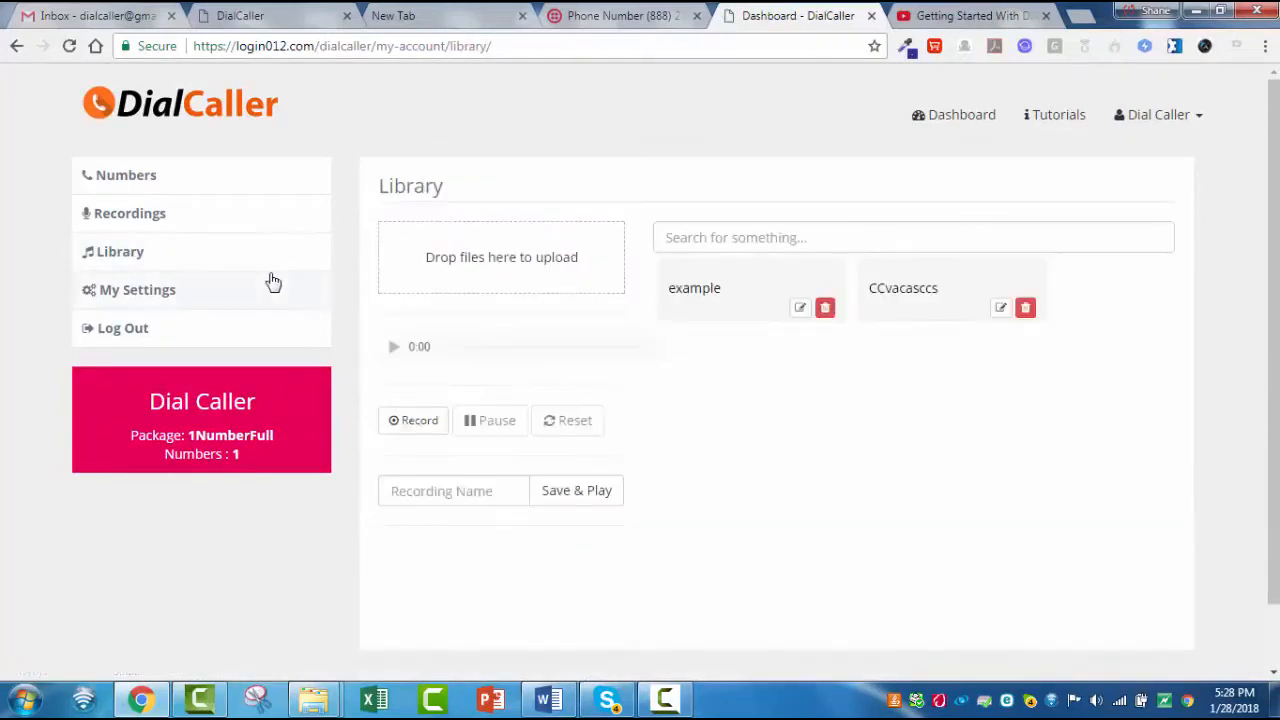
click(825, 309)
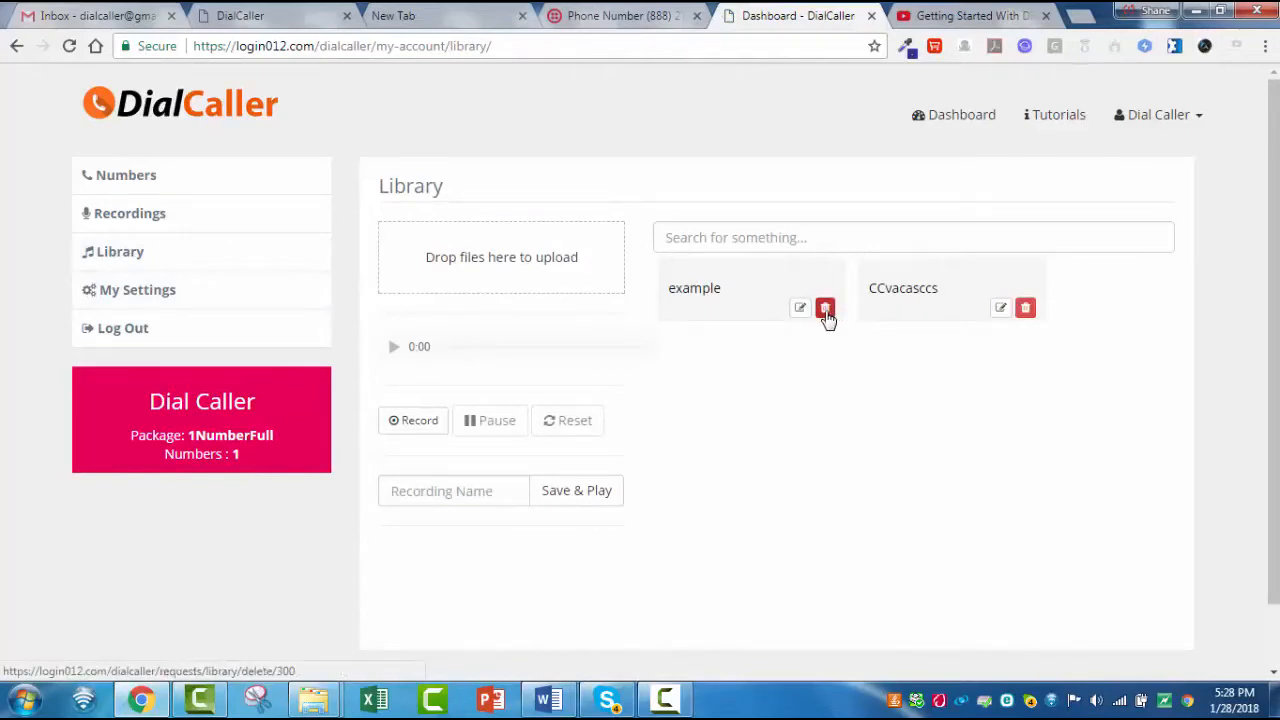
click(709, 149)
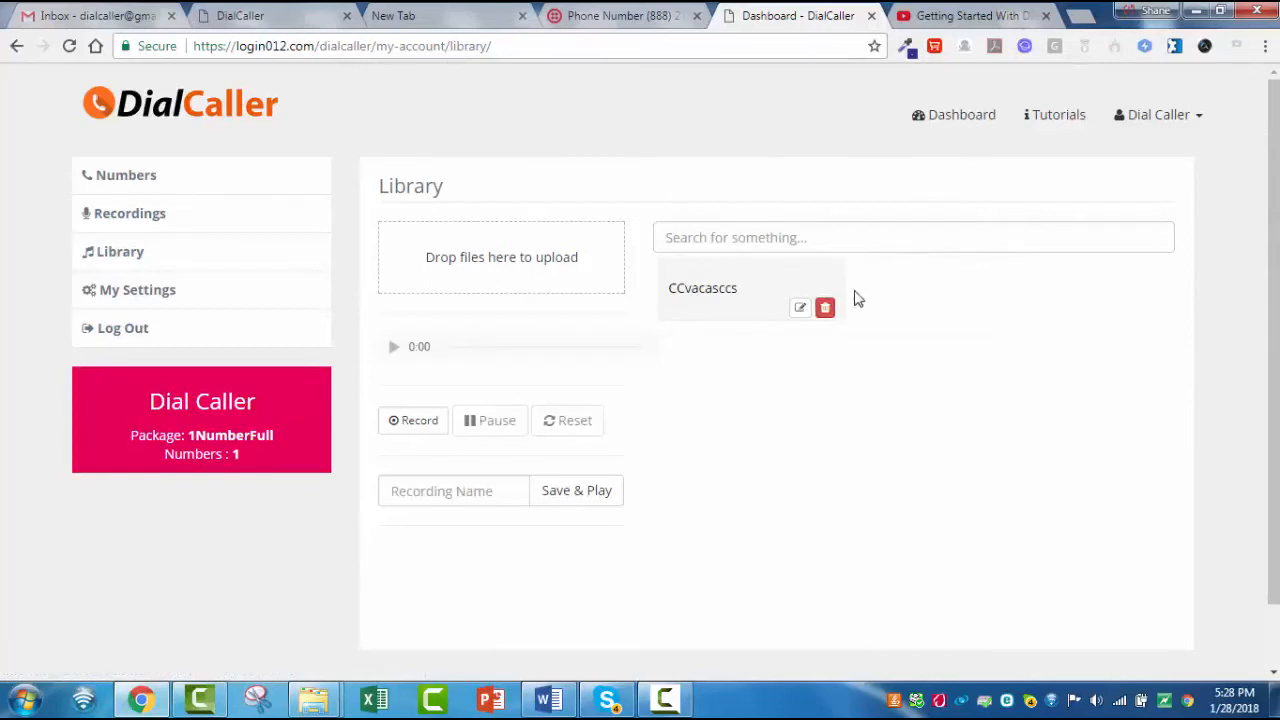
click(826, 309)
click(716, 147)
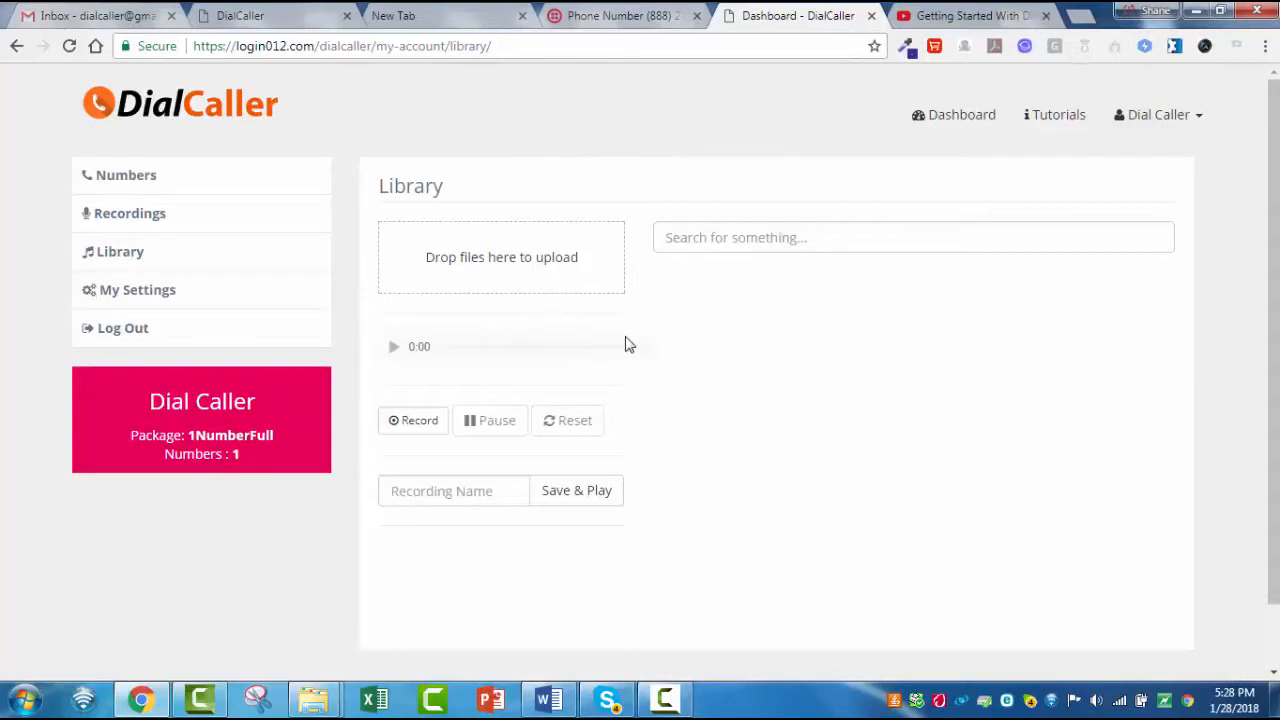
- Check the call logs and the Twilio webhook code of the assigned phone number
click(141, 187)
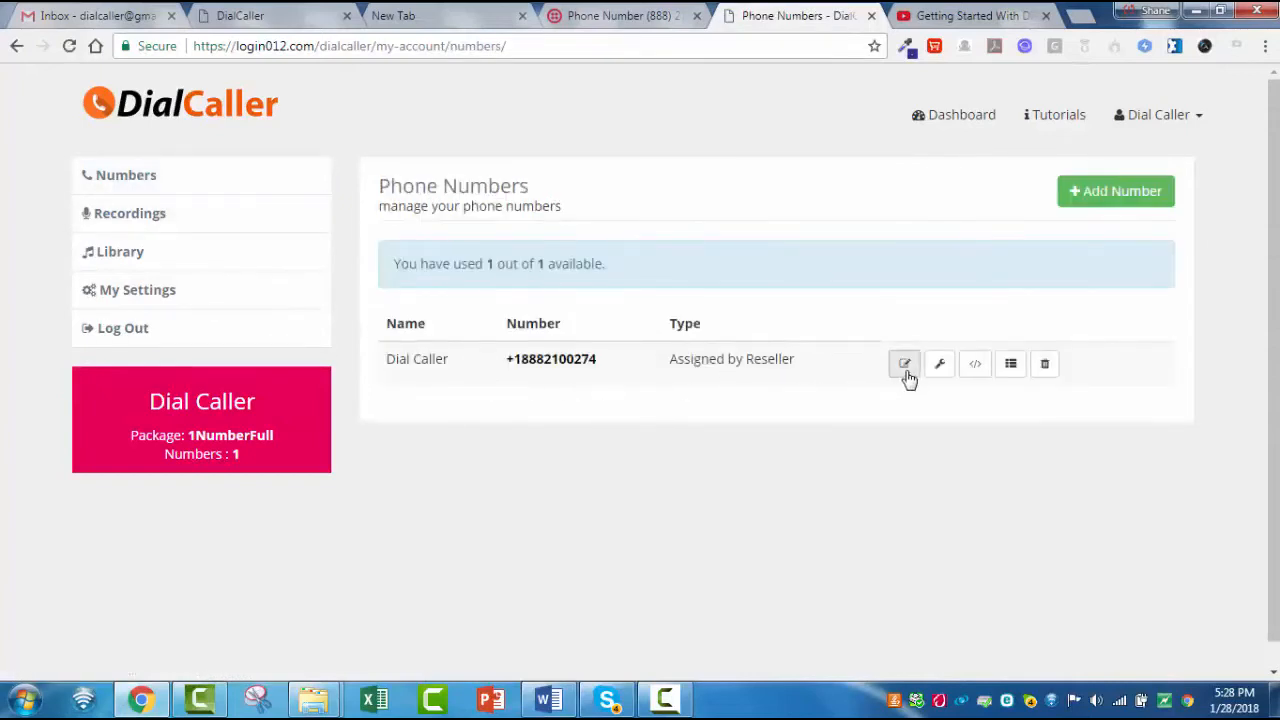
click(1012, 368)
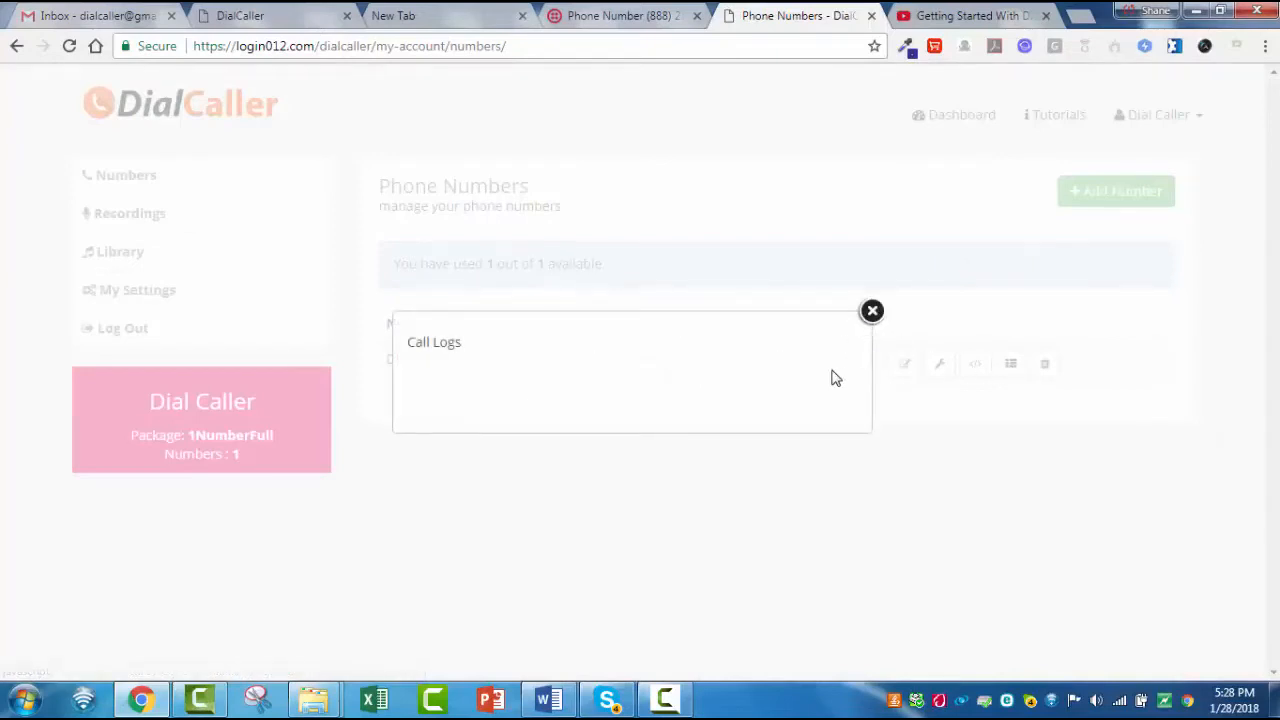
click(872, 313)
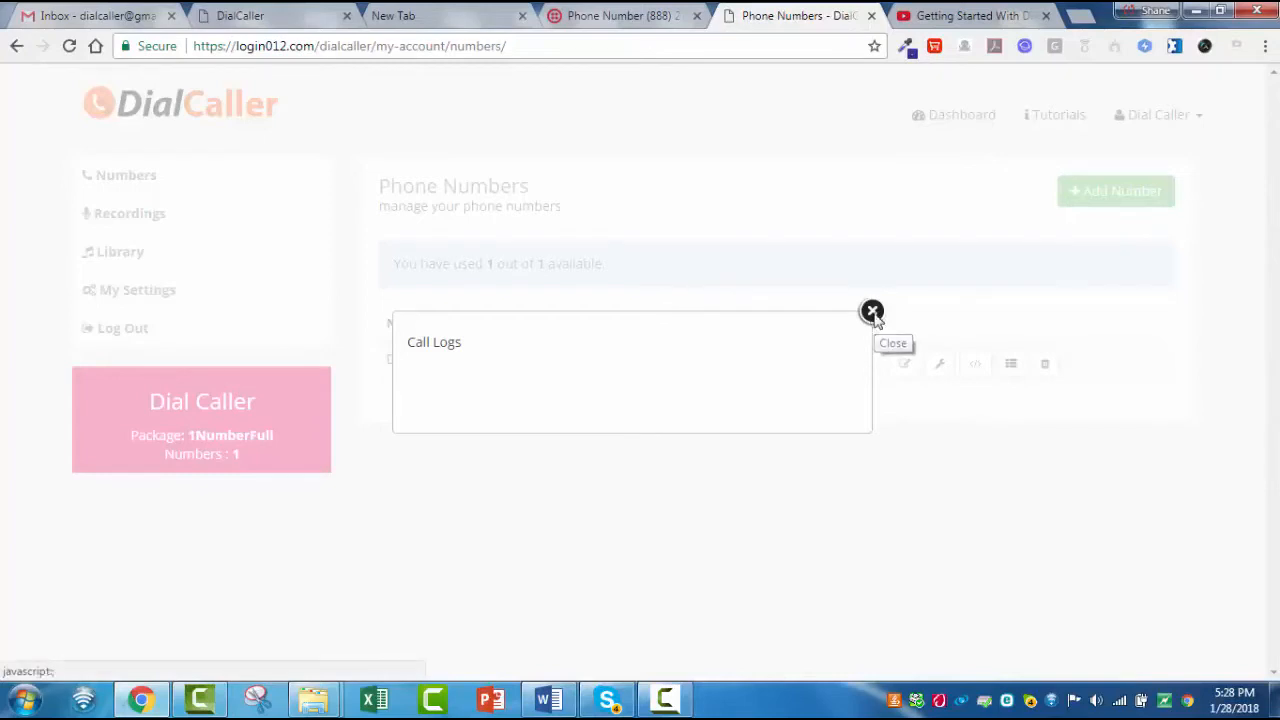
click(973, 372)
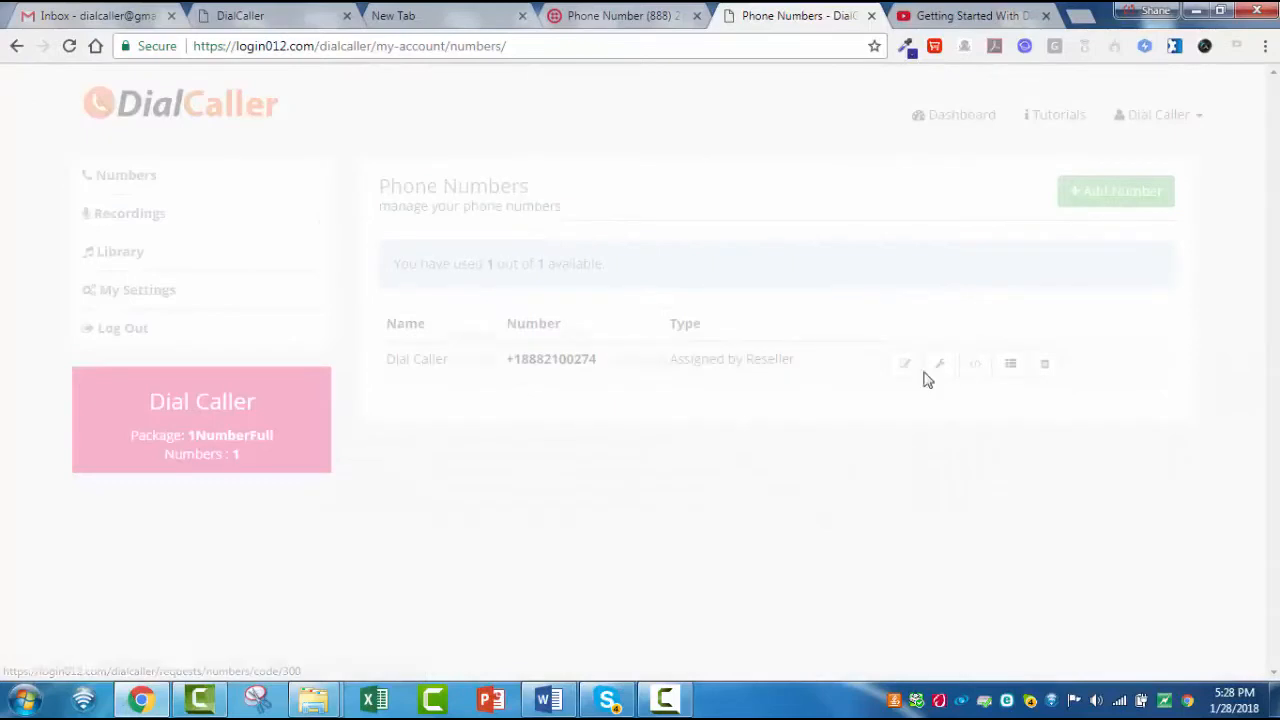
click(714, 364)
drag(714, 364, 391, 397)
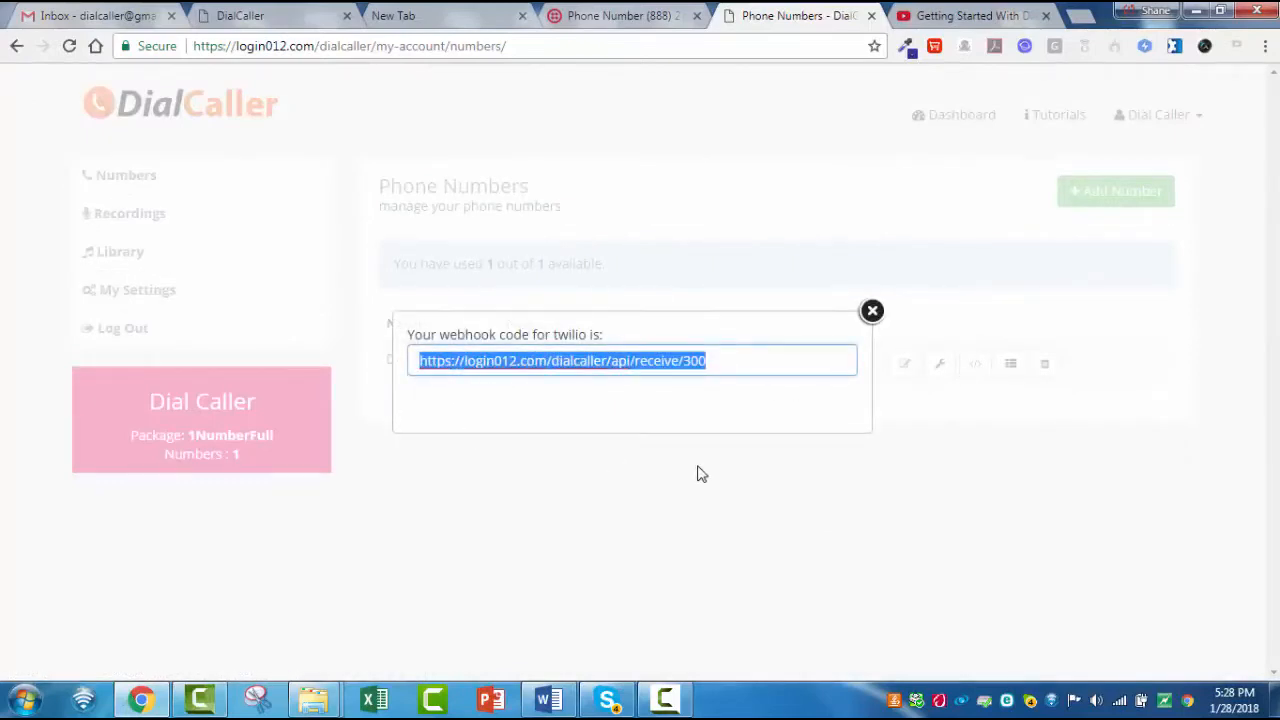
click(872, 311)
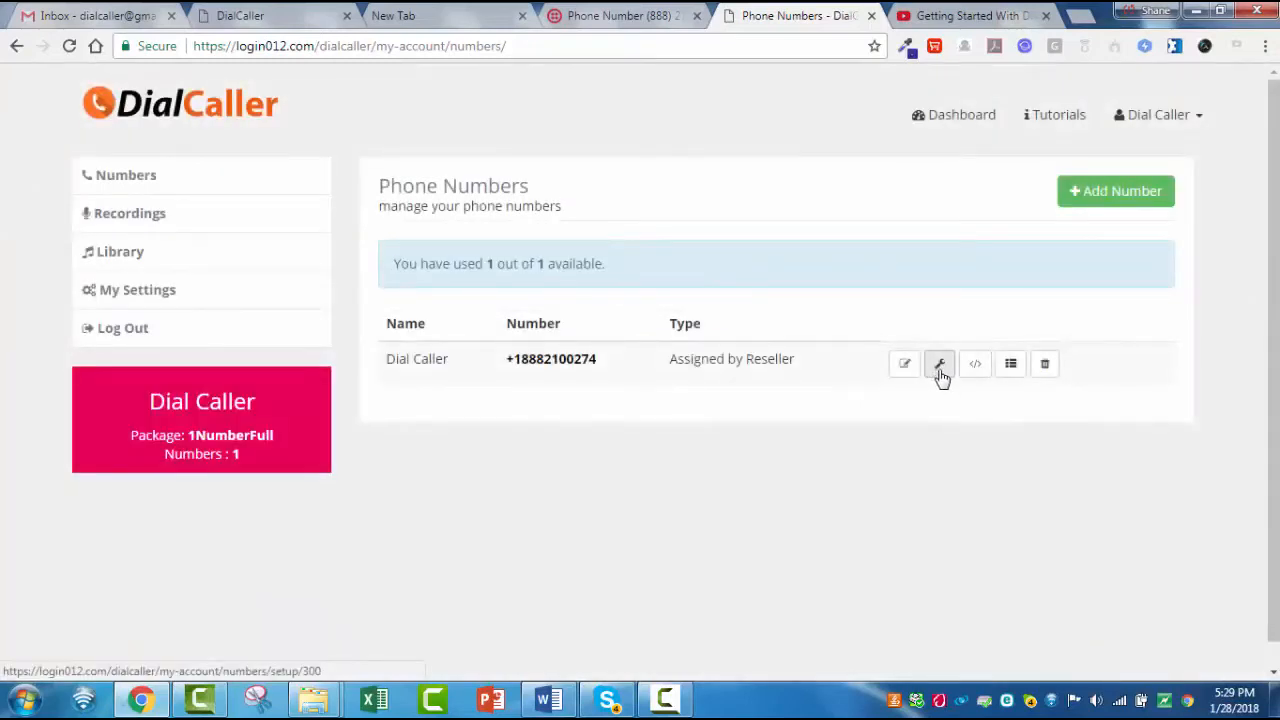
- Edit the assigned phone number's details, choose English - US as the voice language and save the number
click(906, 369)
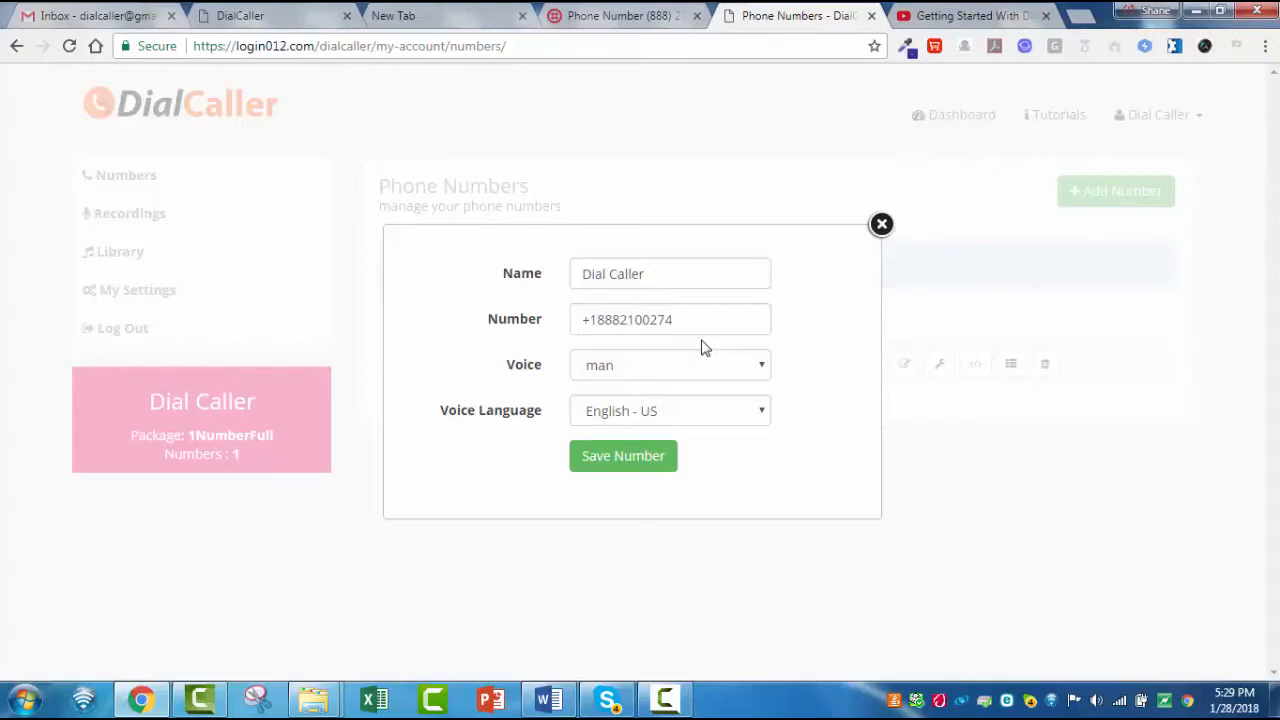
click(763, 411)
drag(785, 287, 751, 206)
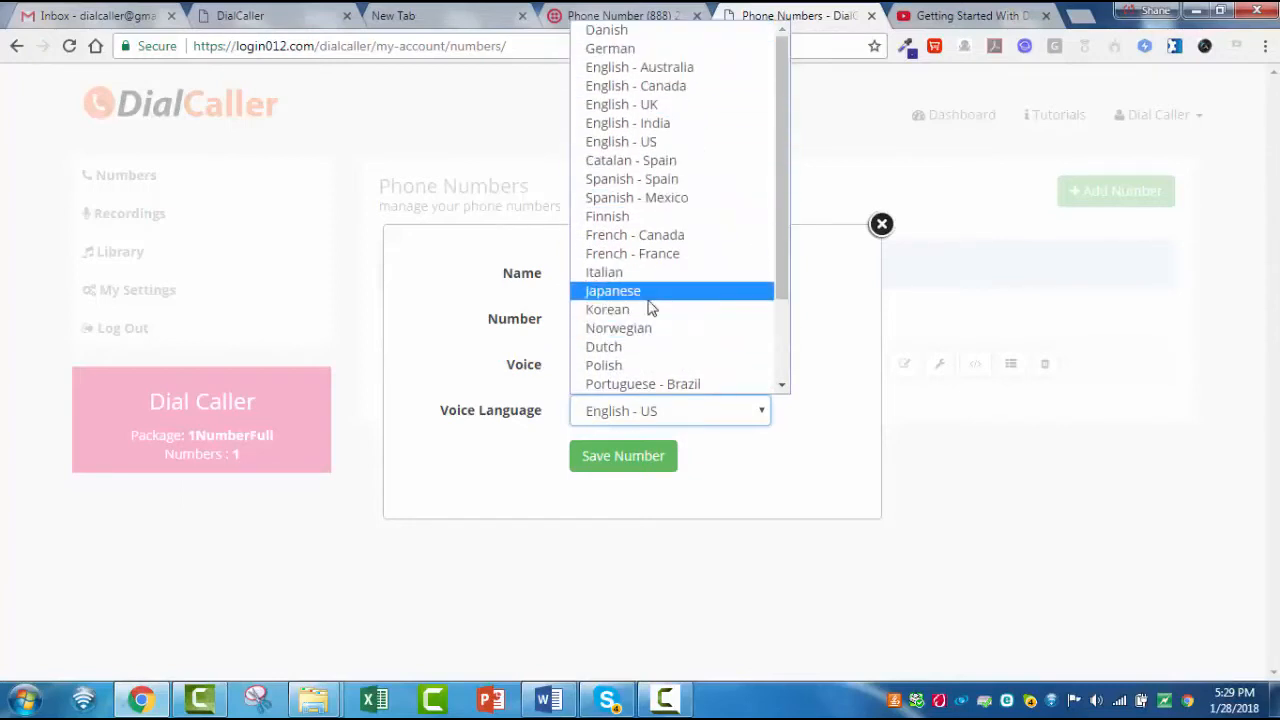
click(623, 143)
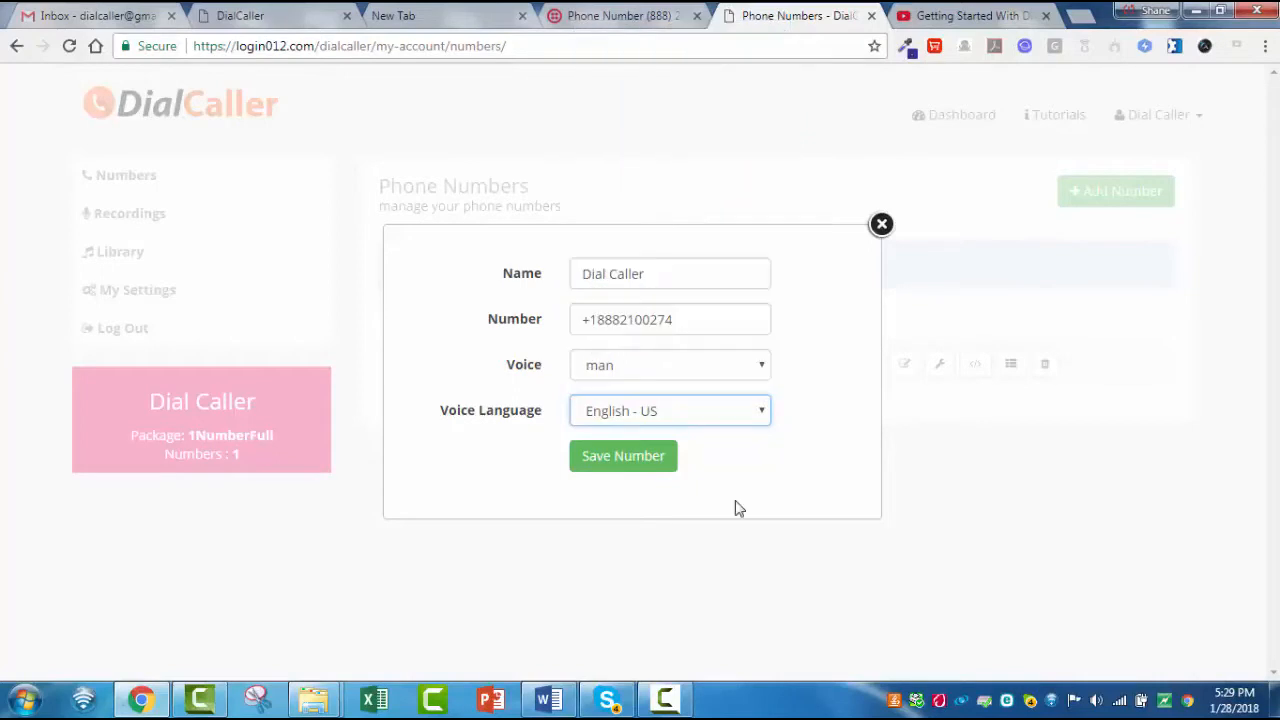
click(654, 463)
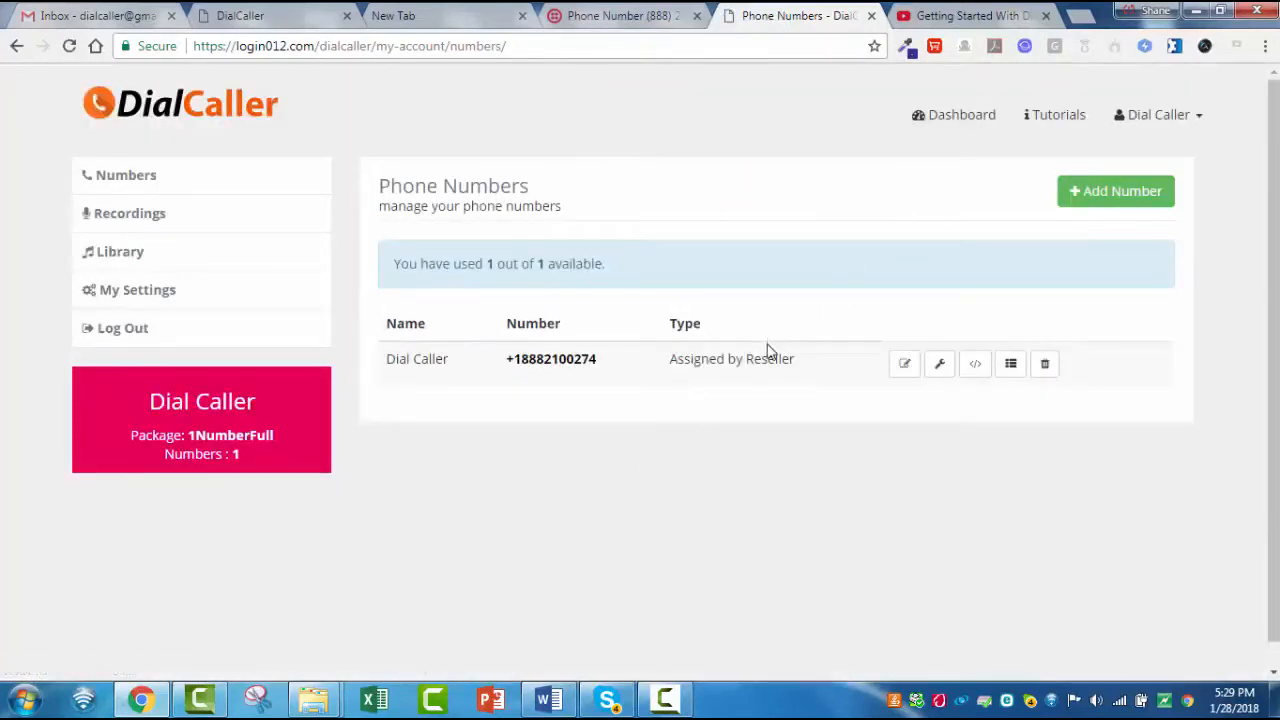
- Open the number's call-flow setup and add a Keypress 1 action with a Keypress 4 action nested under it
click(940, 365)
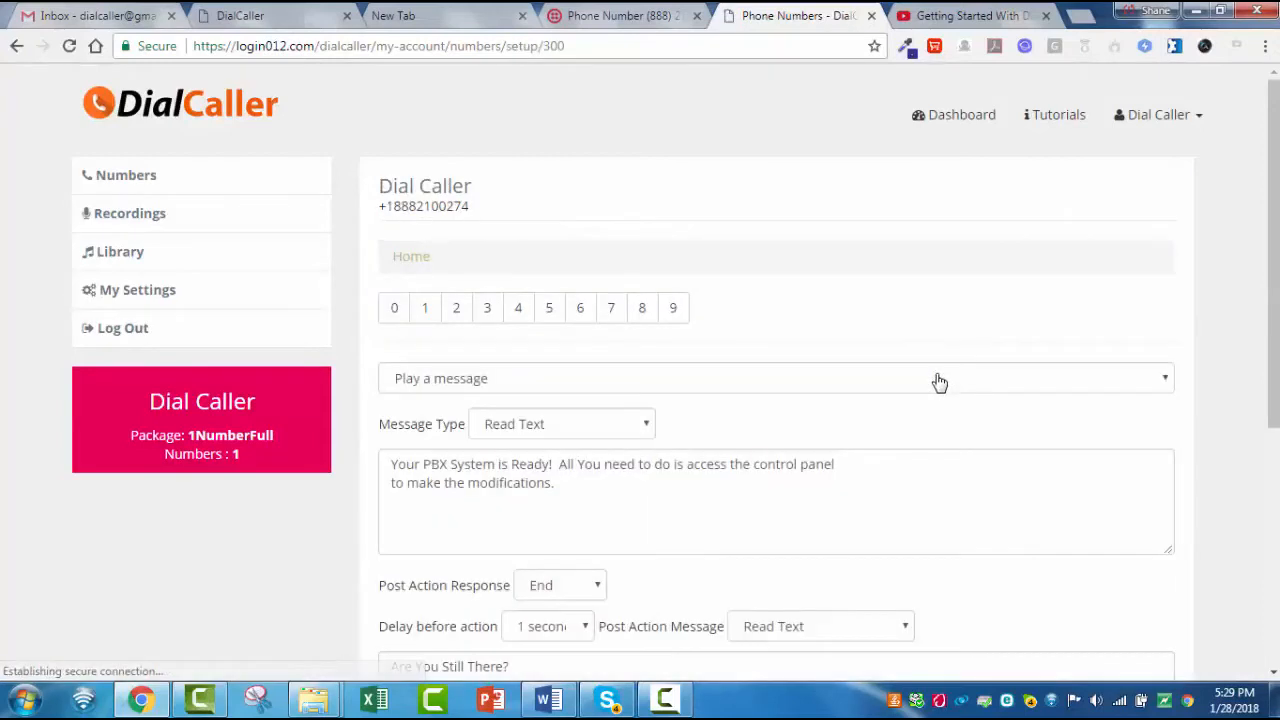
scroll(925, 331, down, 1)
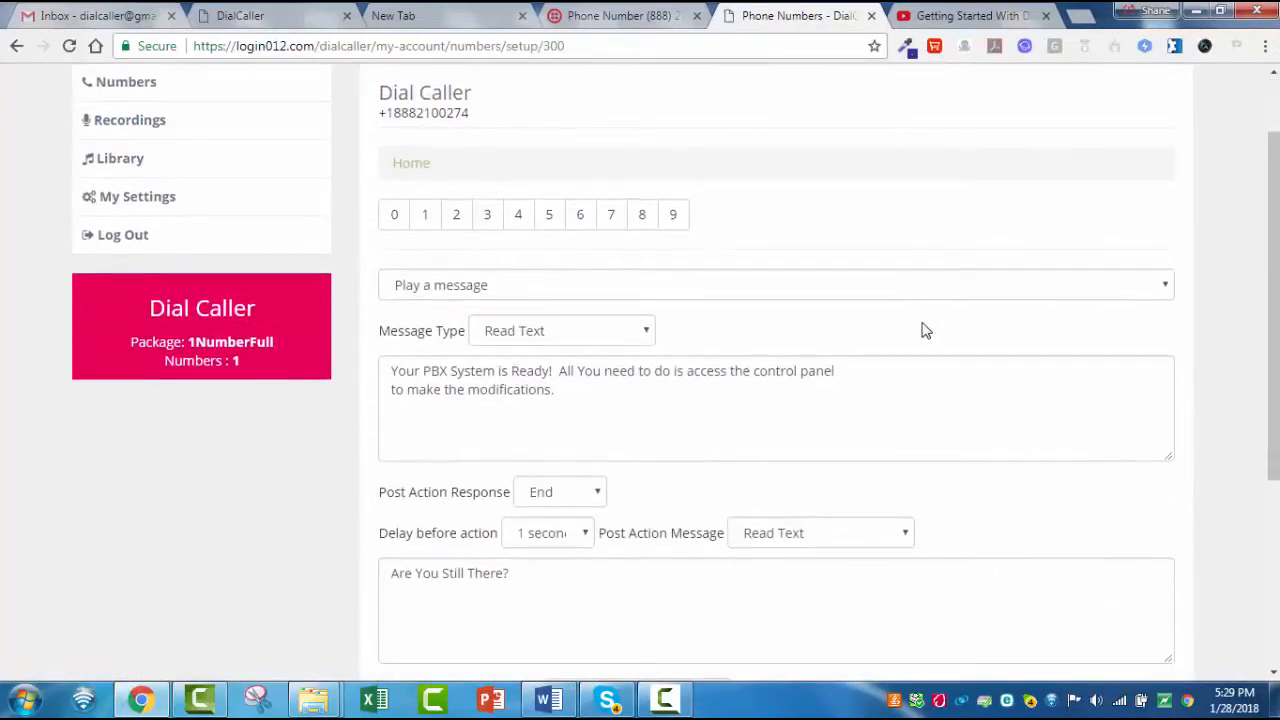
scroll(925, 331, down, 1)
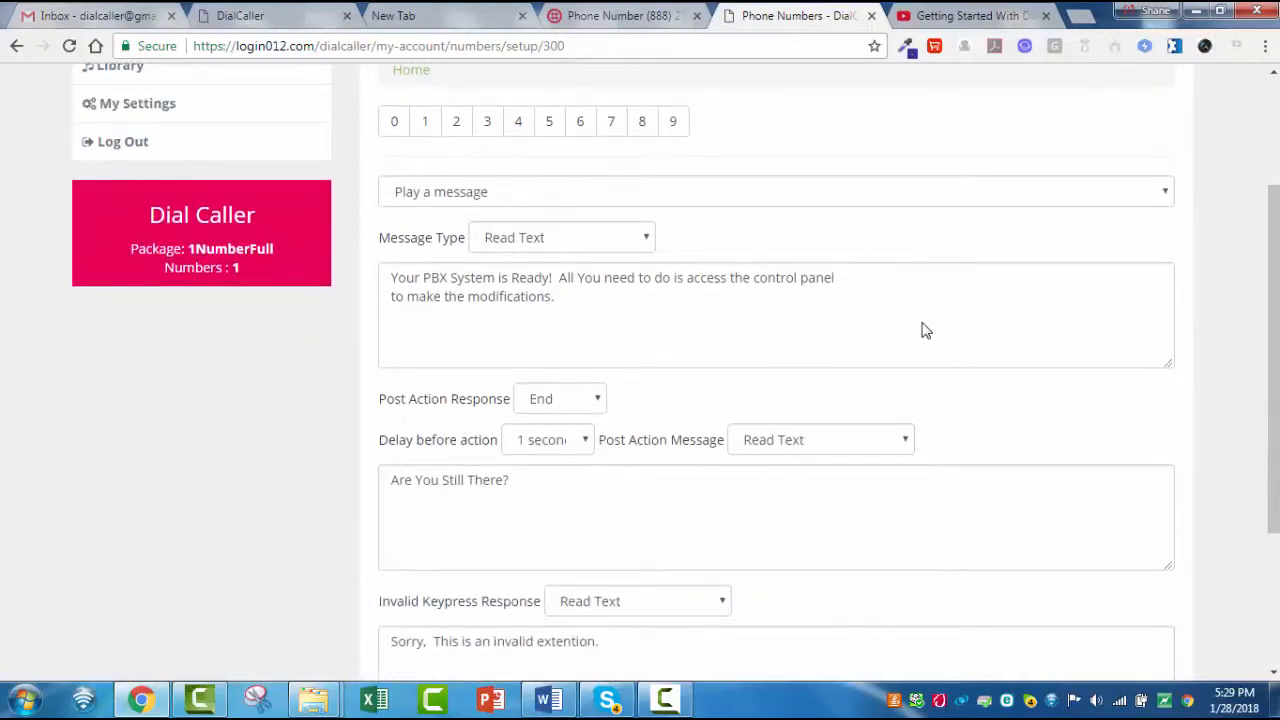
scroll(925, 331, up, 2)
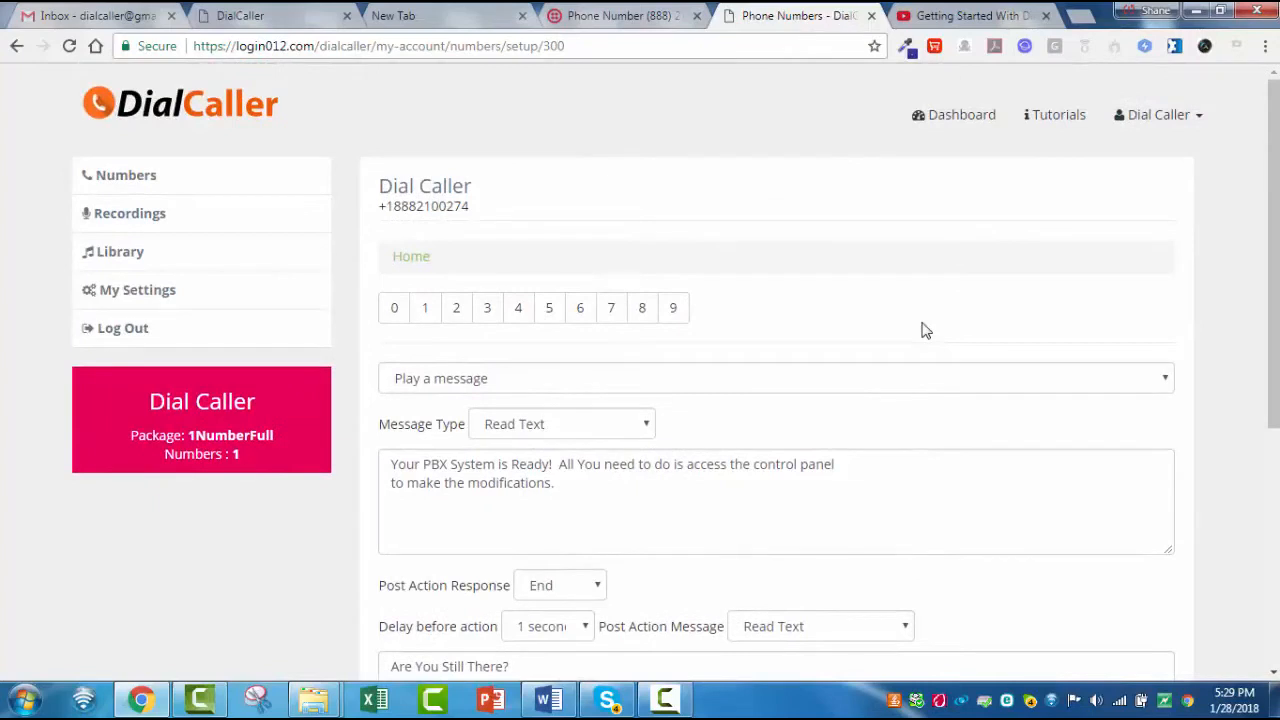
scroll(925, 331, down, 1)
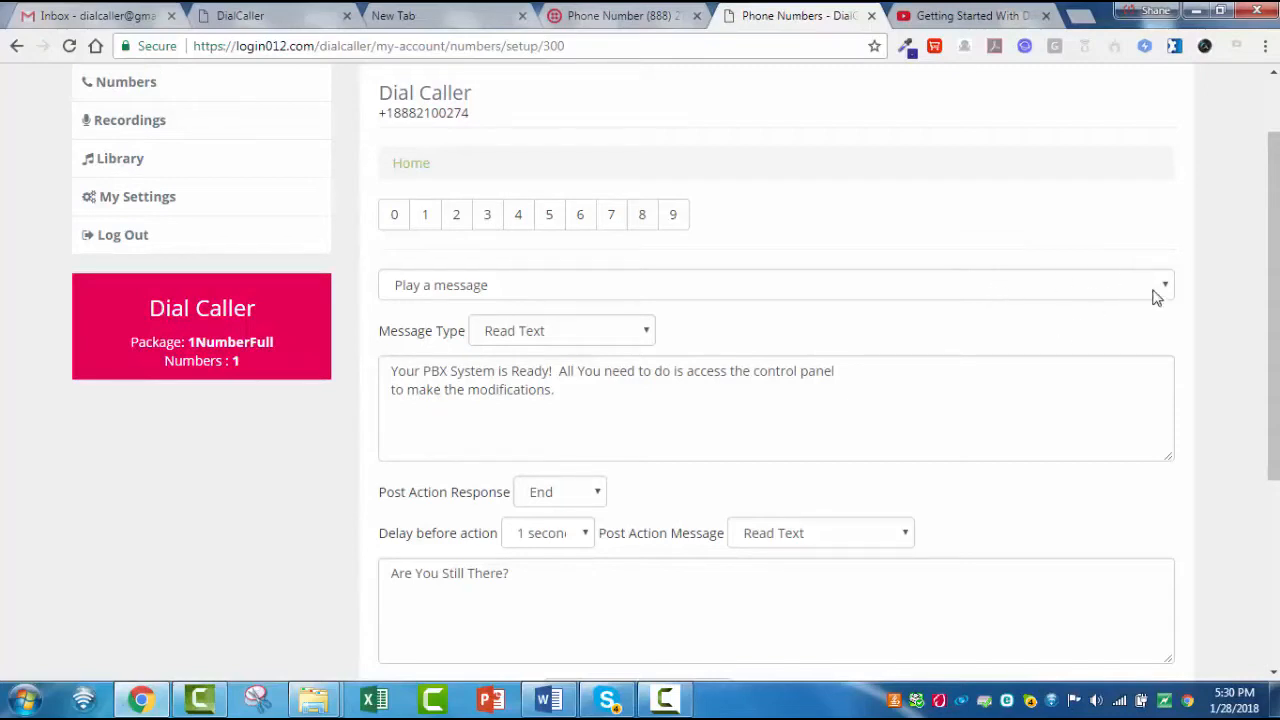
scroll(1160, 287, up, 1)
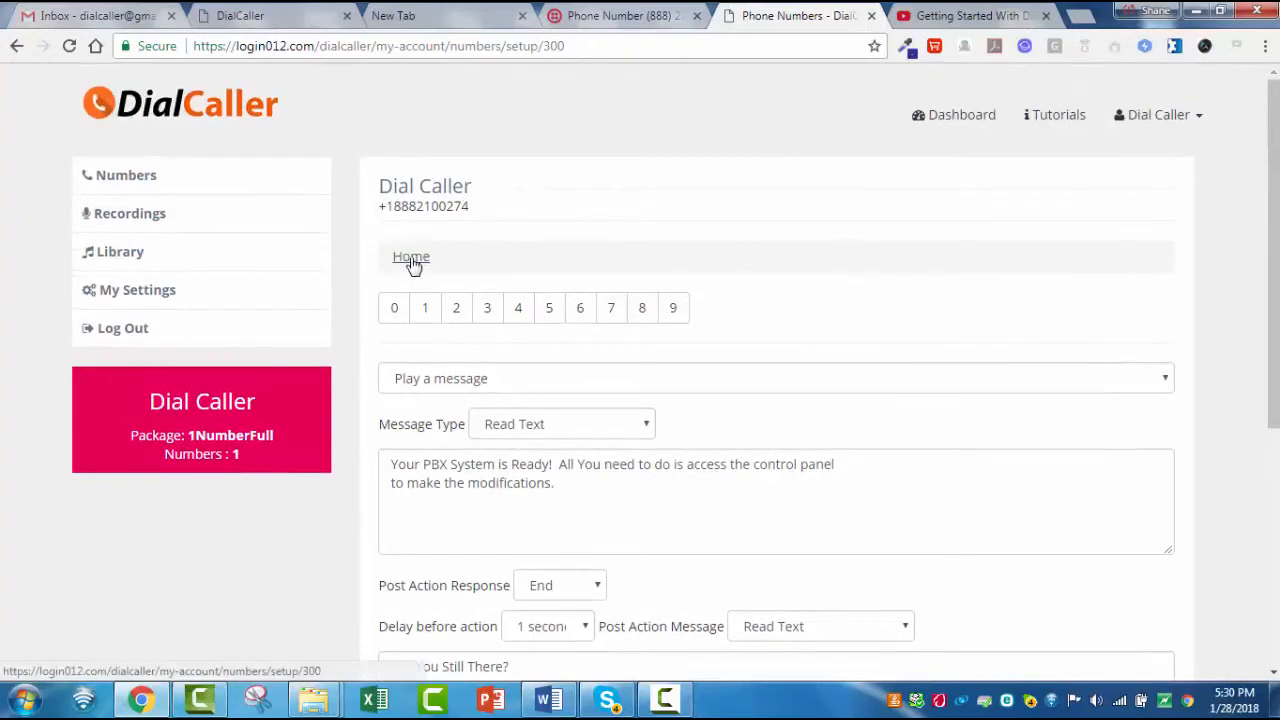
click(426, 308)
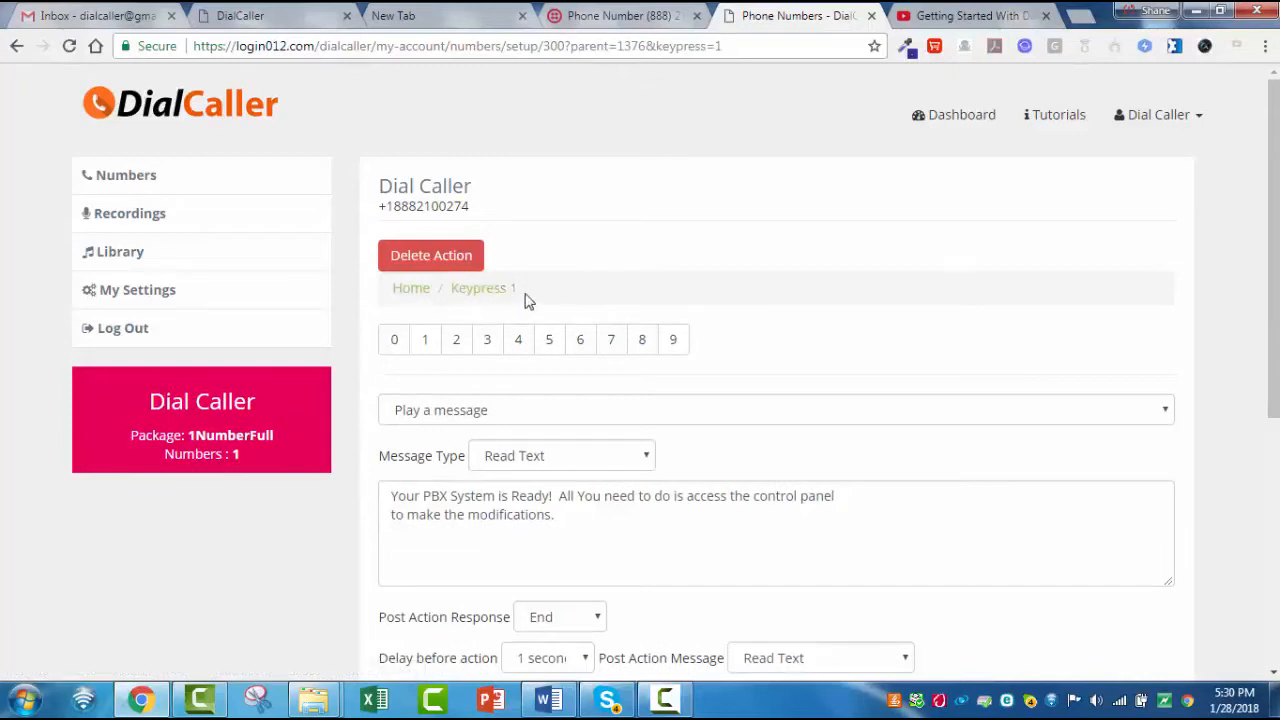
click(521, 342)
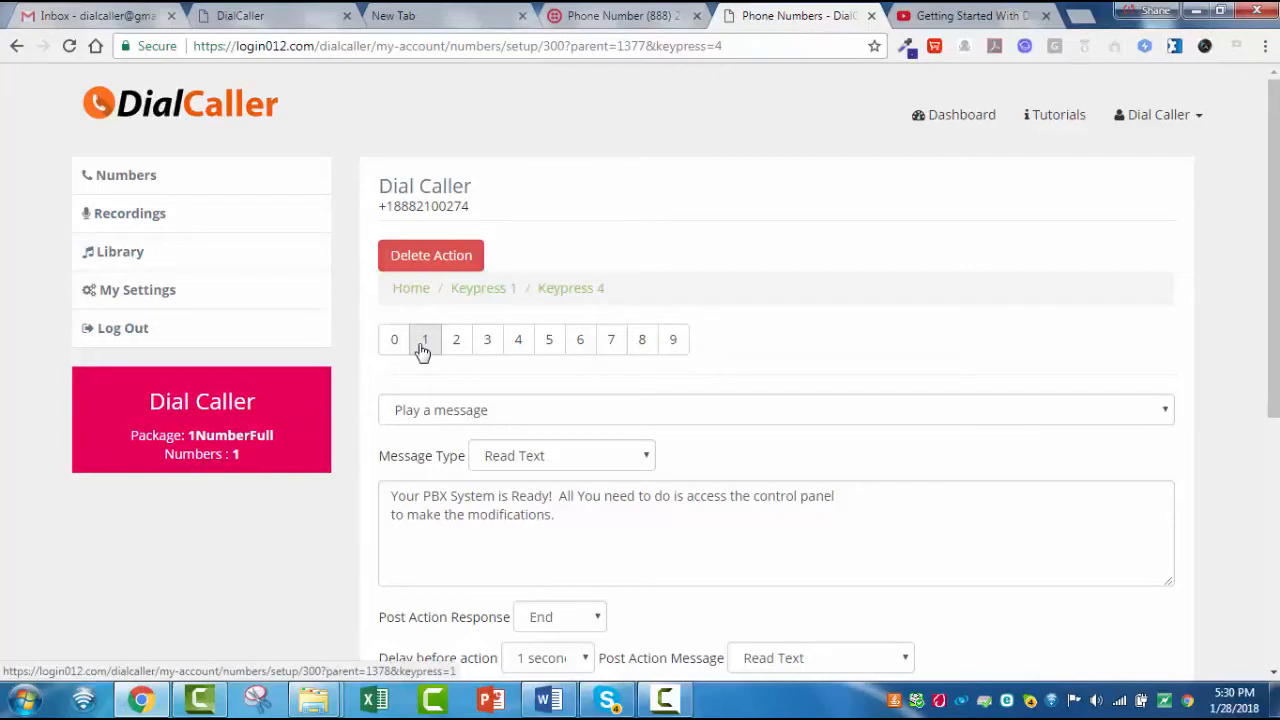
- Add Keypress 2 and Keypress 3 actions at the Home level of the call flow and return to Home
click(406, 290)
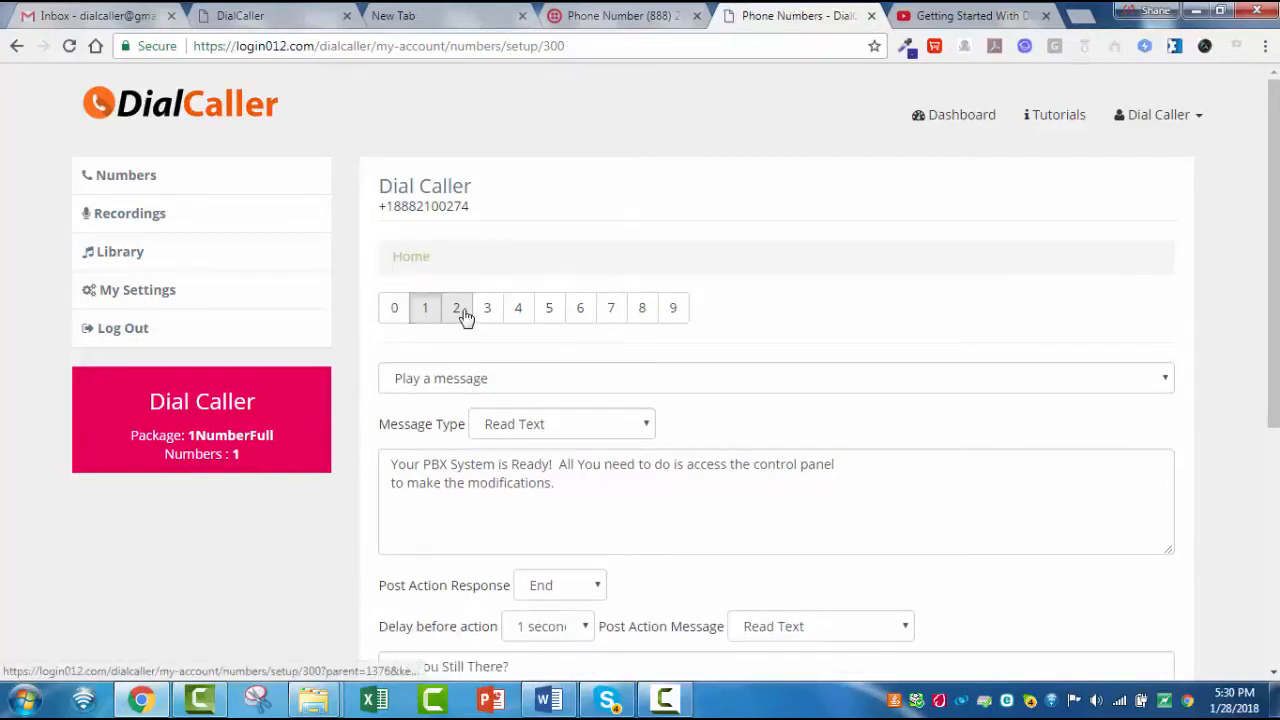
click(465, 317)
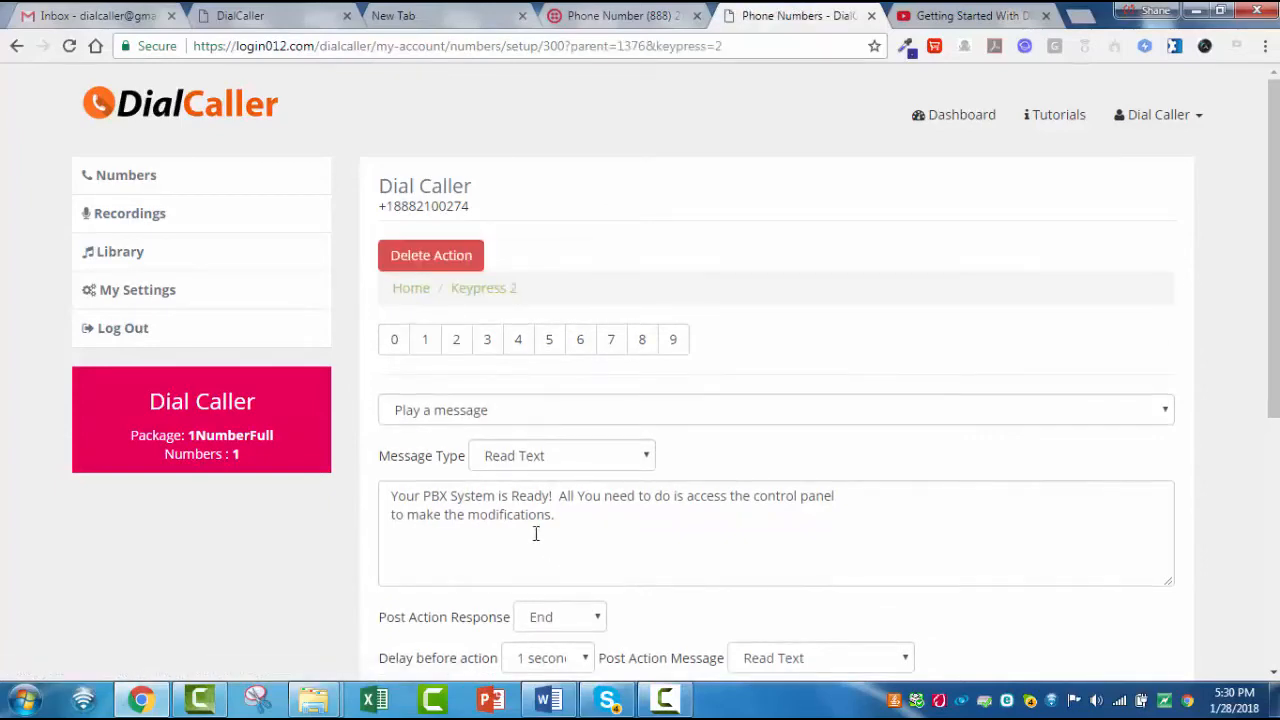
click(420, 290)
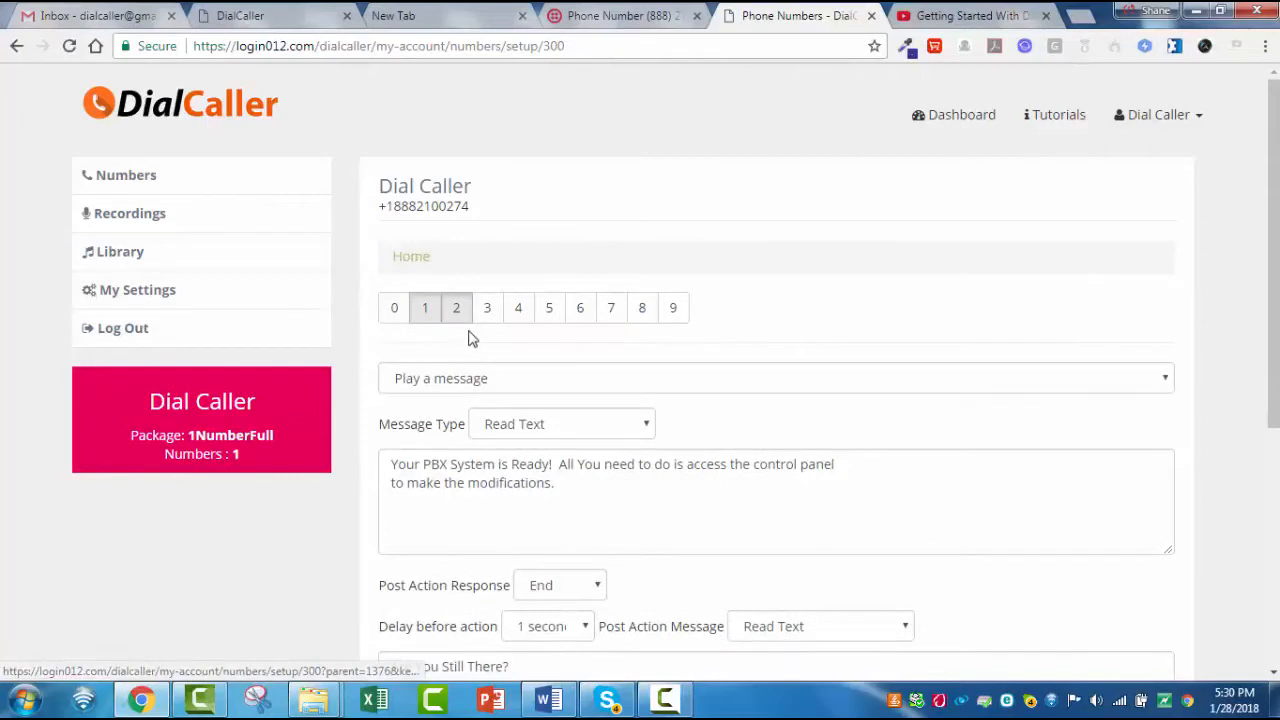
click(489, 317)
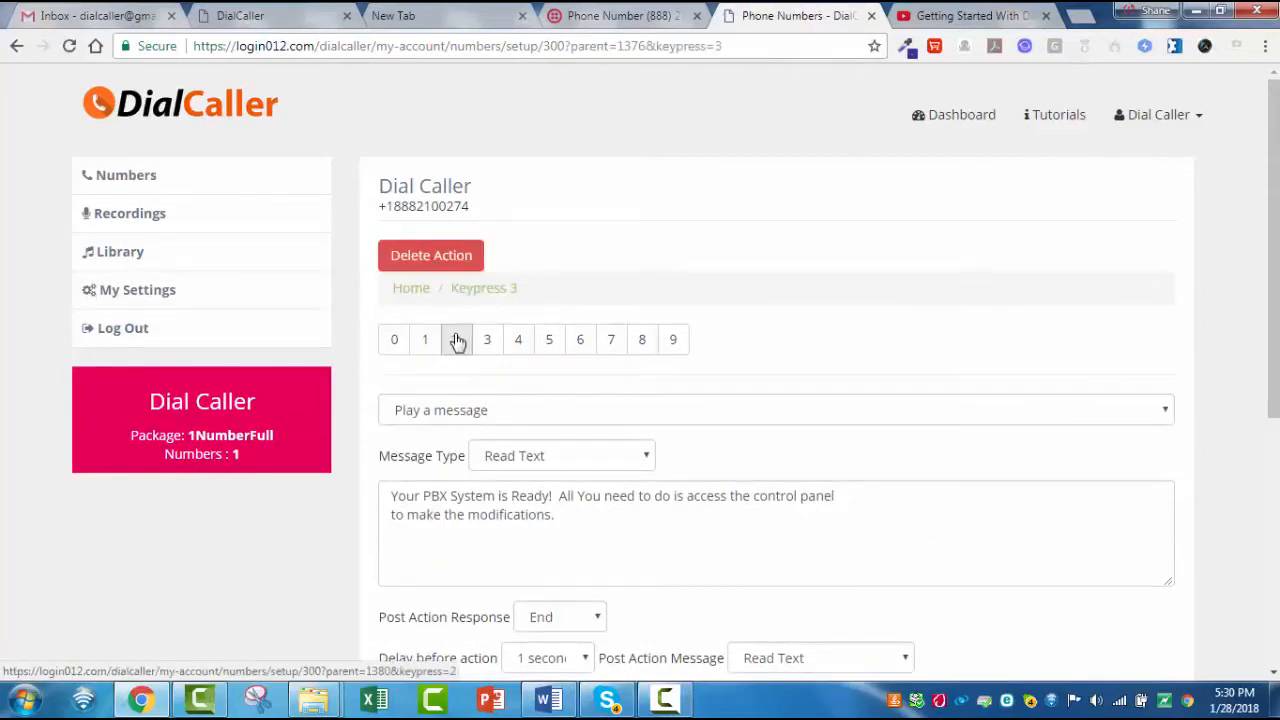
click(408, 297)
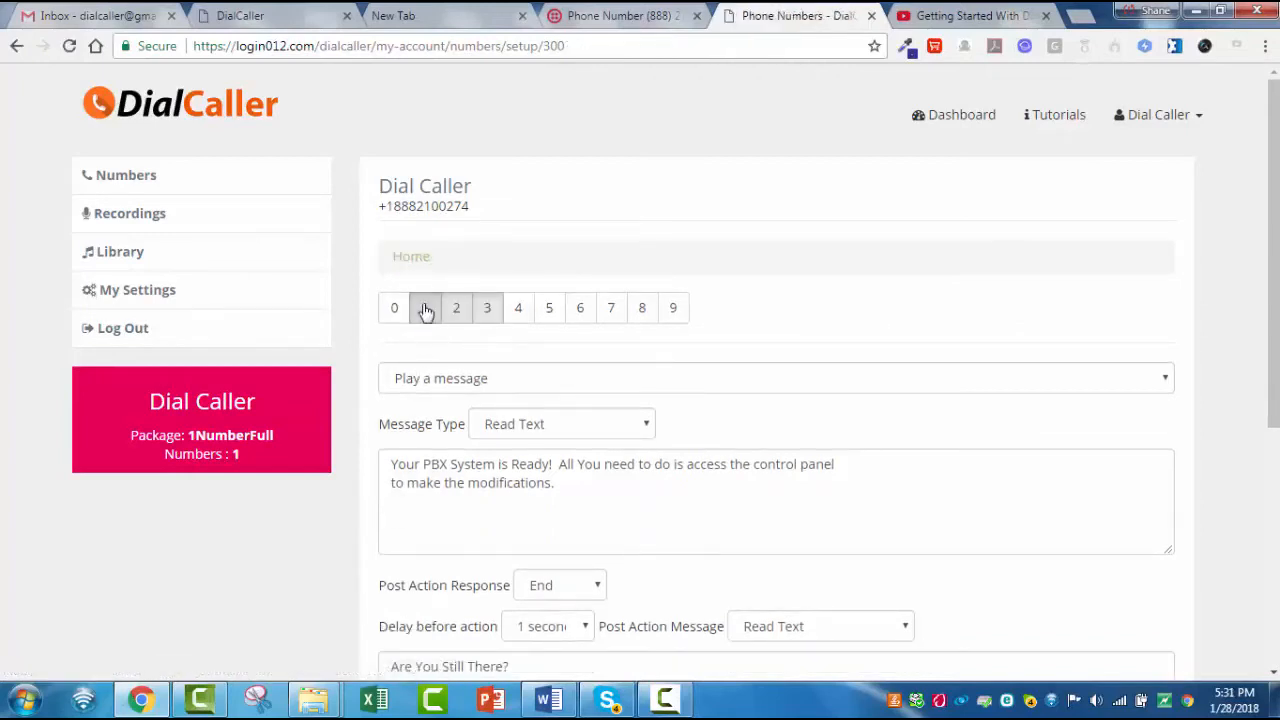
- Add a Keypress 2 action under Keypress 1 and nest a Keypress 3 action beneath it
click(425, 310)
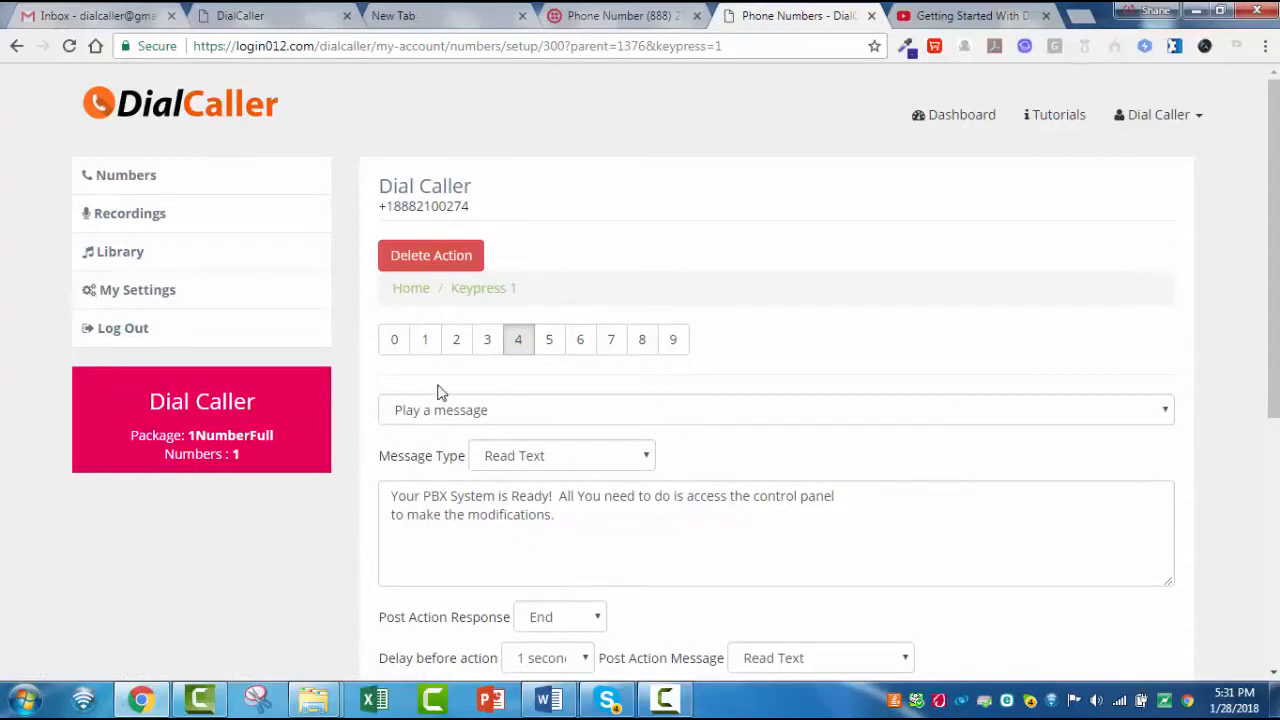
click(457, 340)
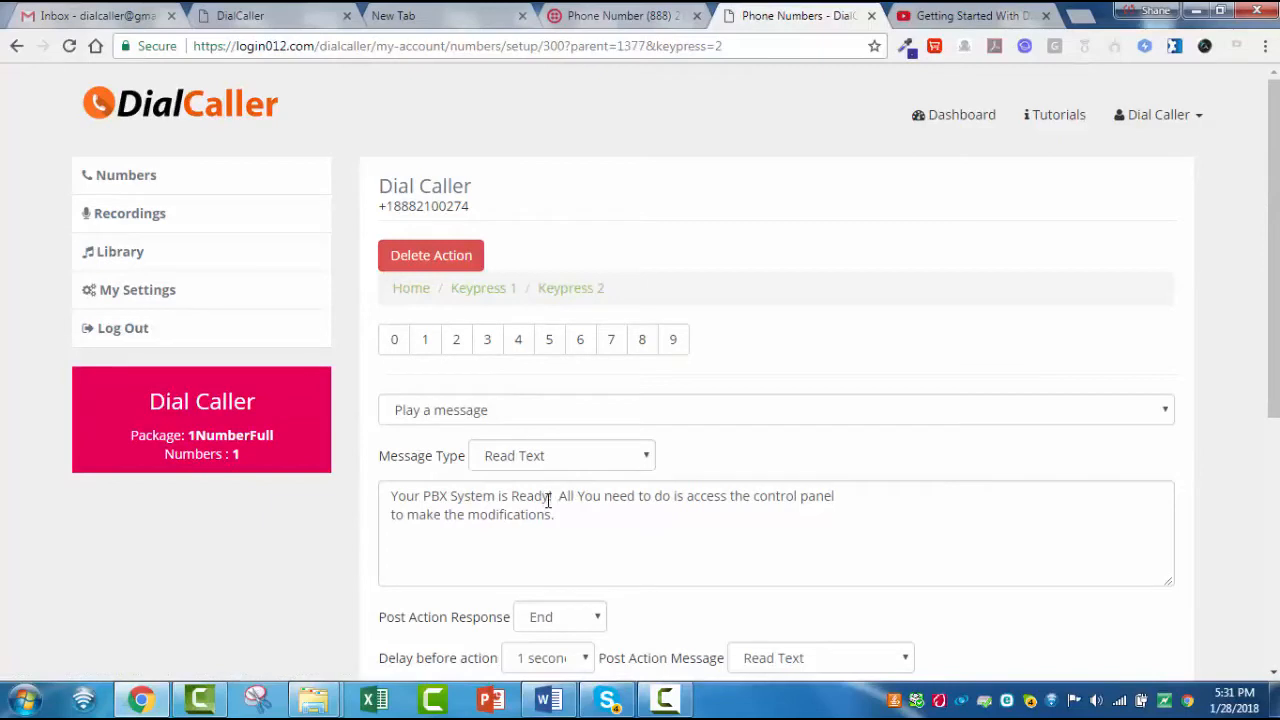
click(493, 342)
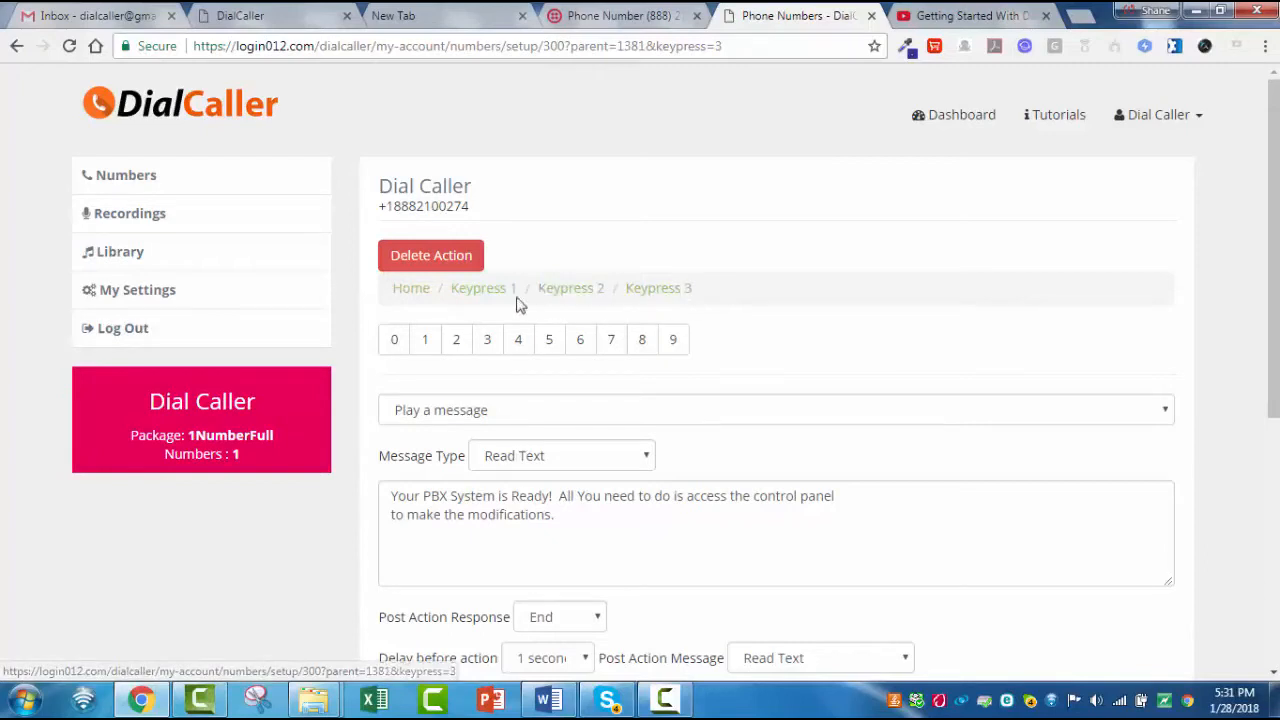
scroll(766, 335, down, 4)
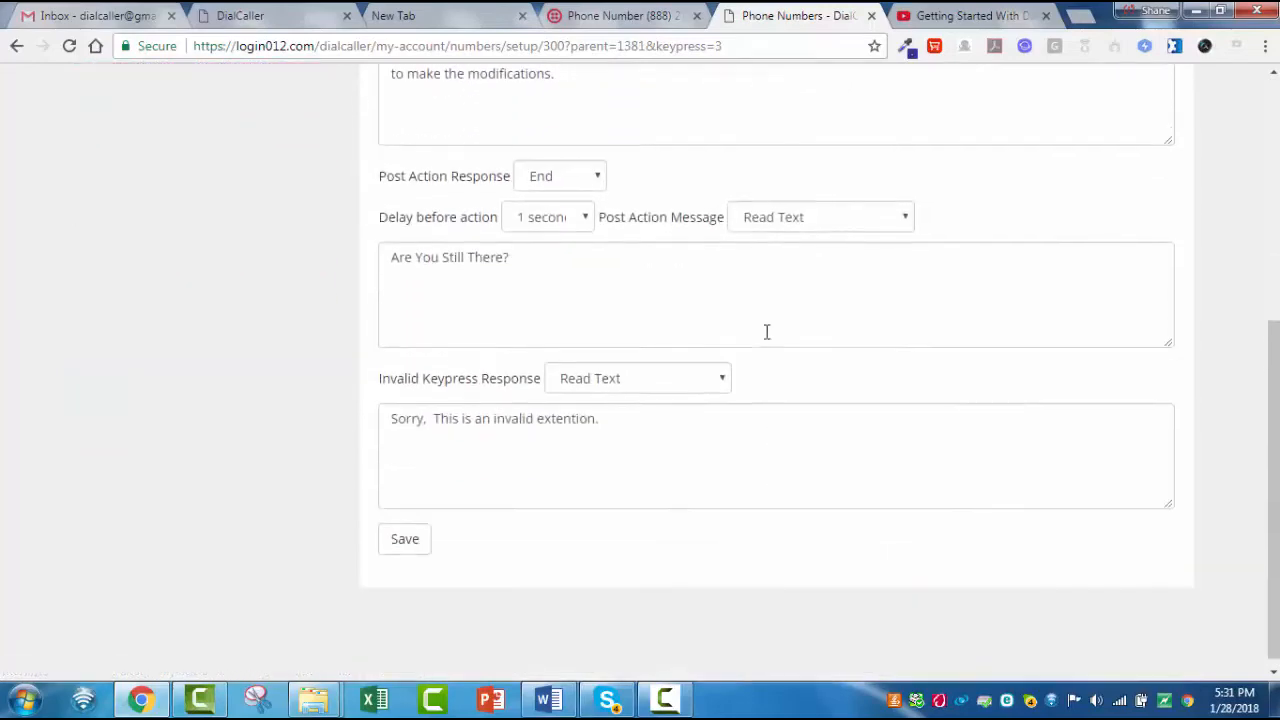
scroll(536, 563, up, 4)
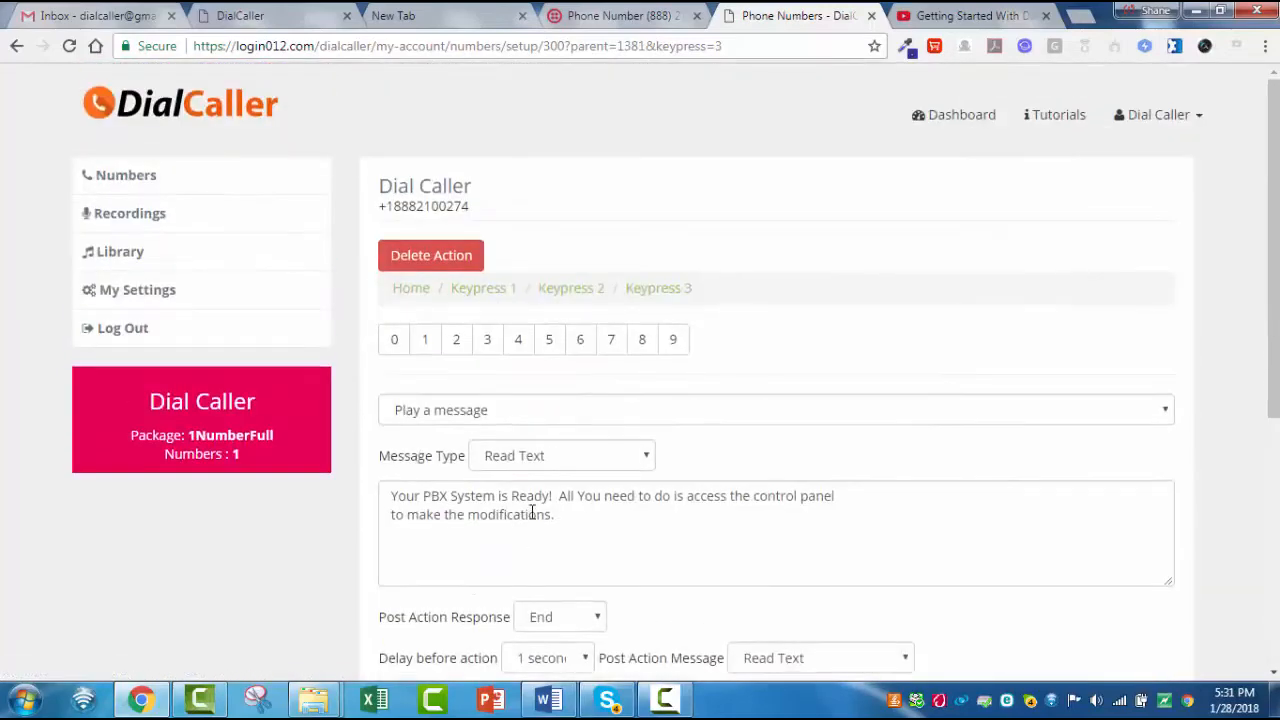
- Delete the nested Keypress 2 action and the Home-level Keypress 3, Keypress 2 and Keypress 1 actions from the call flow
click(16, 46)
click(433, 262)
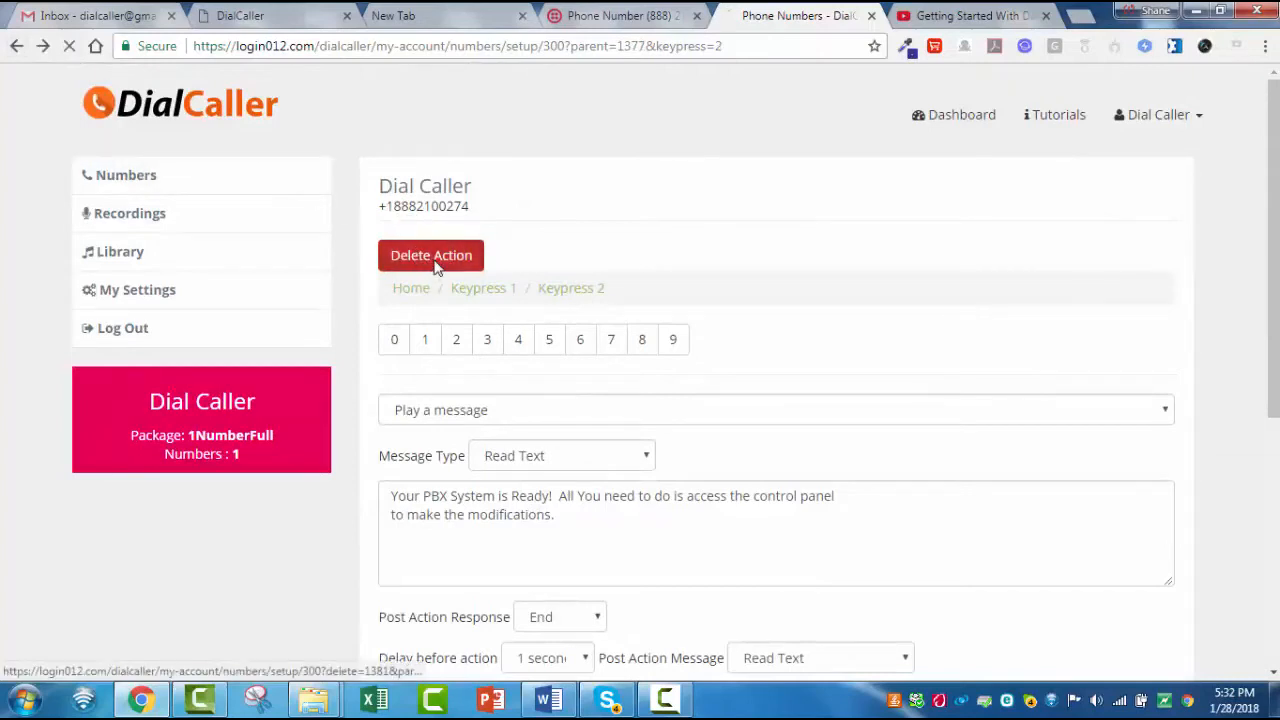
click(486, 306)
click(440, 258)
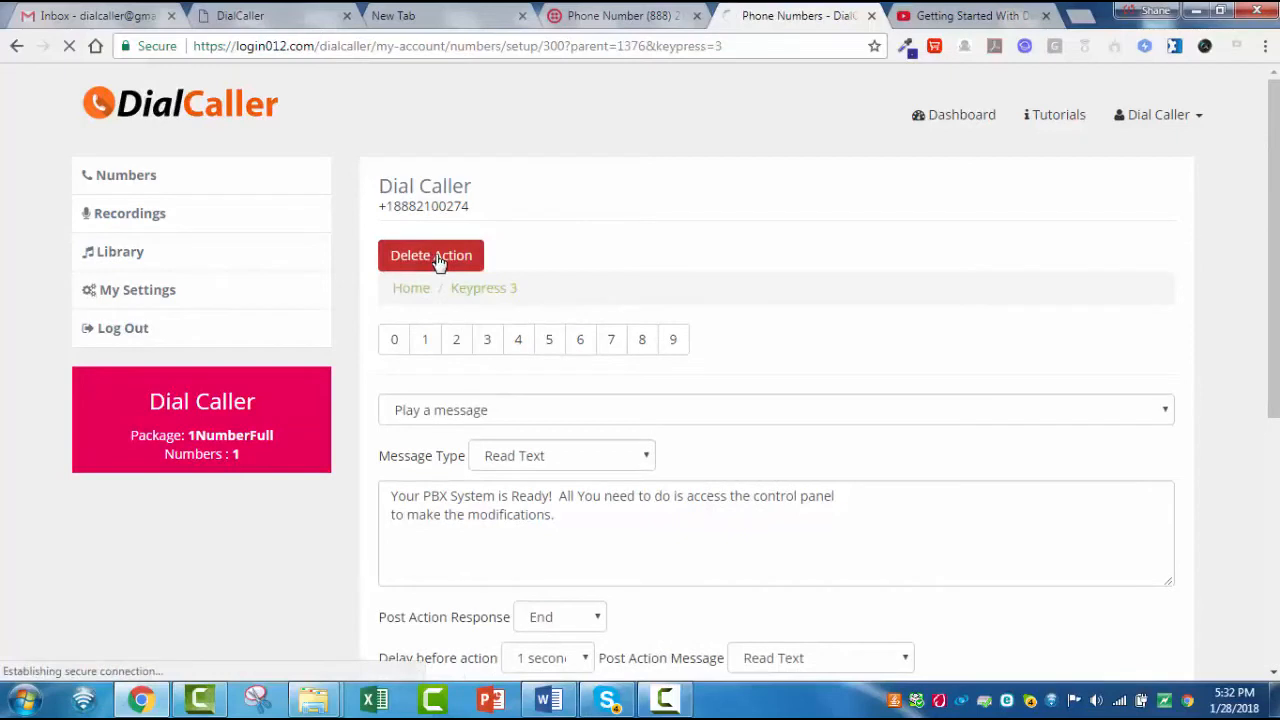
click(456, 310)
click(421, 256)
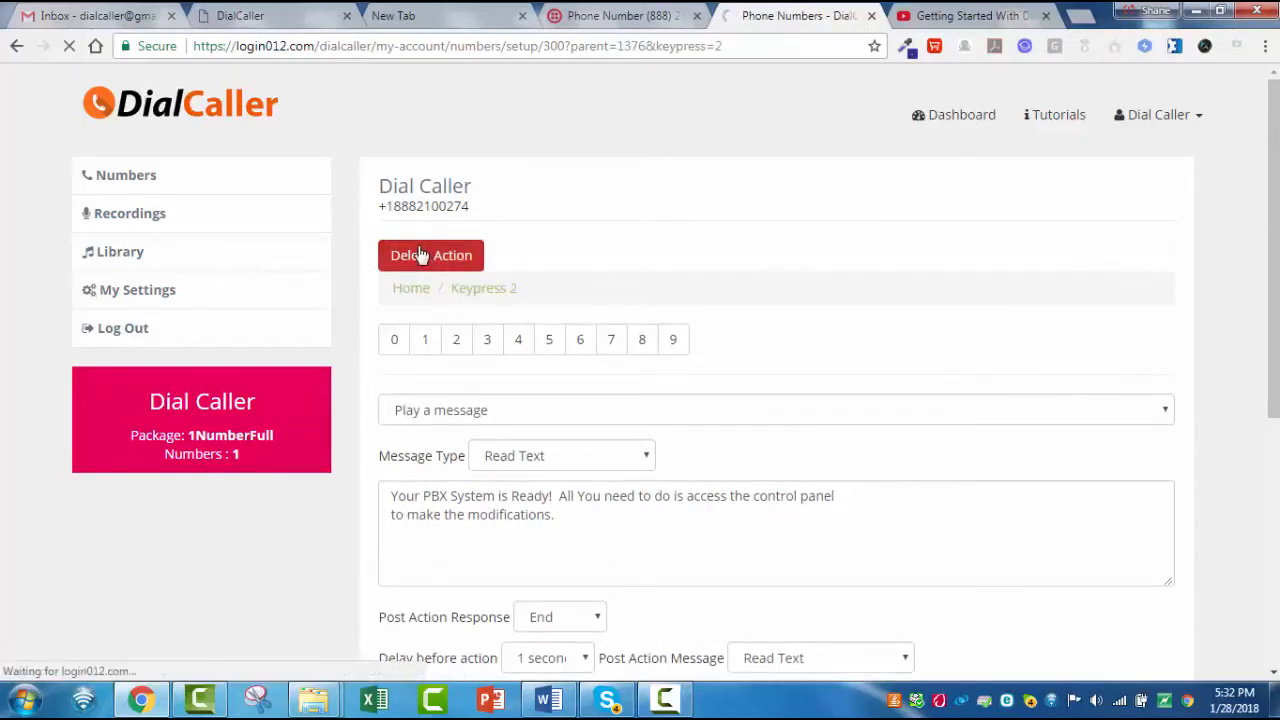
click(428, 318)
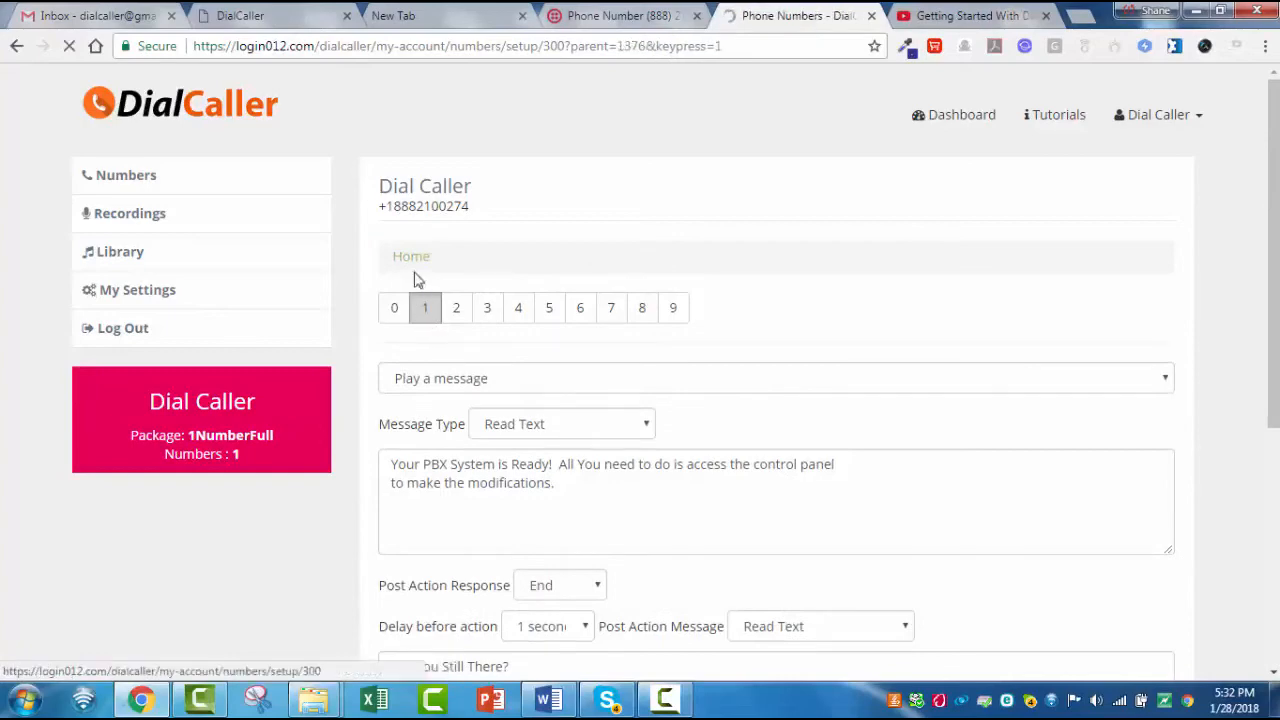
click(418, 262)
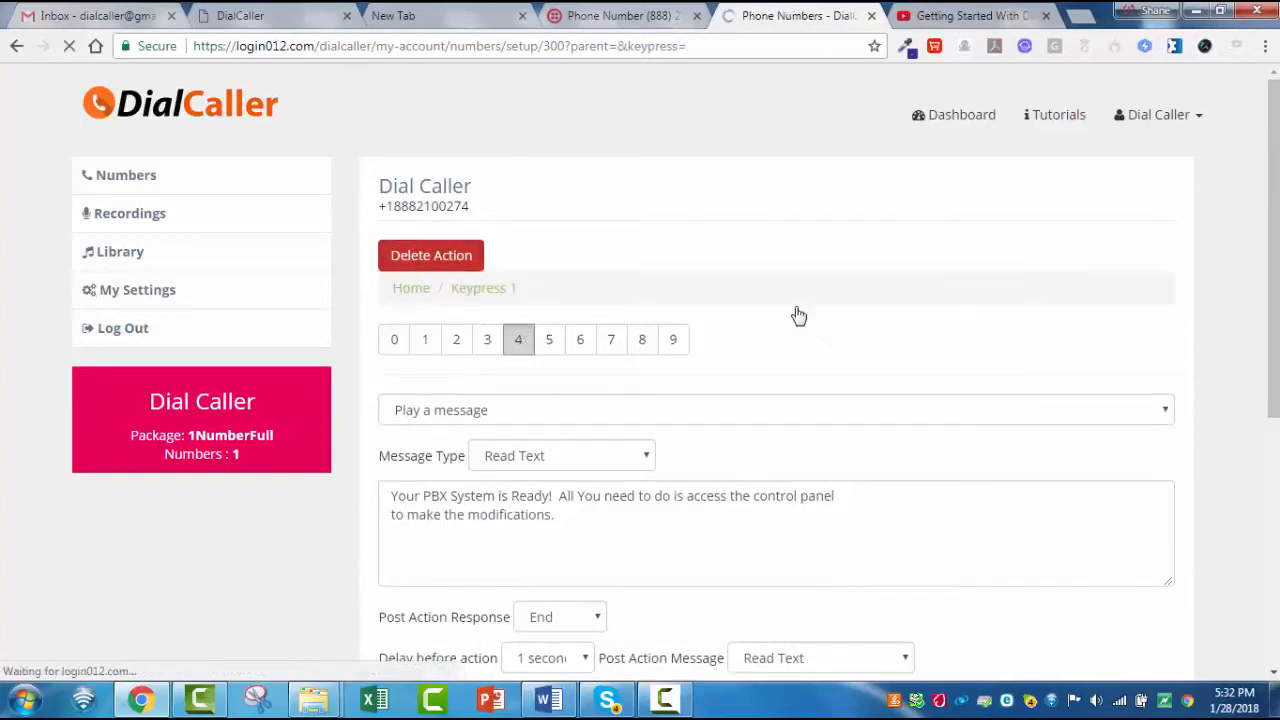
- Review the Home level's call-flow settings and its available action types, keeping Play a message selected
scroll(838, 336, down, 4)
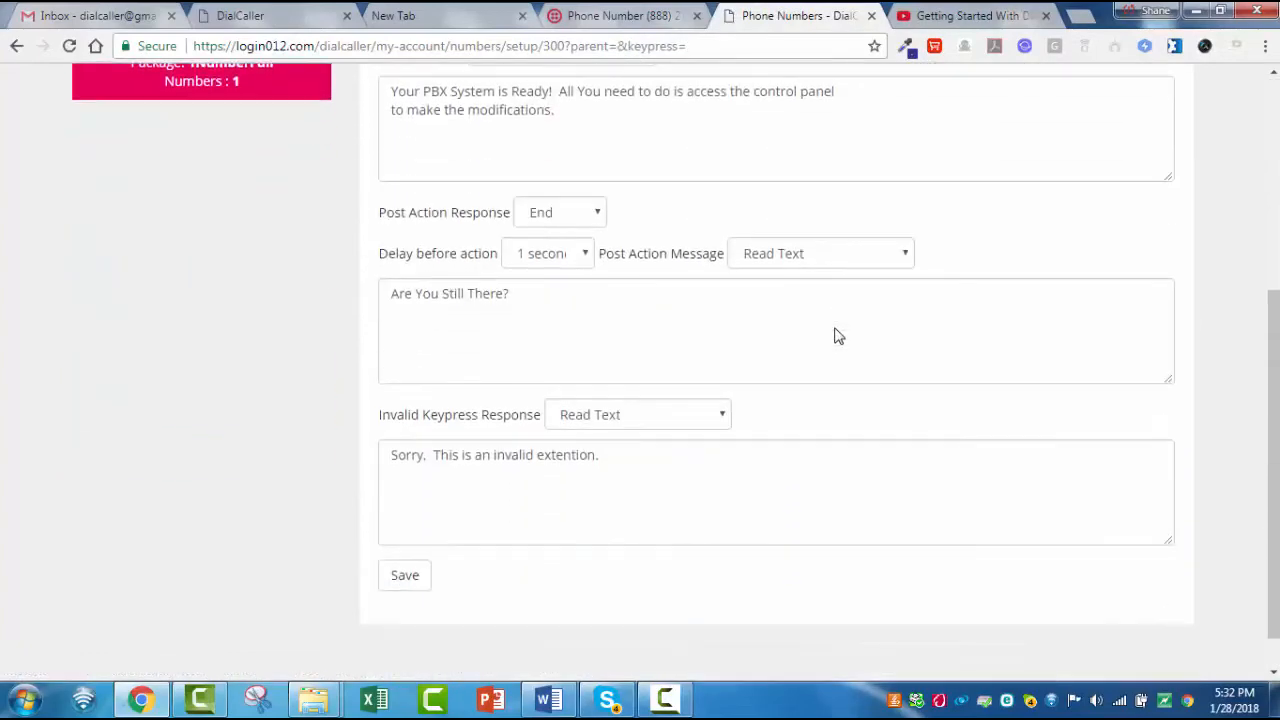
scroll(838, 336, up, 4)
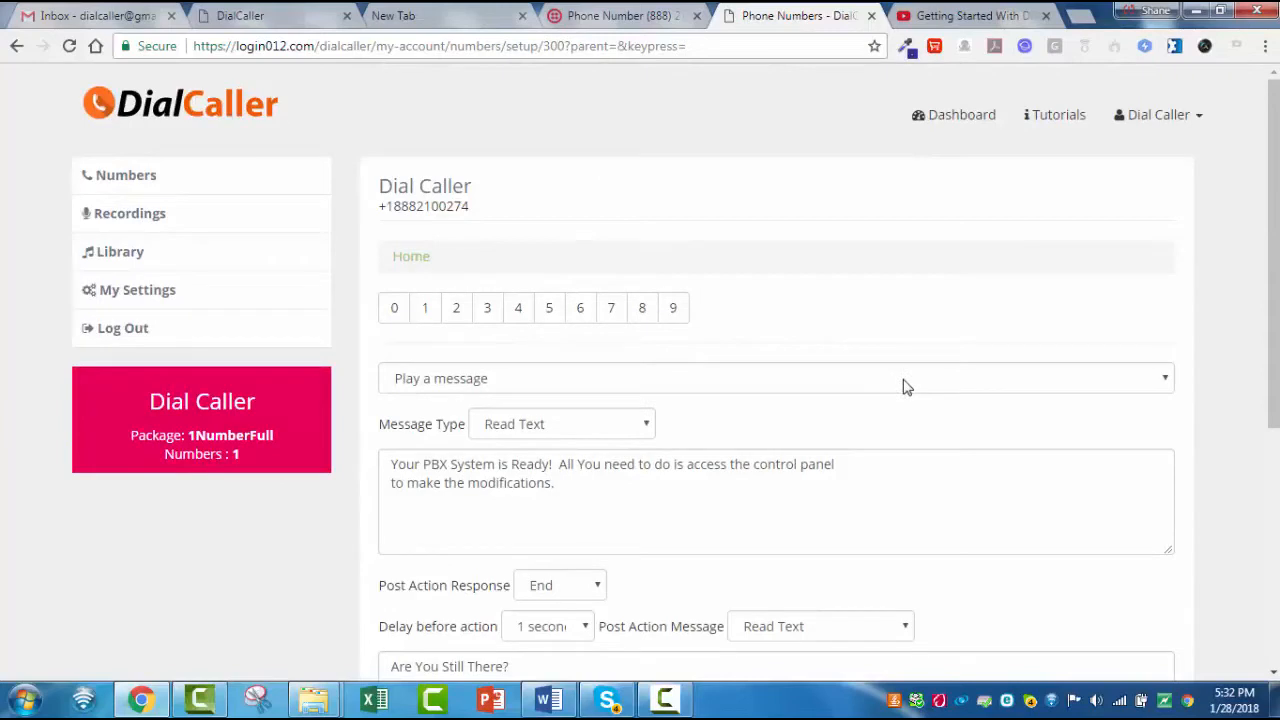
click(1164, 380)
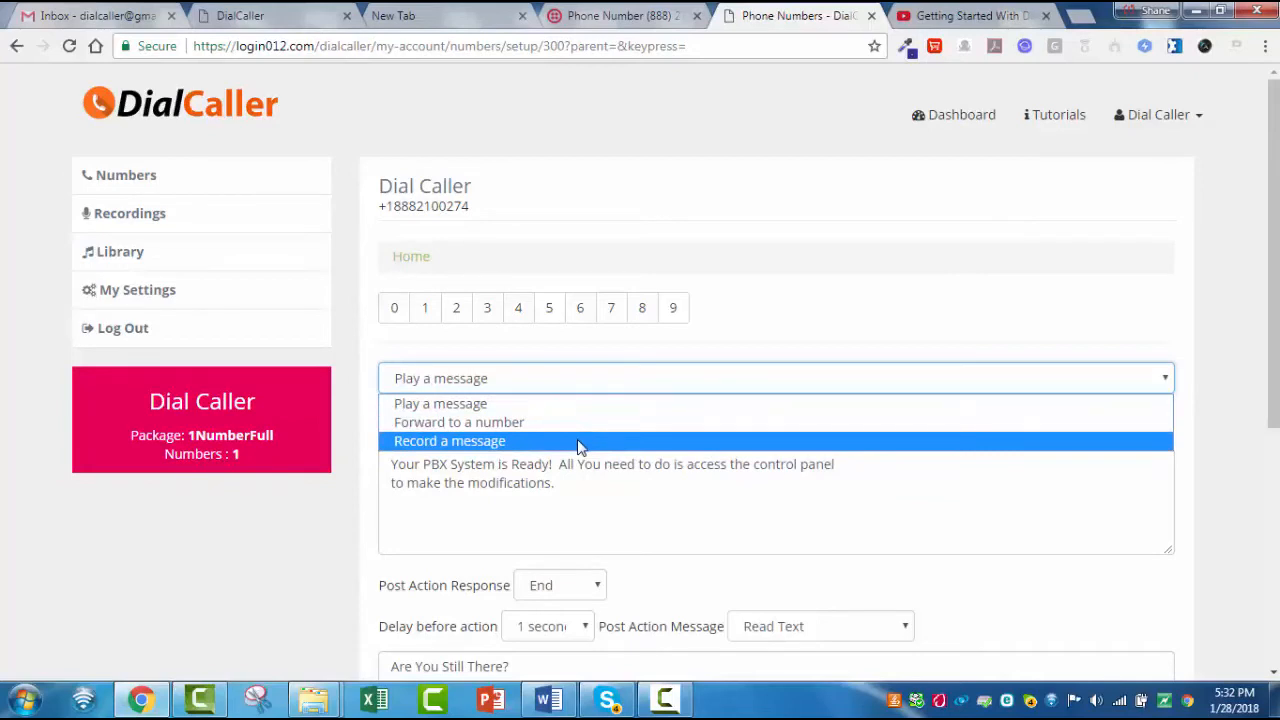
click(521, 404)
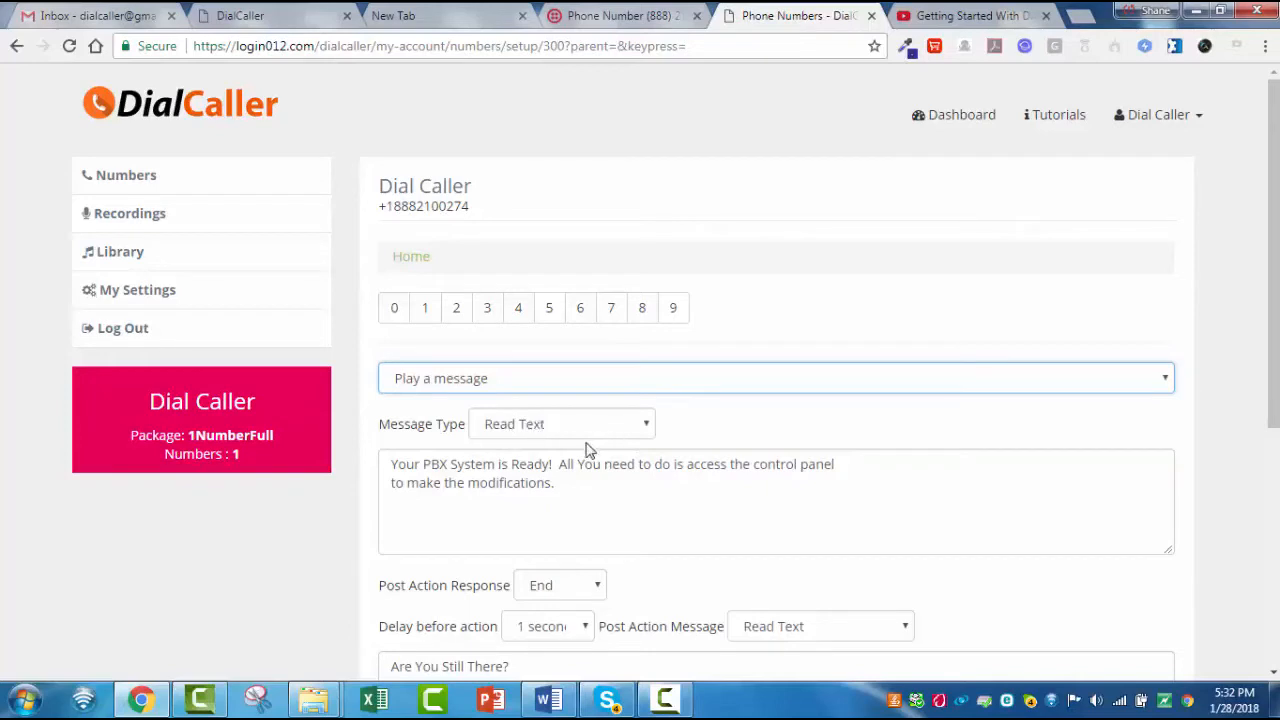
- Examine the Home message text and the message type options, keeping Read Text
drag(566, 500, 395, 453)
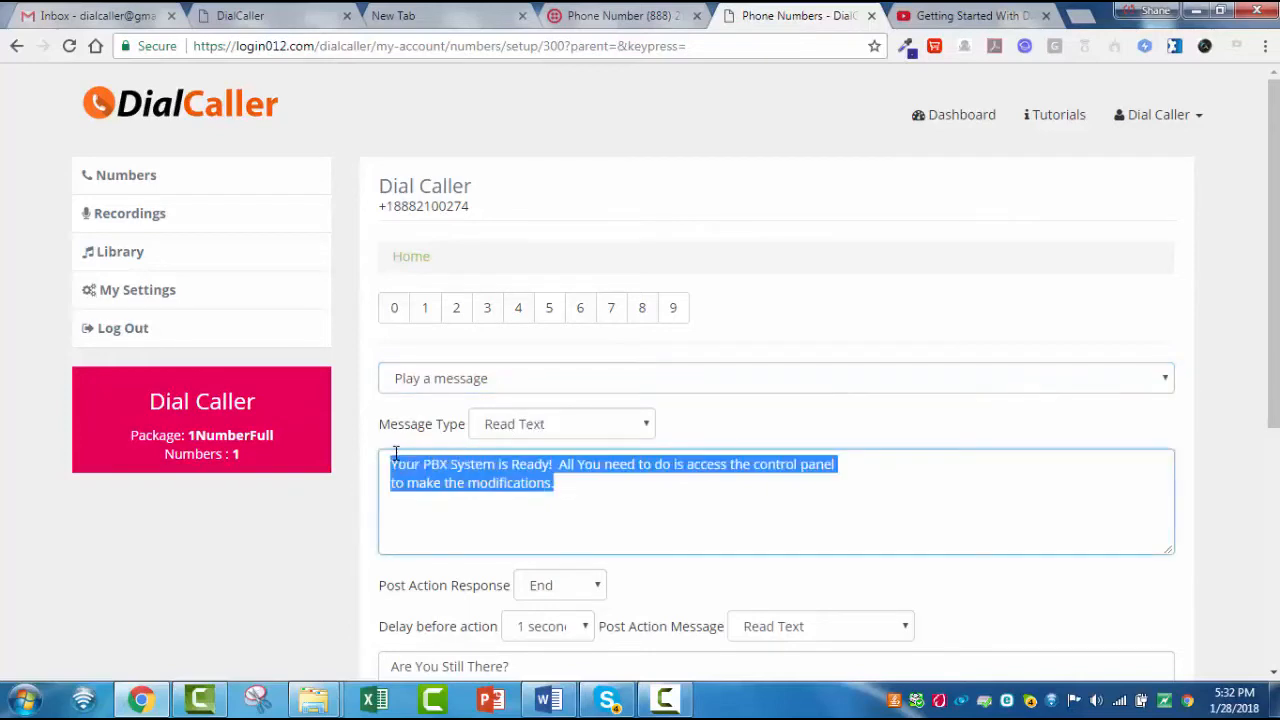
click(645, 425)
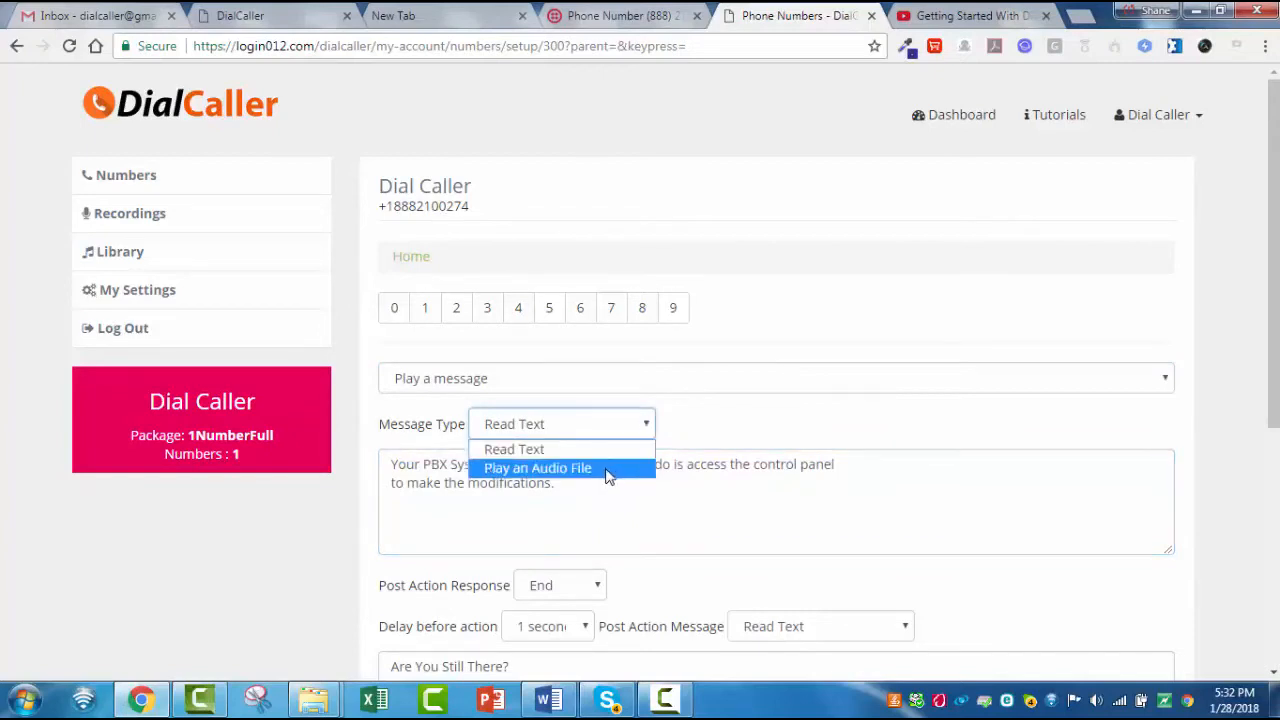
click(593, 498)
click(593, 498)
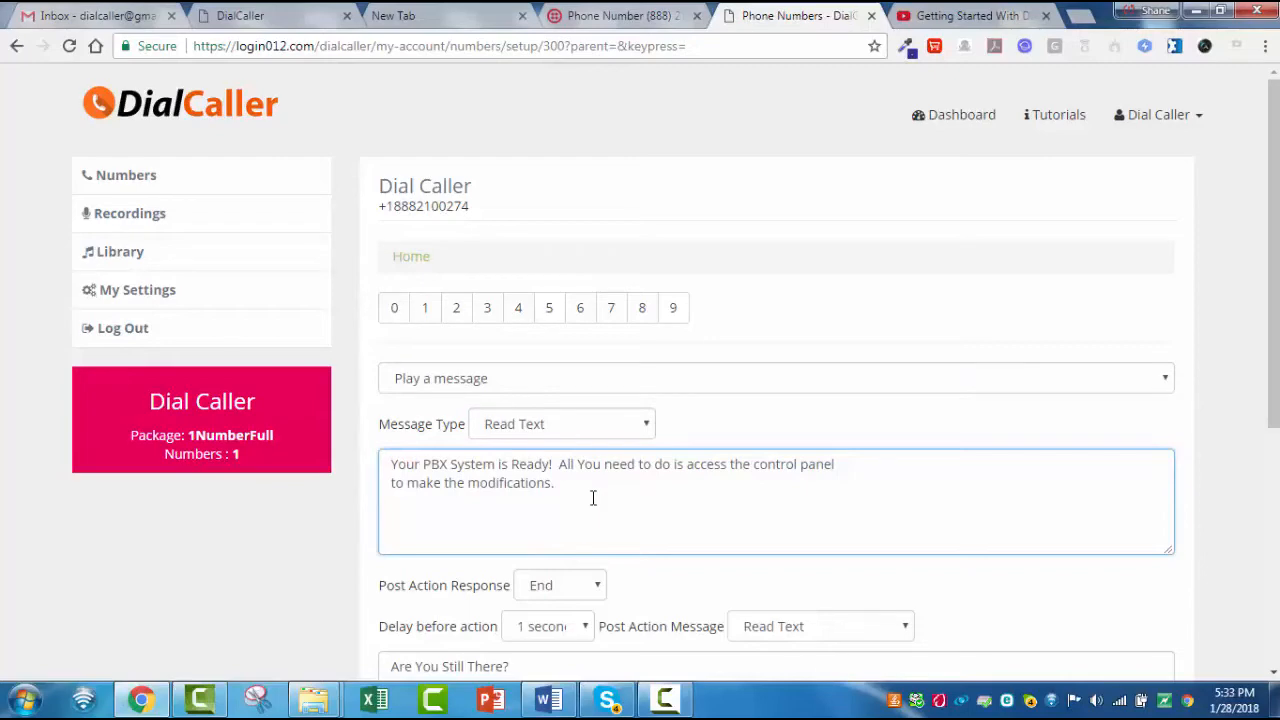
scroll(593, 498, down, 1)
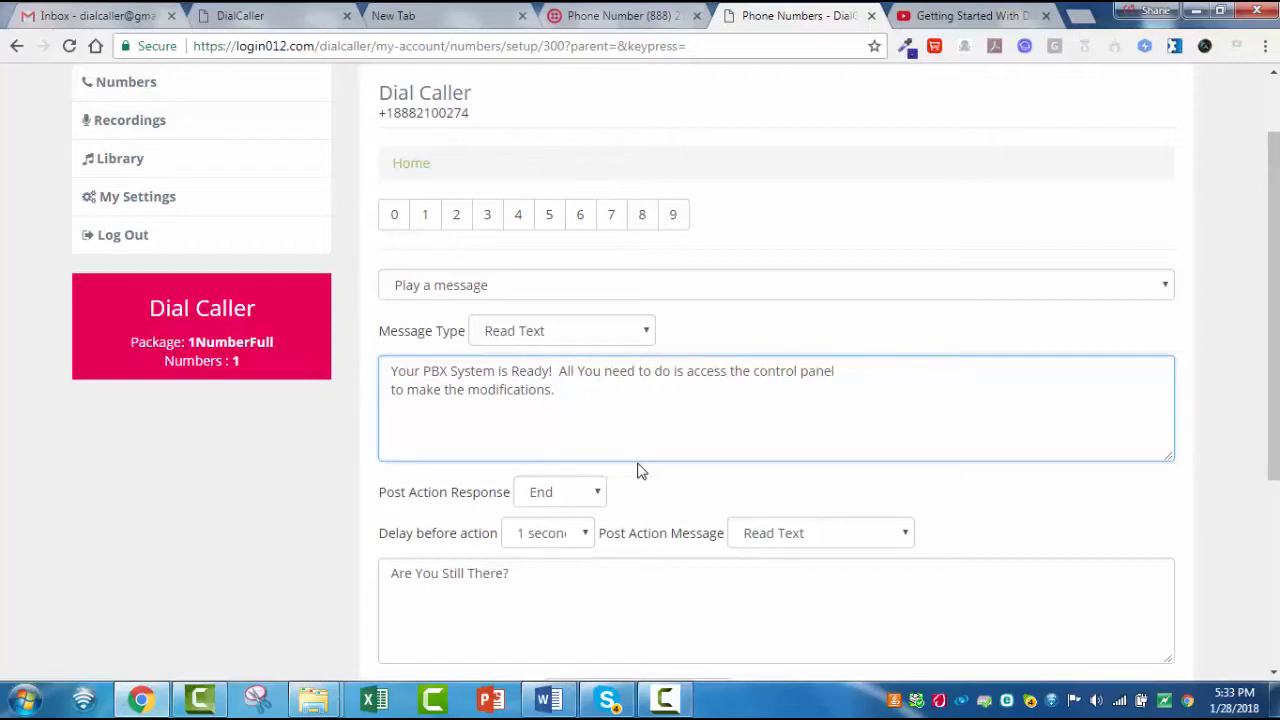
scroll(641, 471, up, 1)
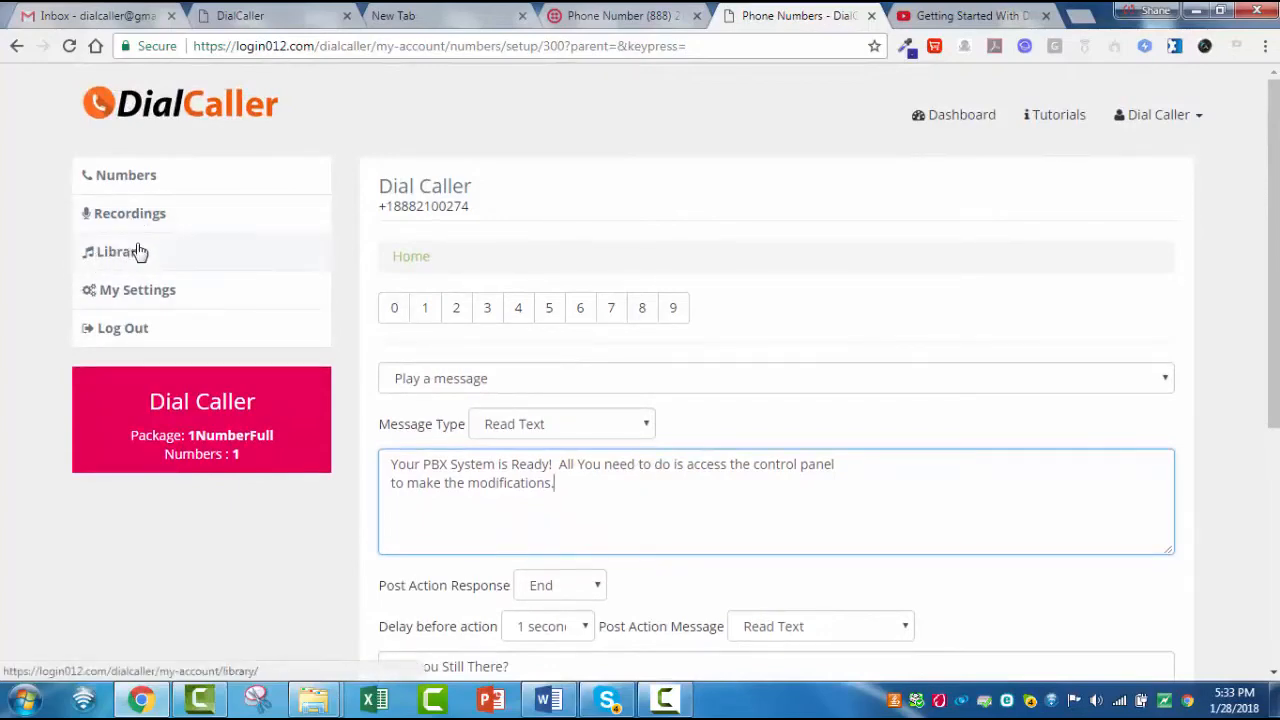
scroll(740, 425, down, 2)
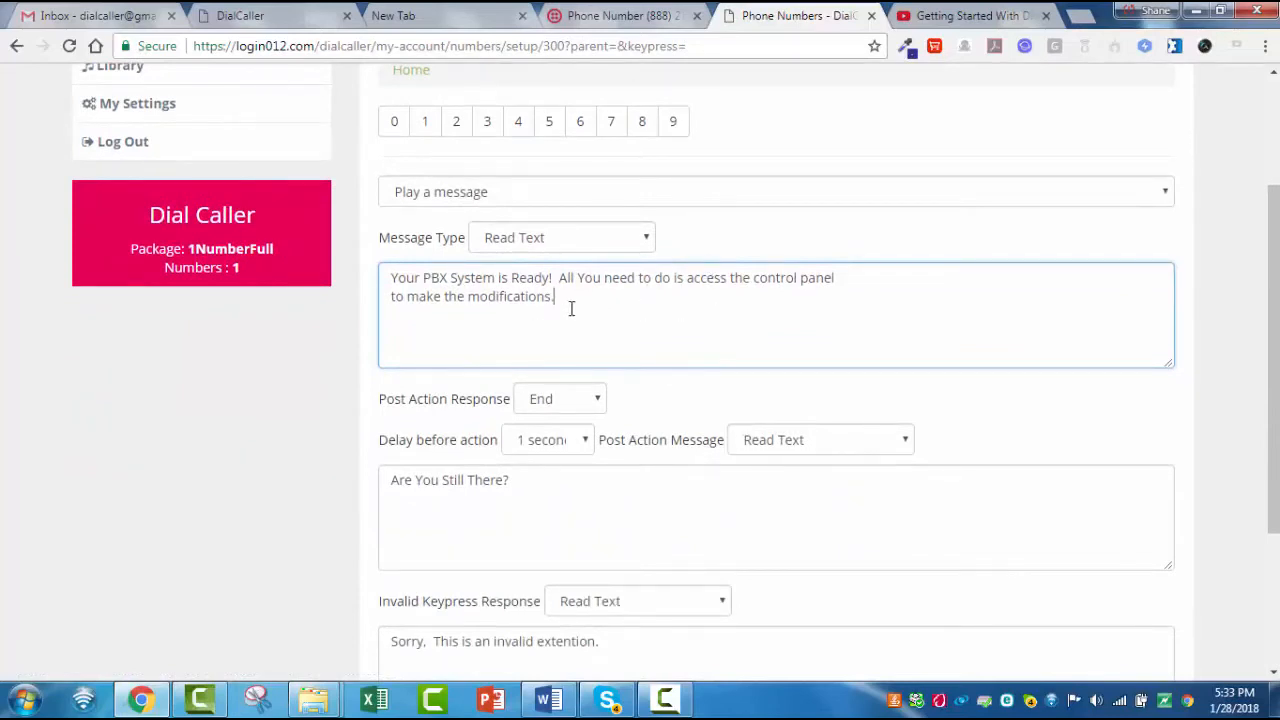
click(644, 240)
click(701, 243)
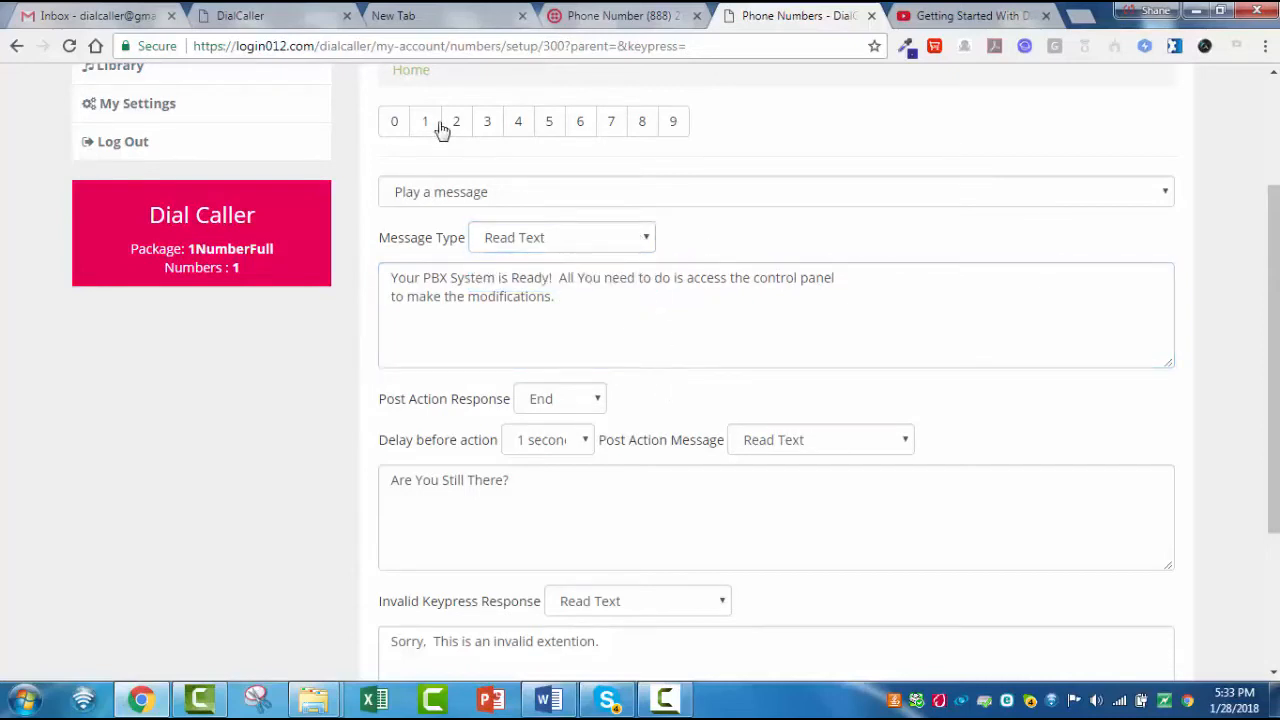
- Examine the post action message, the delay before action choices and the invalid keypress response text
scroll(657, 290, down, 1)
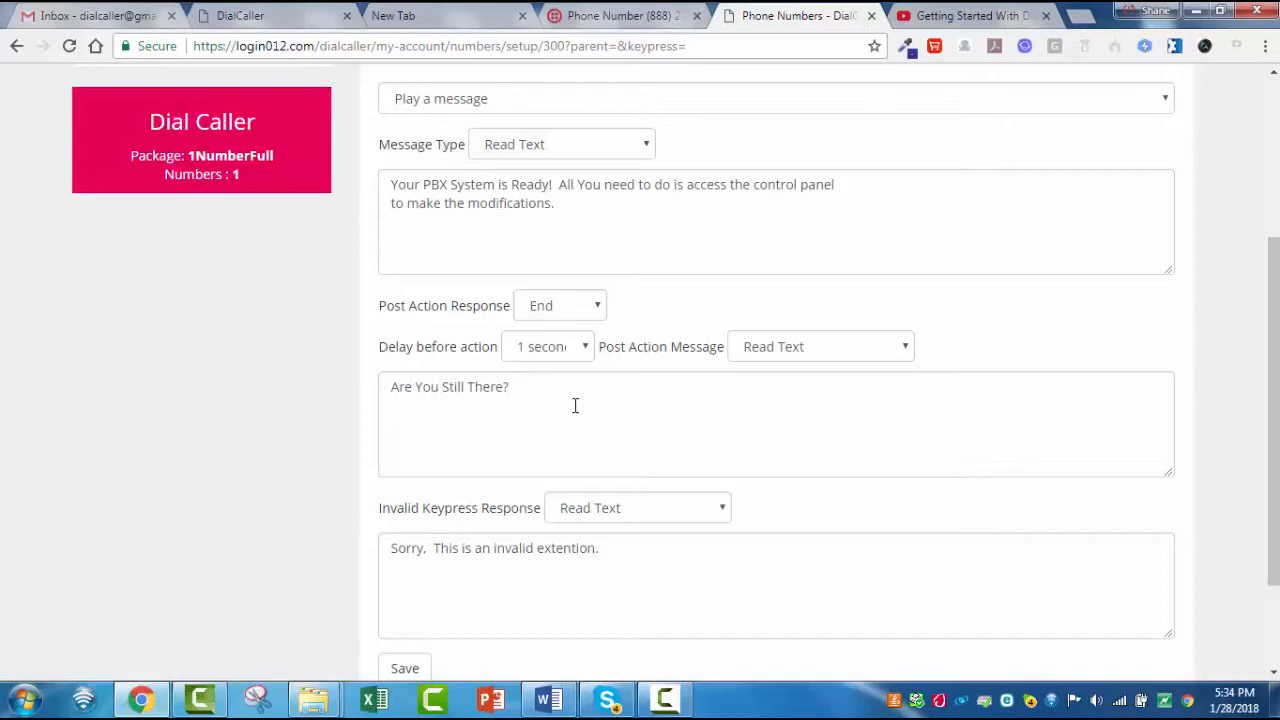
drag(528, 389, 380, 390)
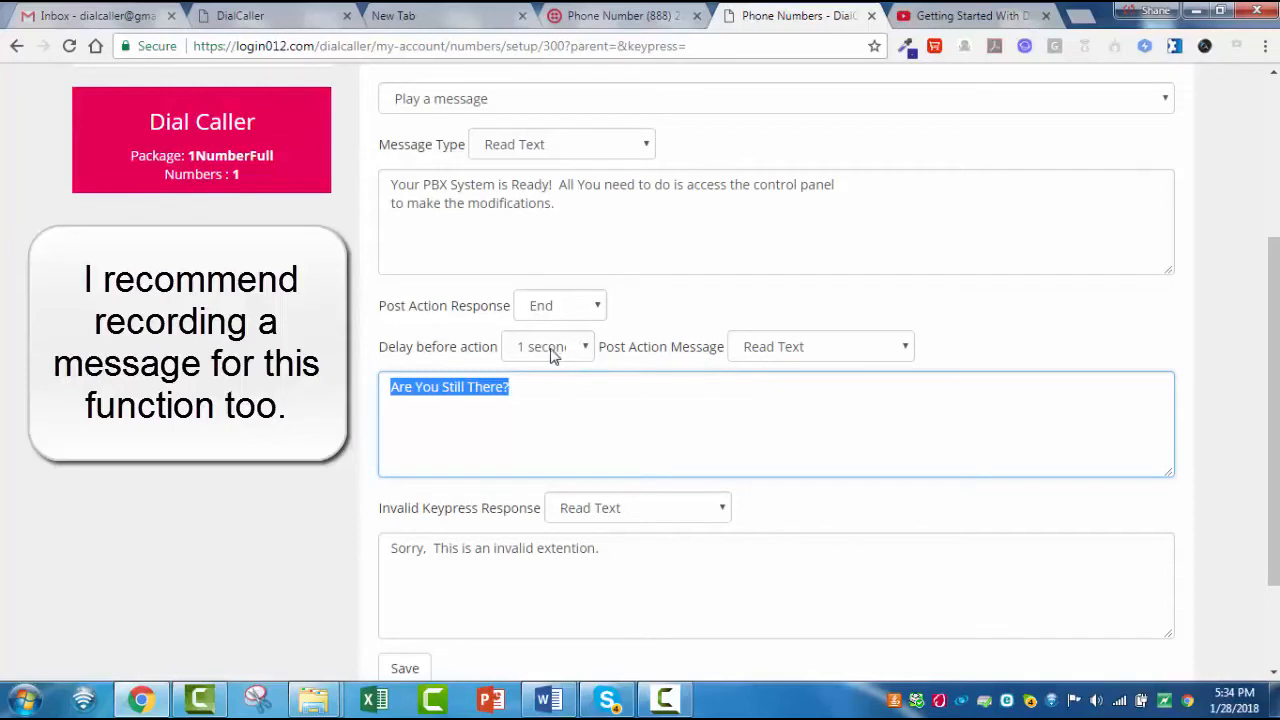
click(585, 349)
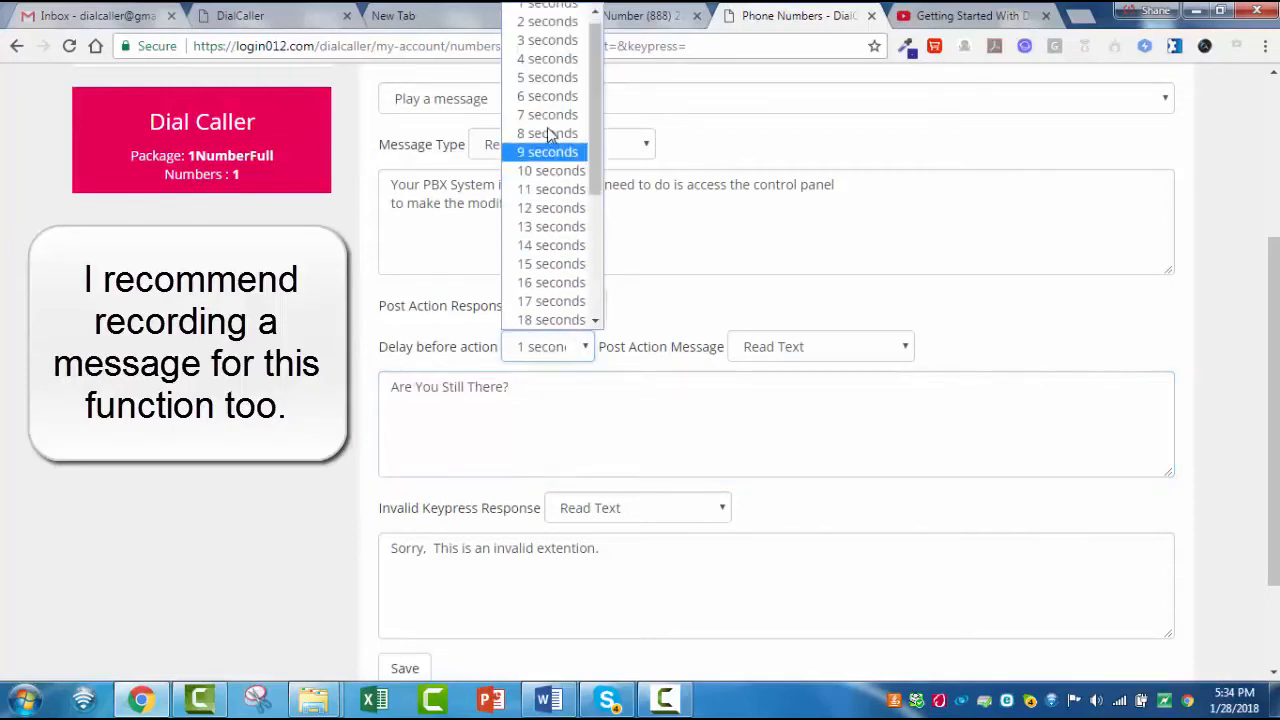
click(604, 404)
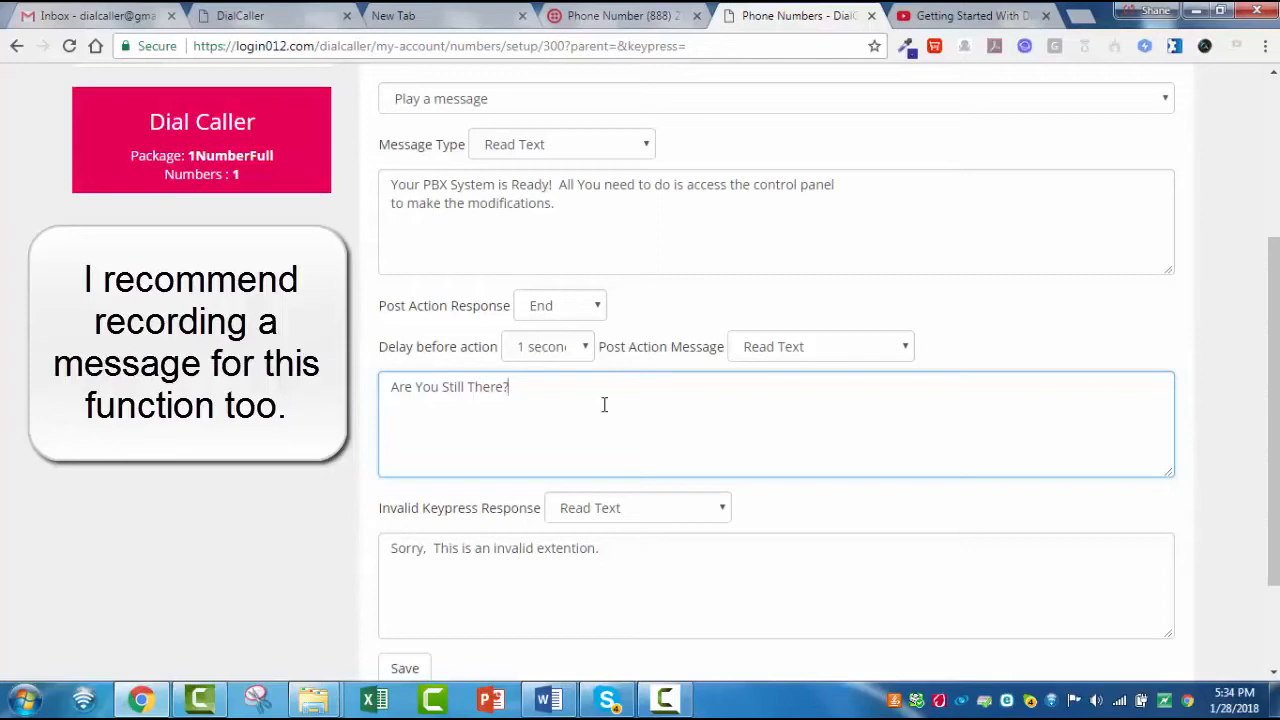
scroll(604, 404, down, 1)
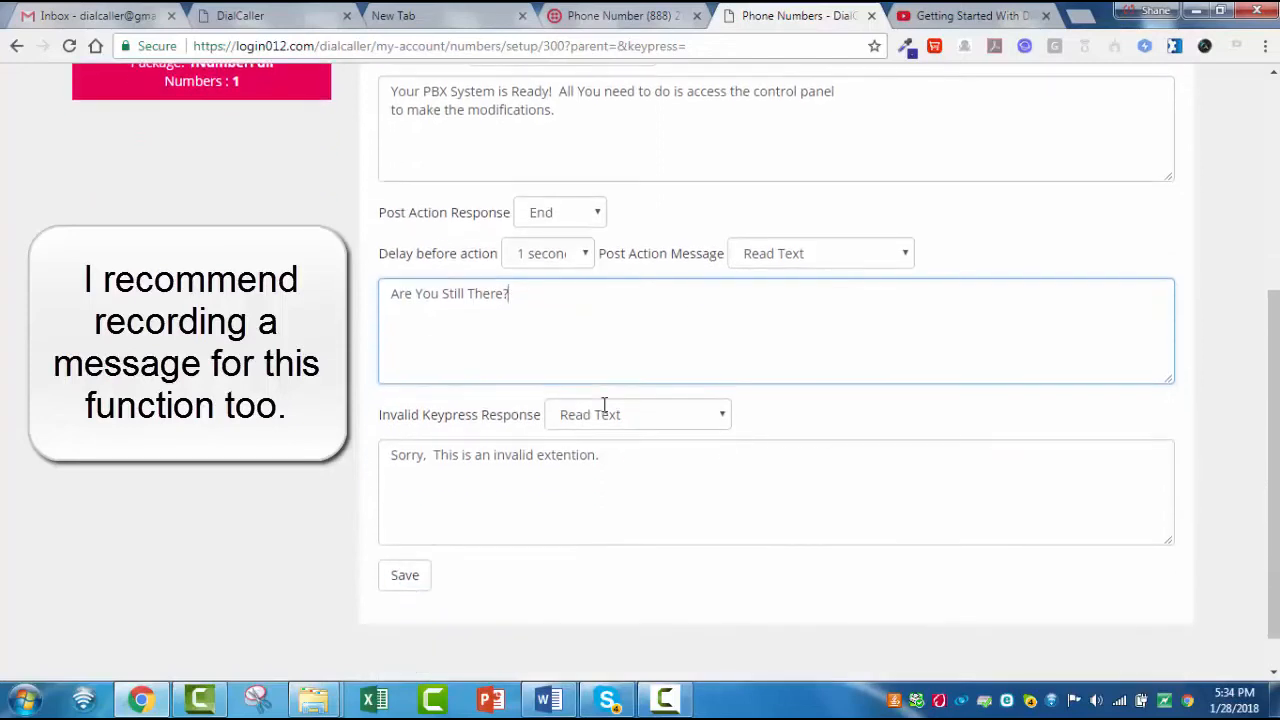
drag(614, 457, 388, 456)
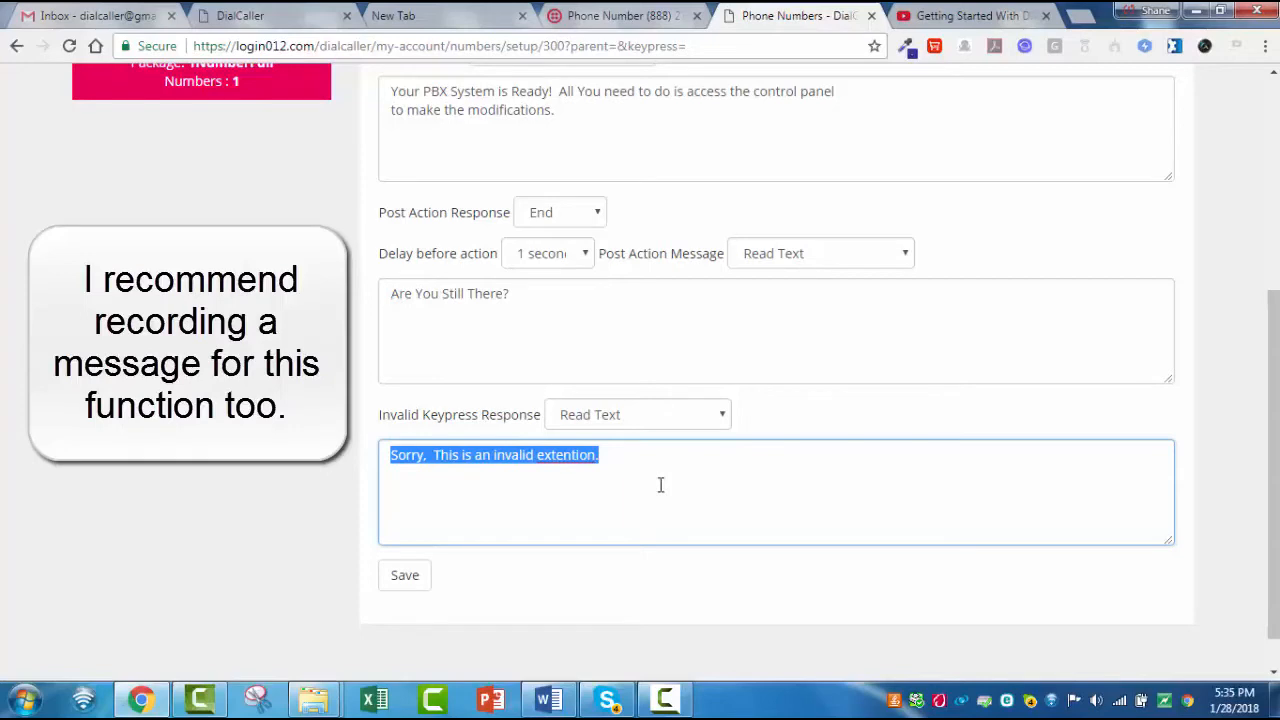
- Record an audio clip in the Library, pause the recording, name it example and save and play it
scroll(660, 484, up, 3)
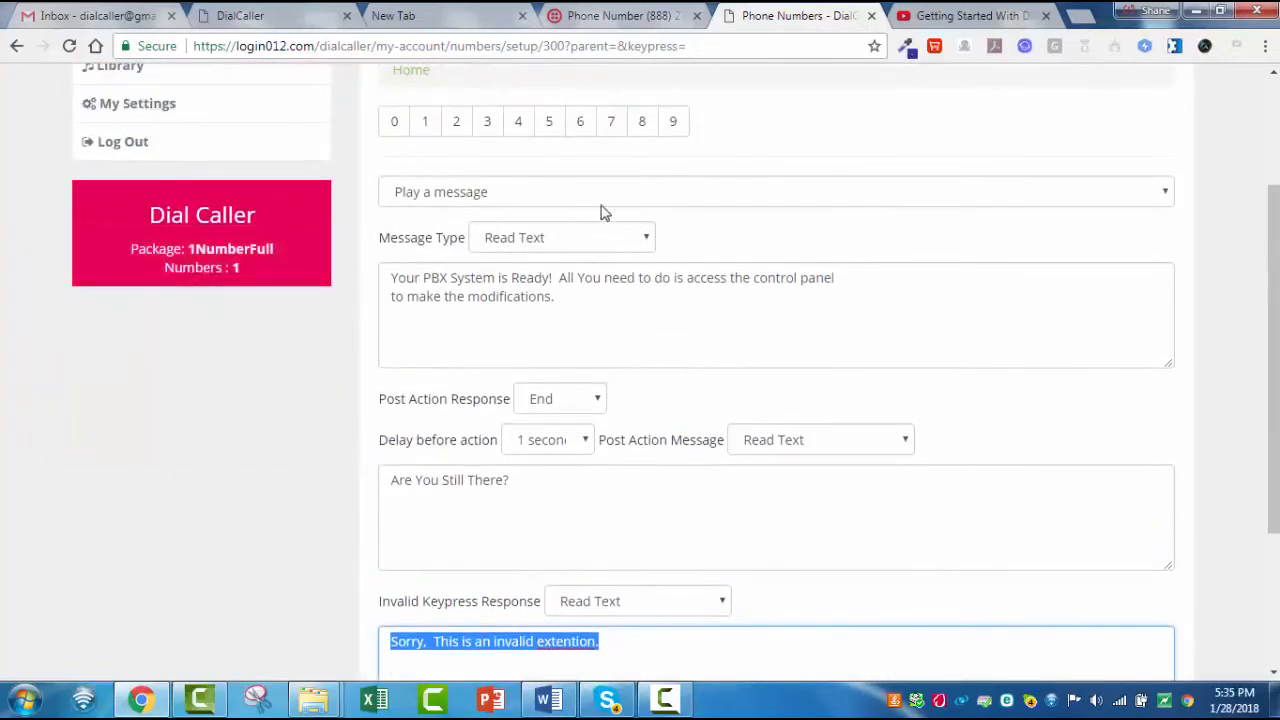
scroll(665, 355, up, 2)
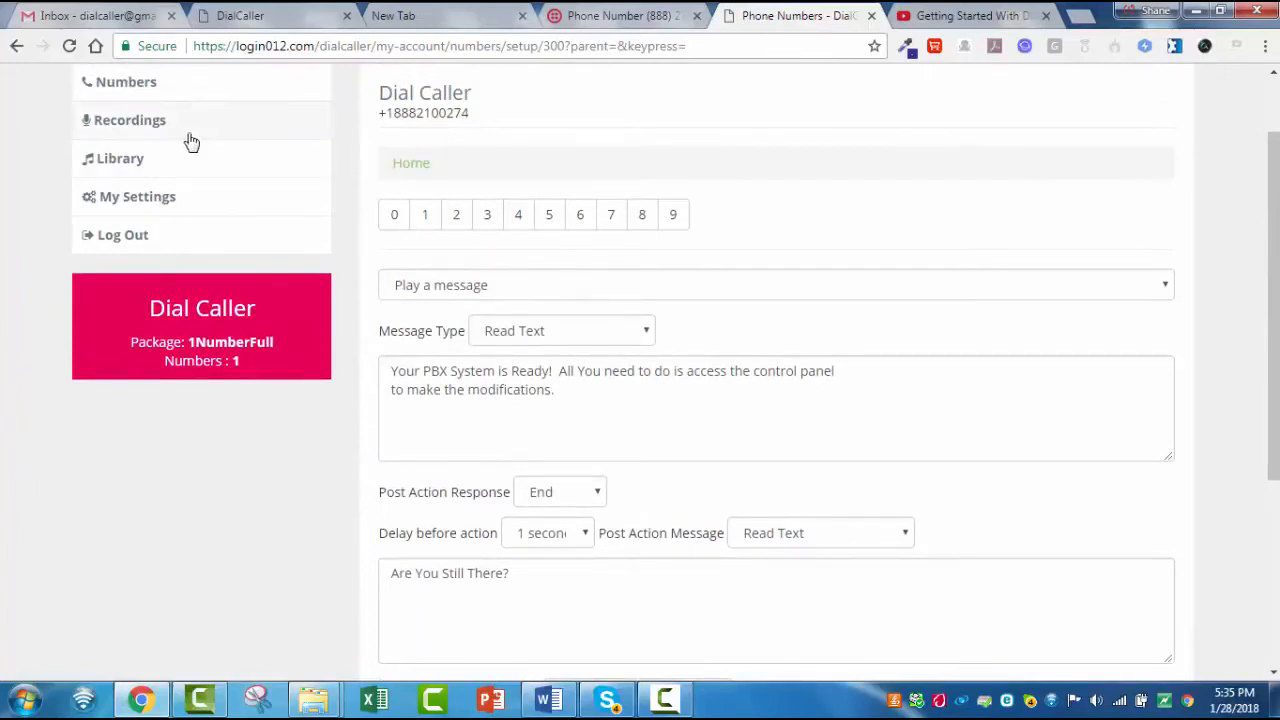
click(127, 168)
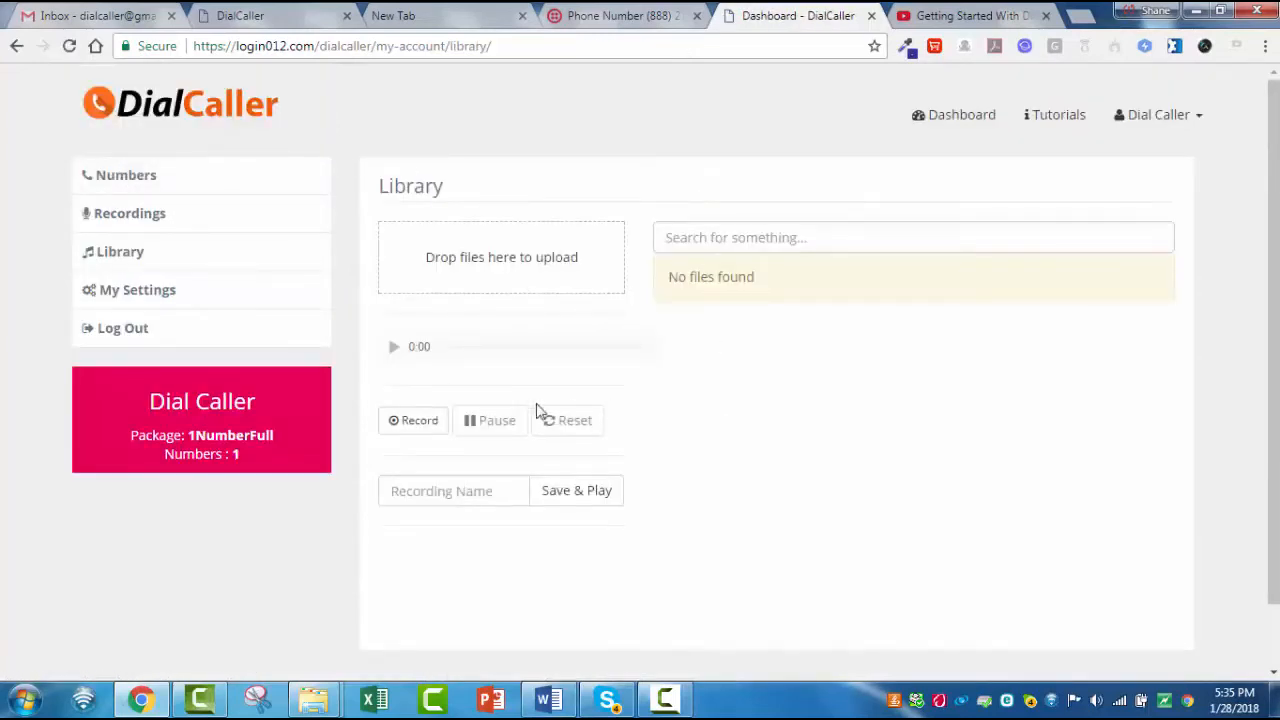
click(415, 424)
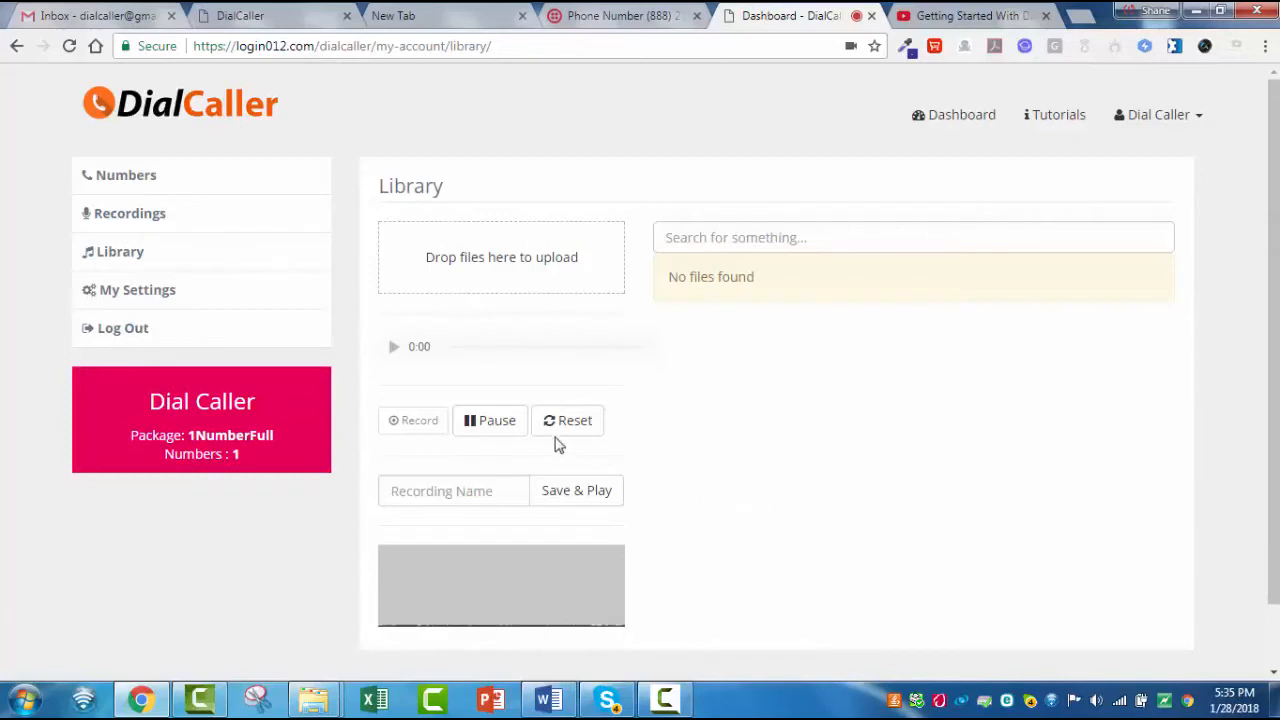
click(487, 426)
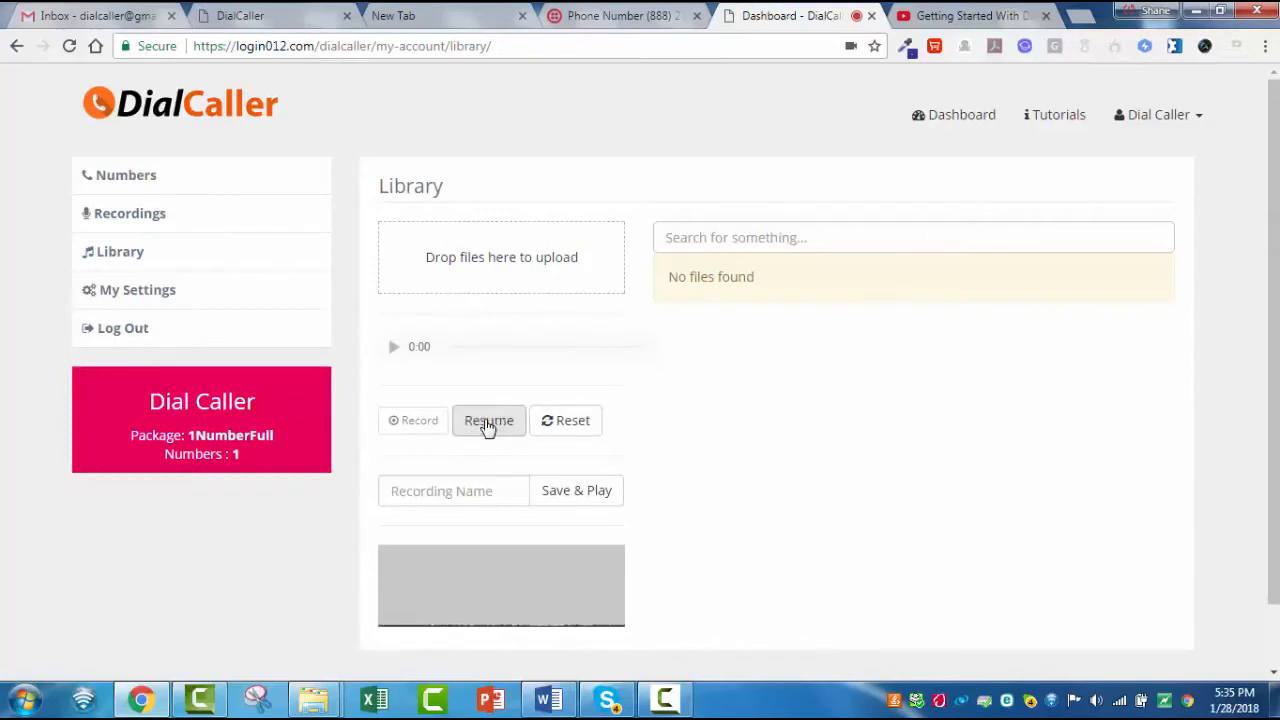
click(473, 493)
text(exa)
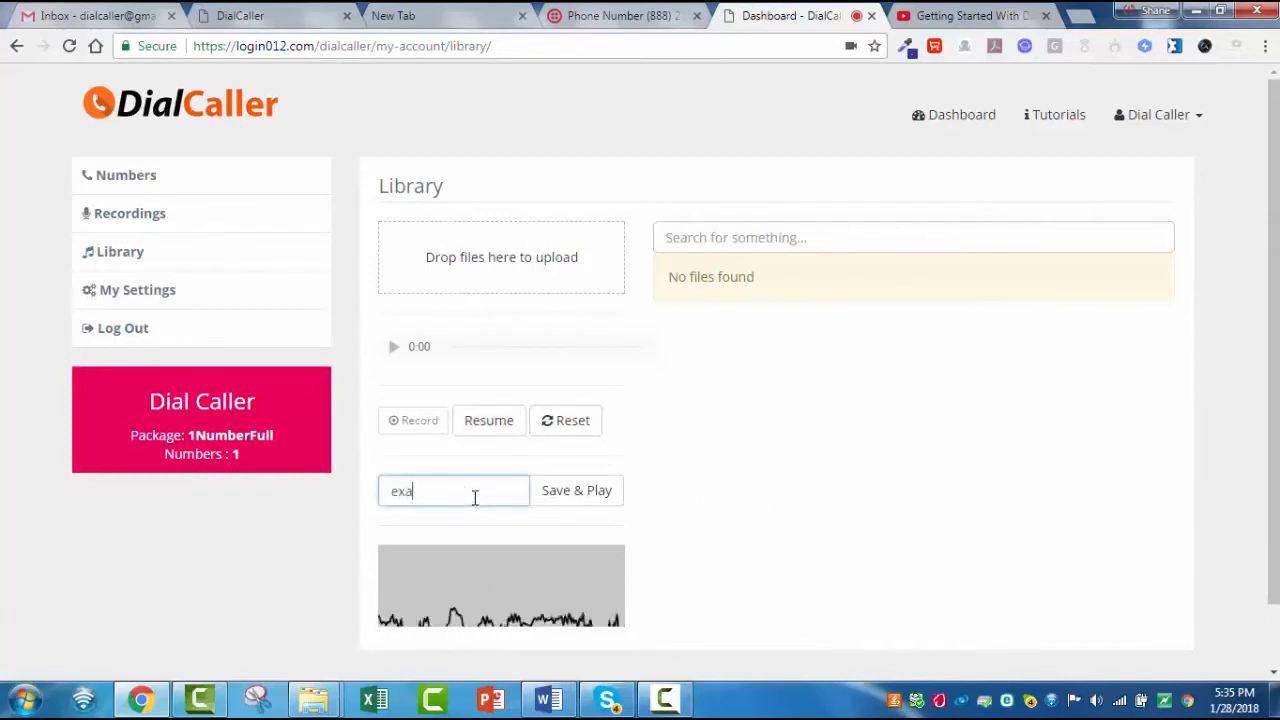
text(mple)
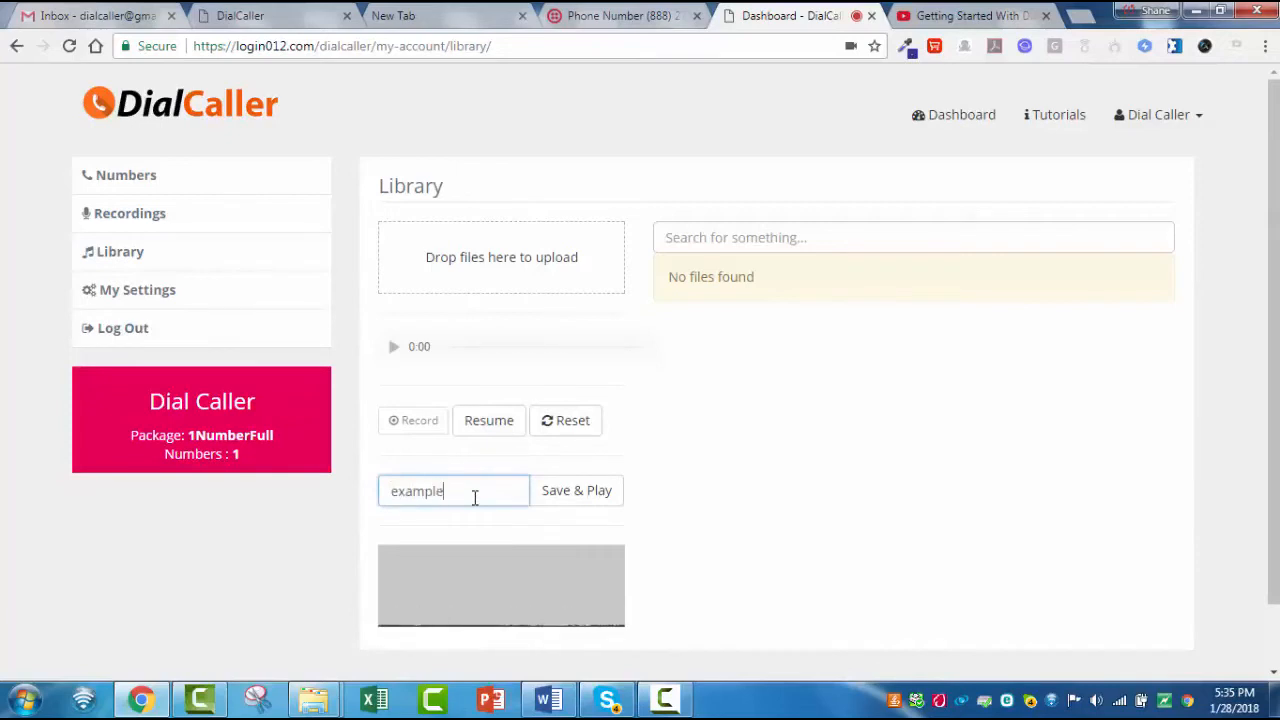
click(560, 497)
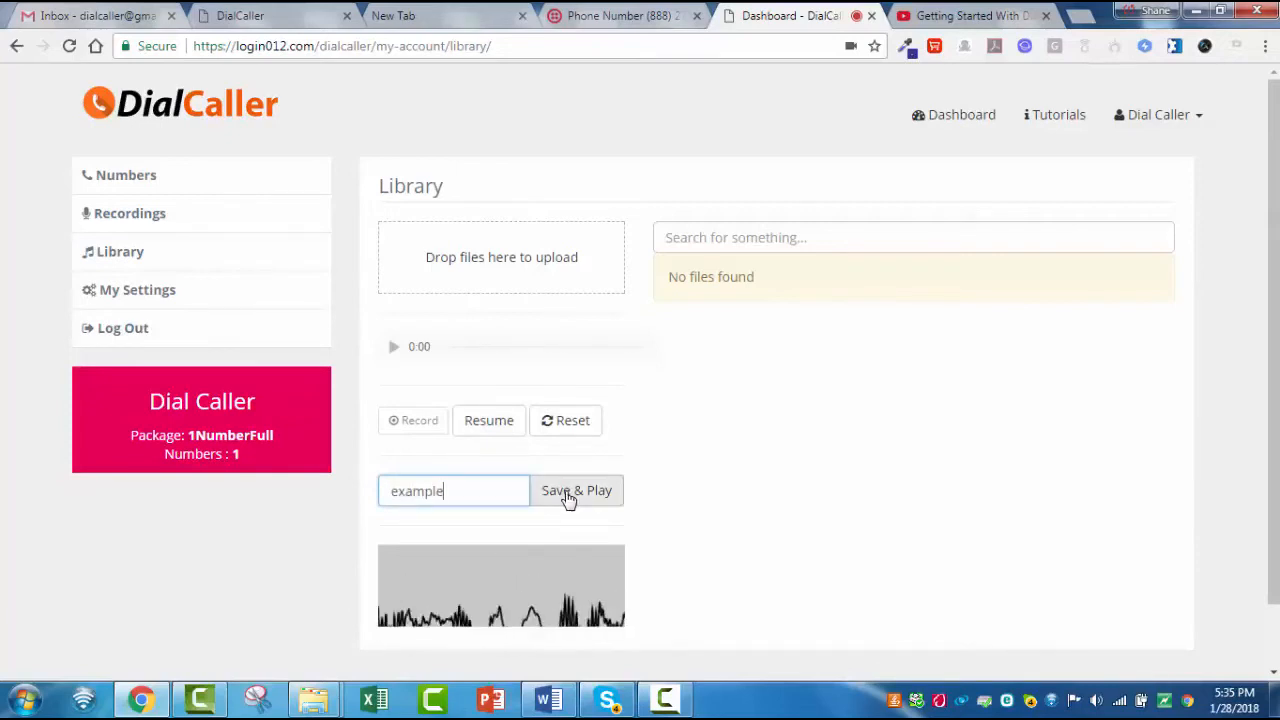
- Save and play the example recording, and record a second clip saved and played under the name billing
click(567, 495)
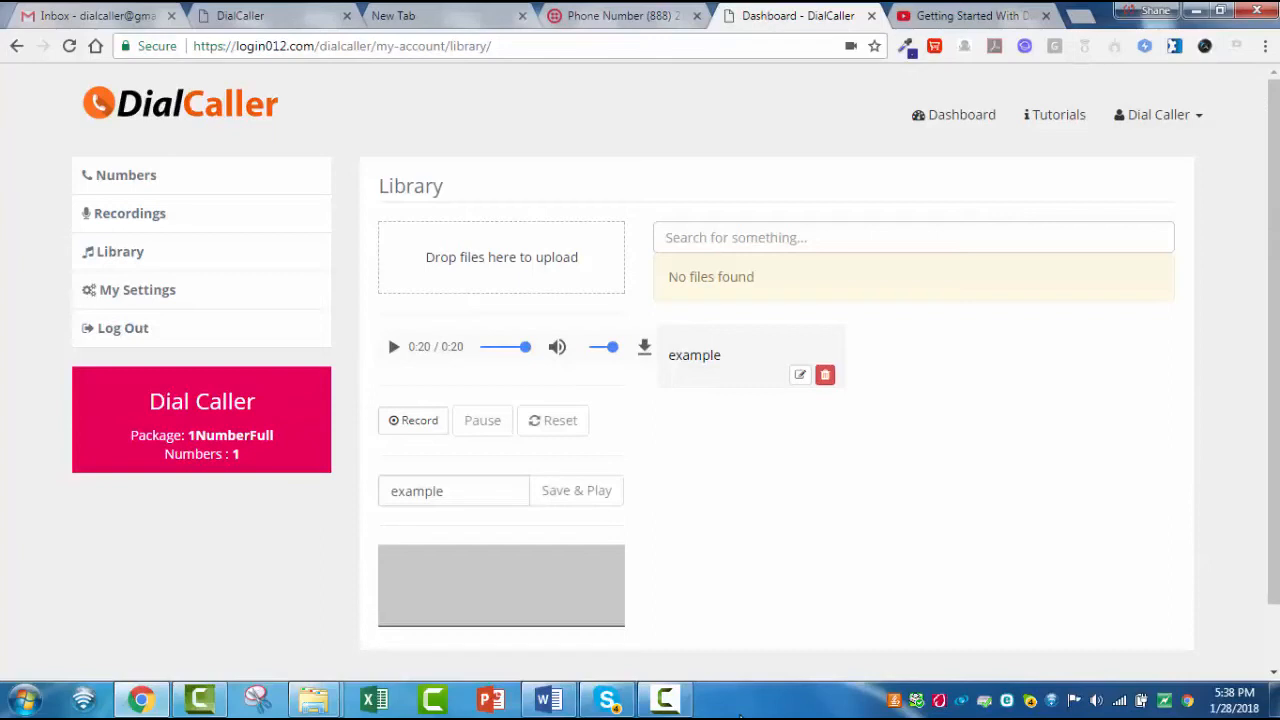
click(411, 421)
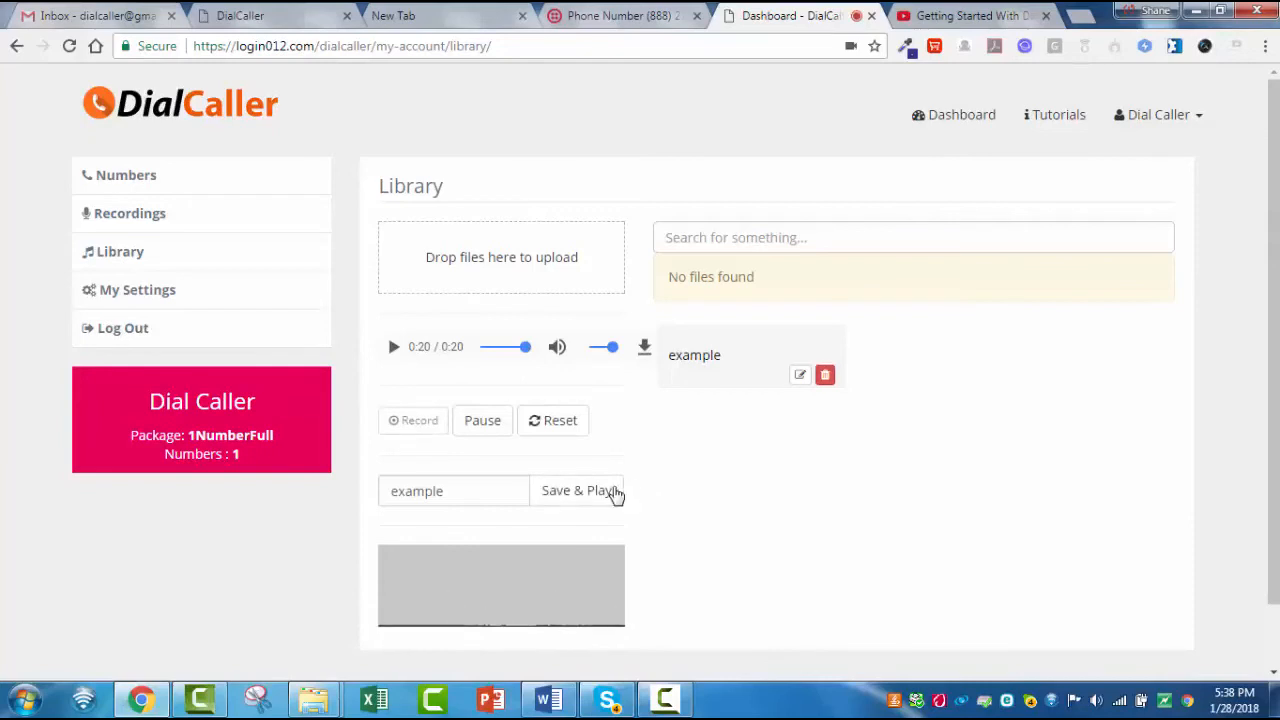
click(483, 424)
click(466, 491)
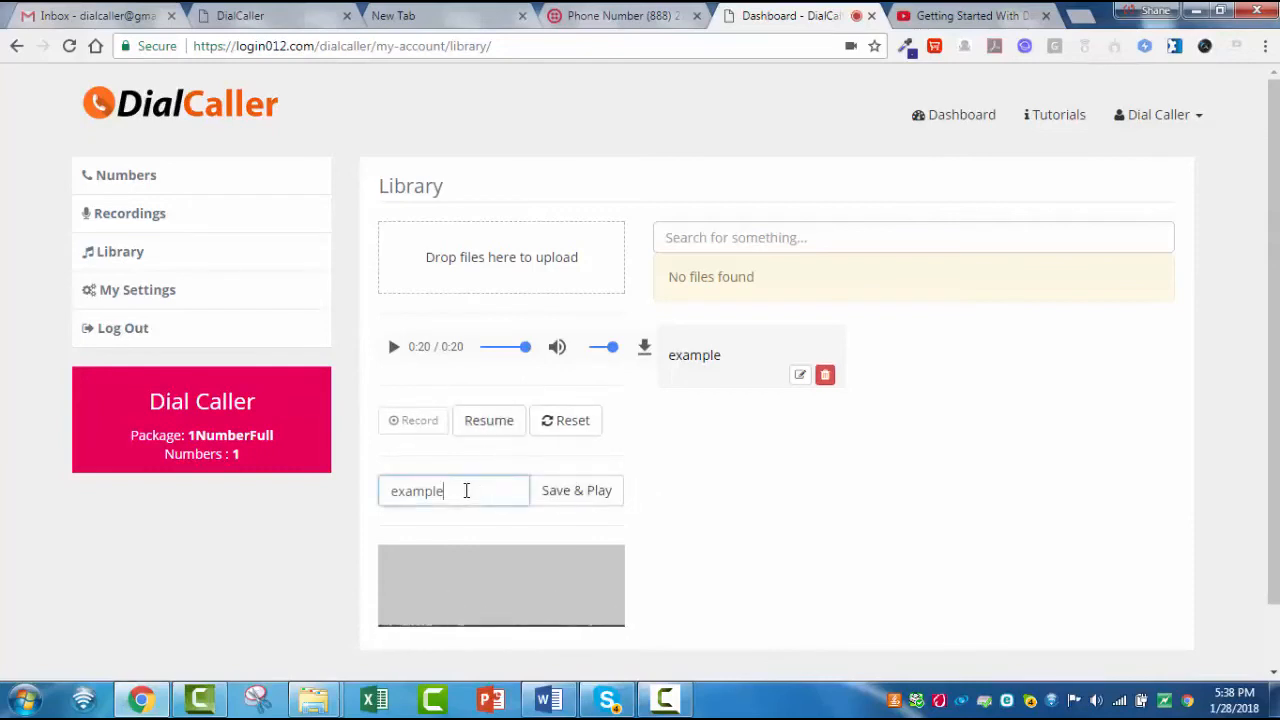
key(BackSpace)
key(BackSpace)
key(BackSpace)
key(BackSpace)
key(BackSpace)
key(BackSpace)
key(BackSpace)
text(billing)
click(556, 502)
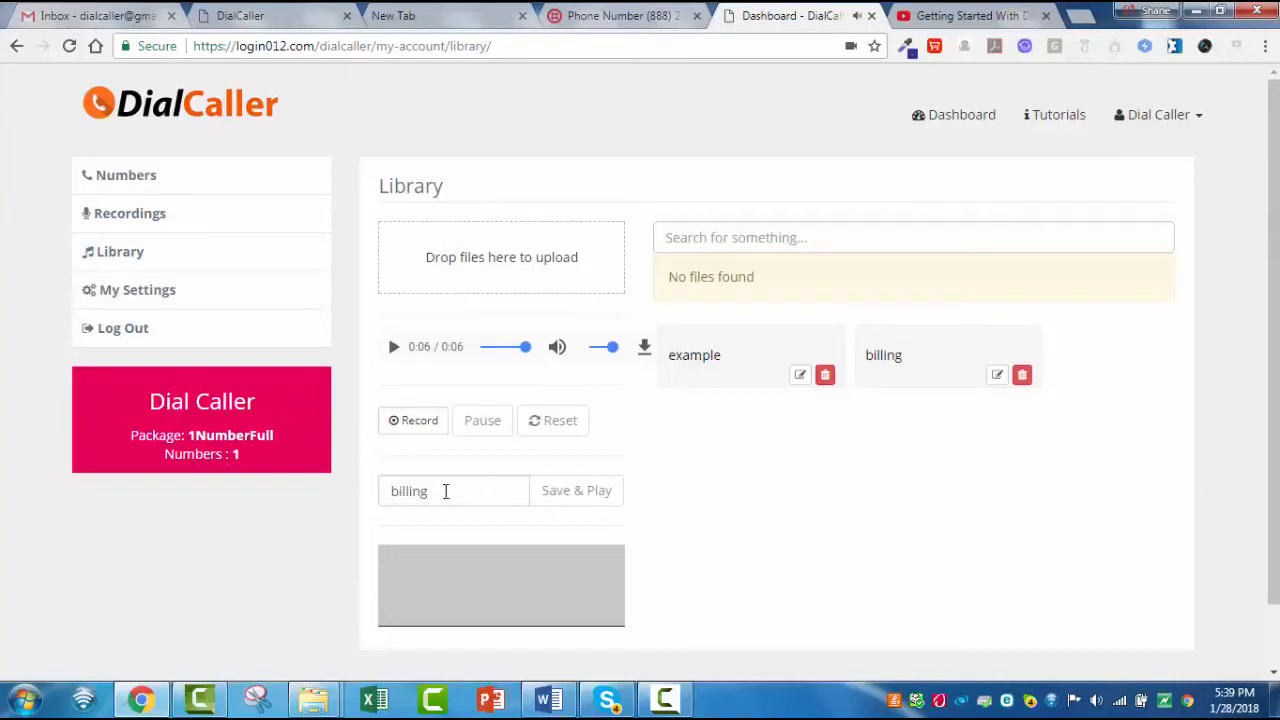
- Clear the recording name and record a new clip, resetting the first take and pausing the second
drag(436, 492, 297, 503)
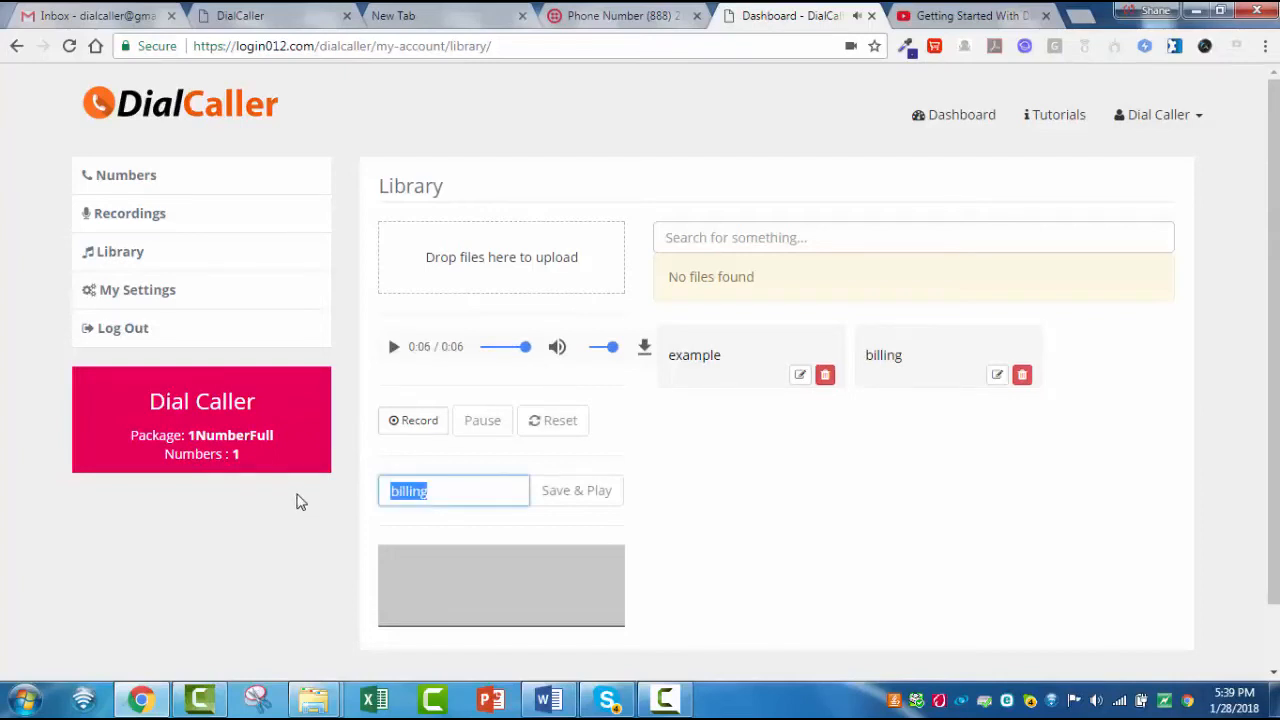
key(BackSpace)
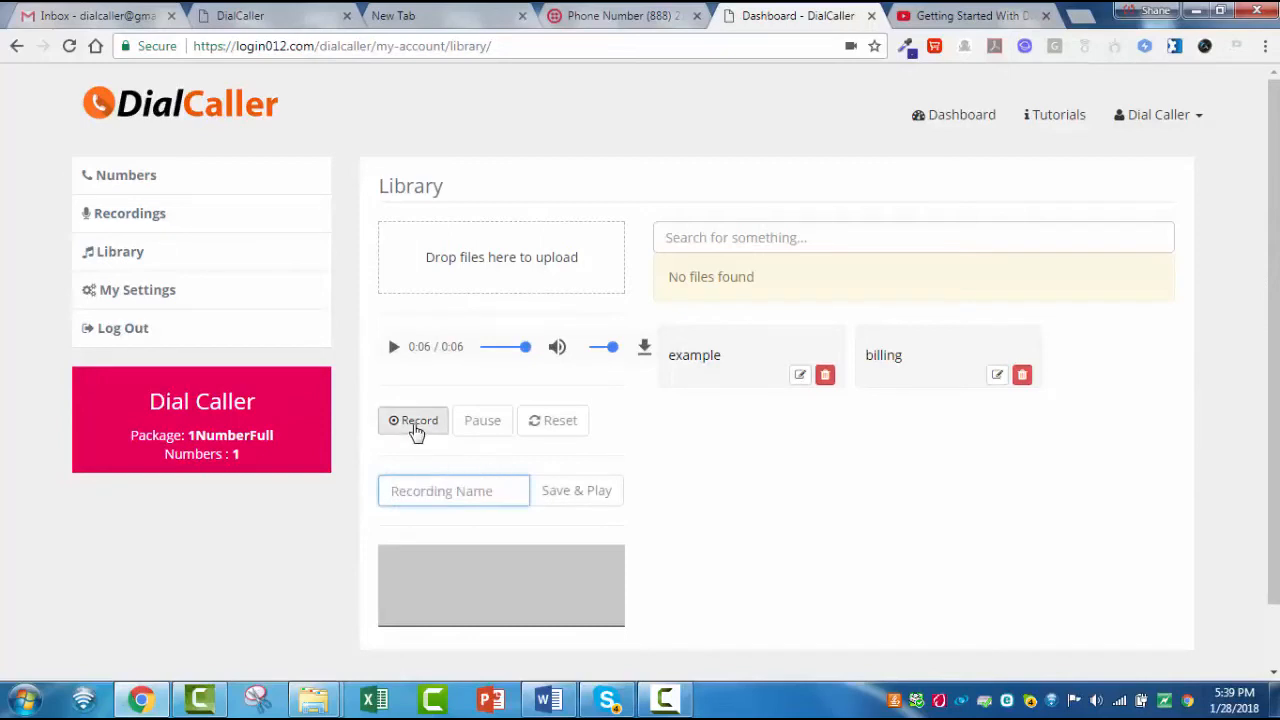
click(417, 428)
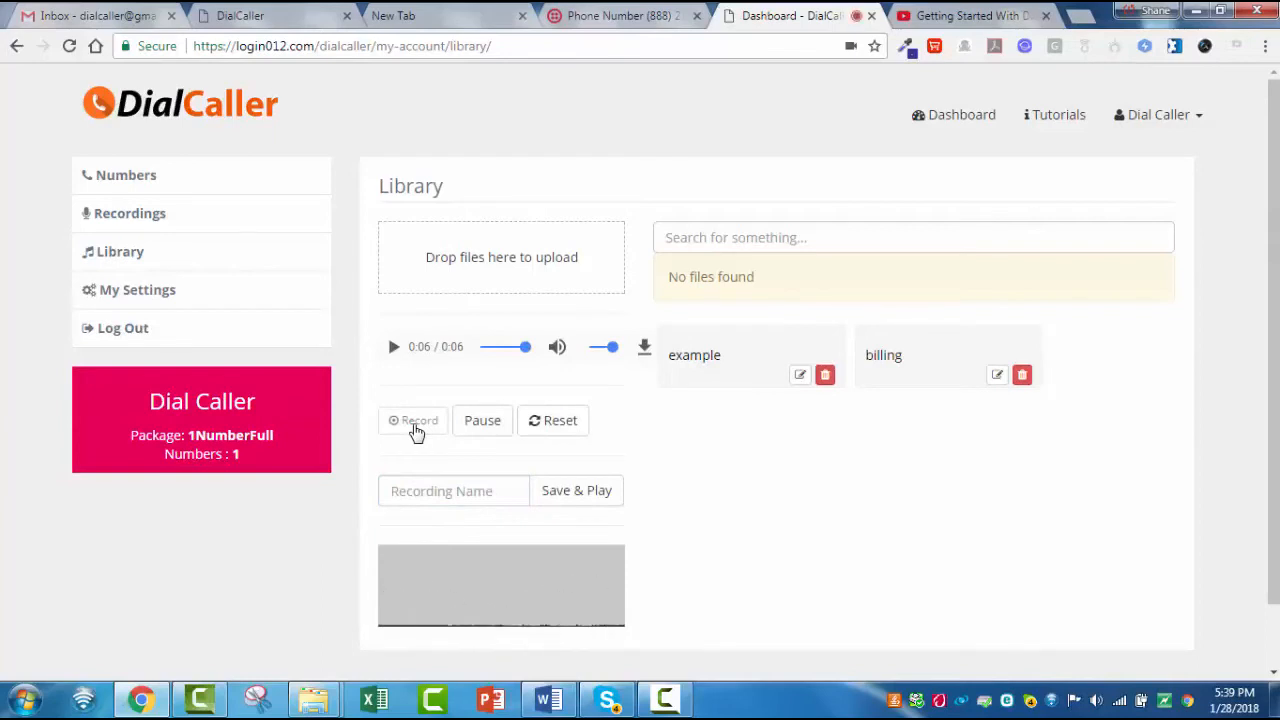
click(552, 434)
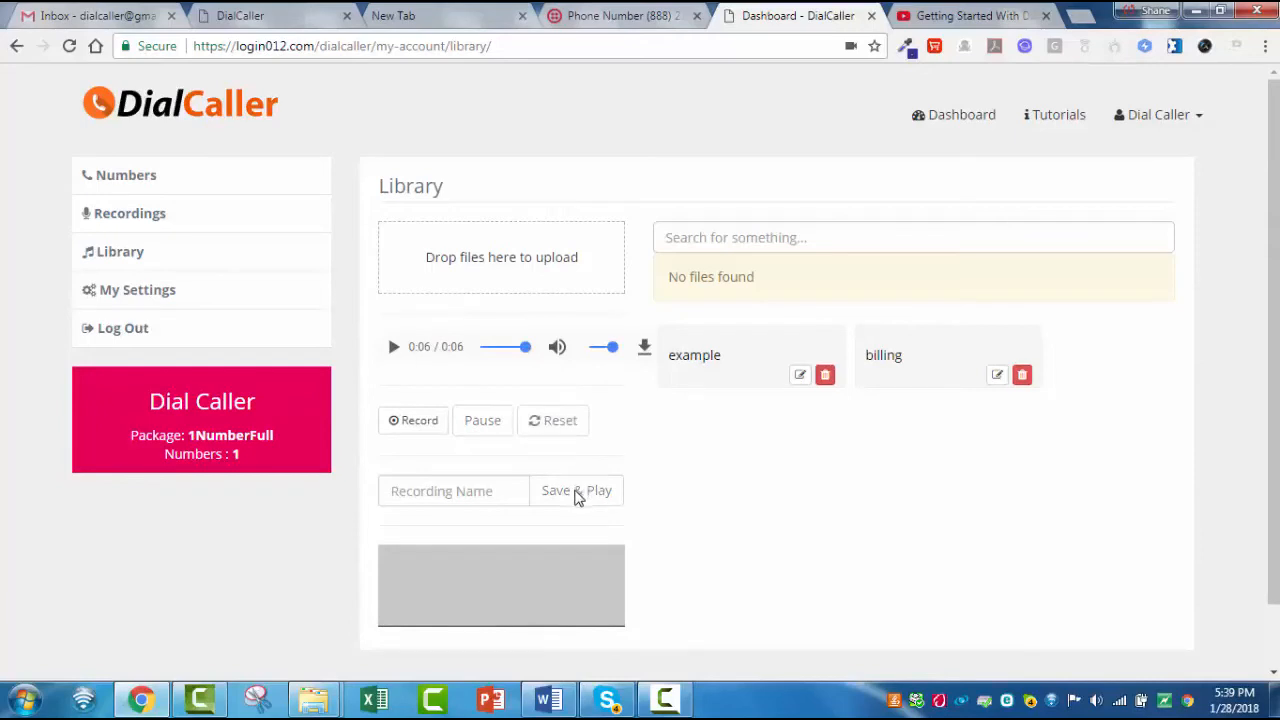
click(429, 424)
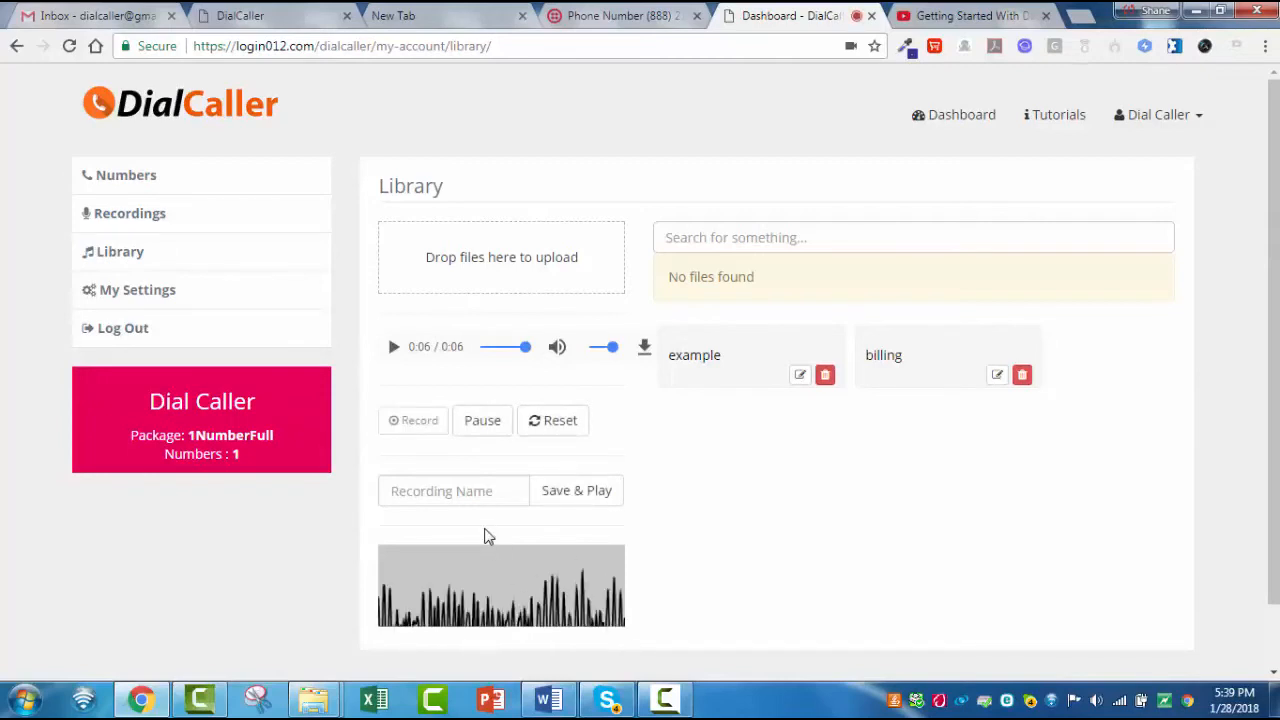
click(483, 421)
- Name the paused recording customer service and save and play it
click(471, 488)
text(customer service)
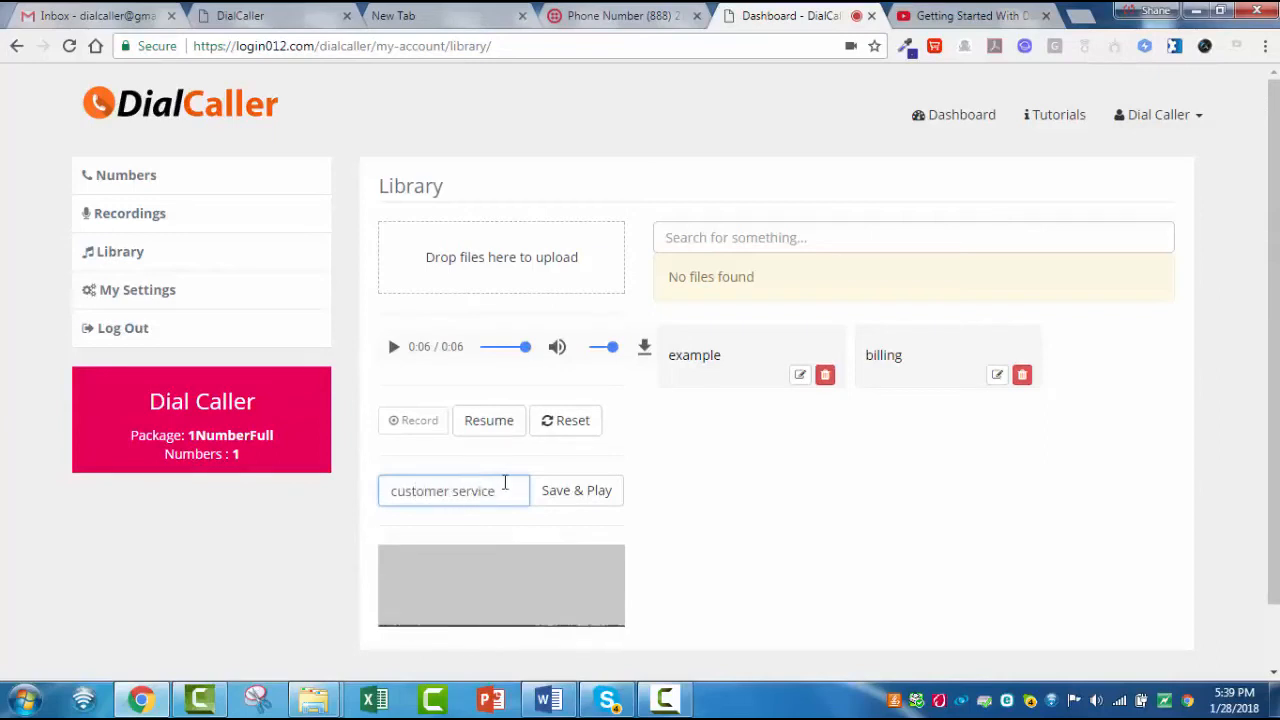
click(556, 498)
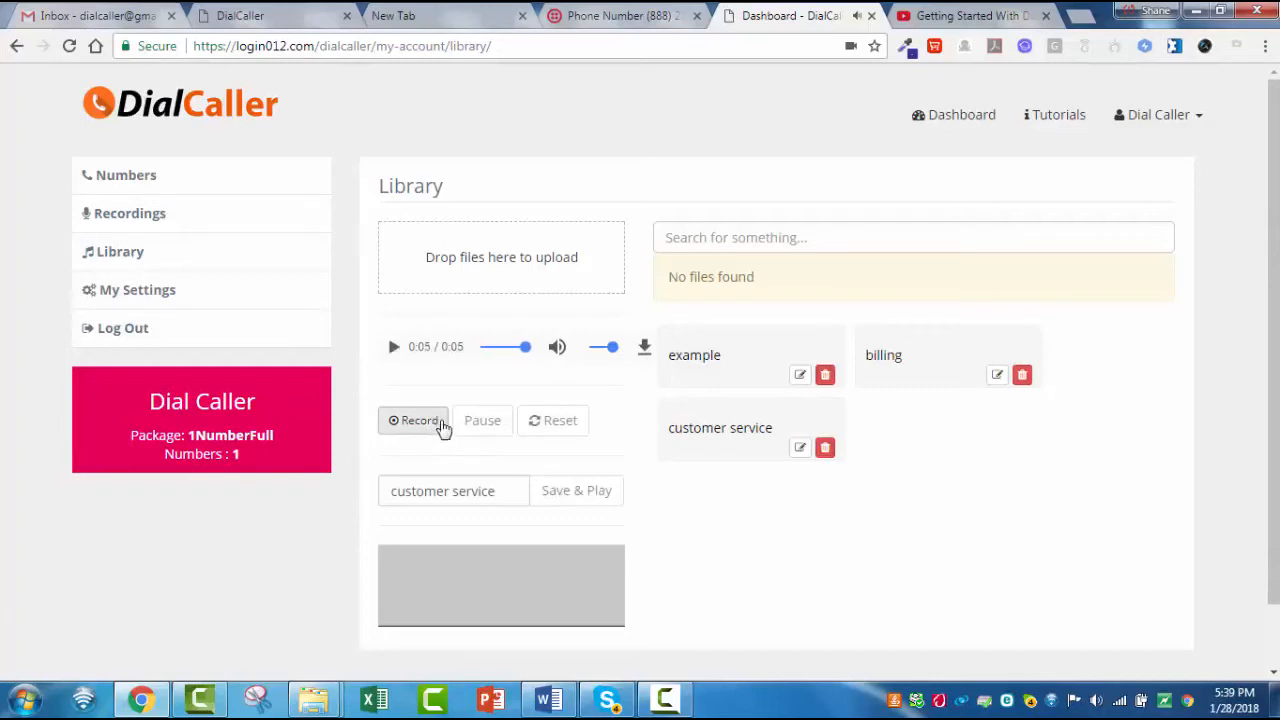
click(414, 423)
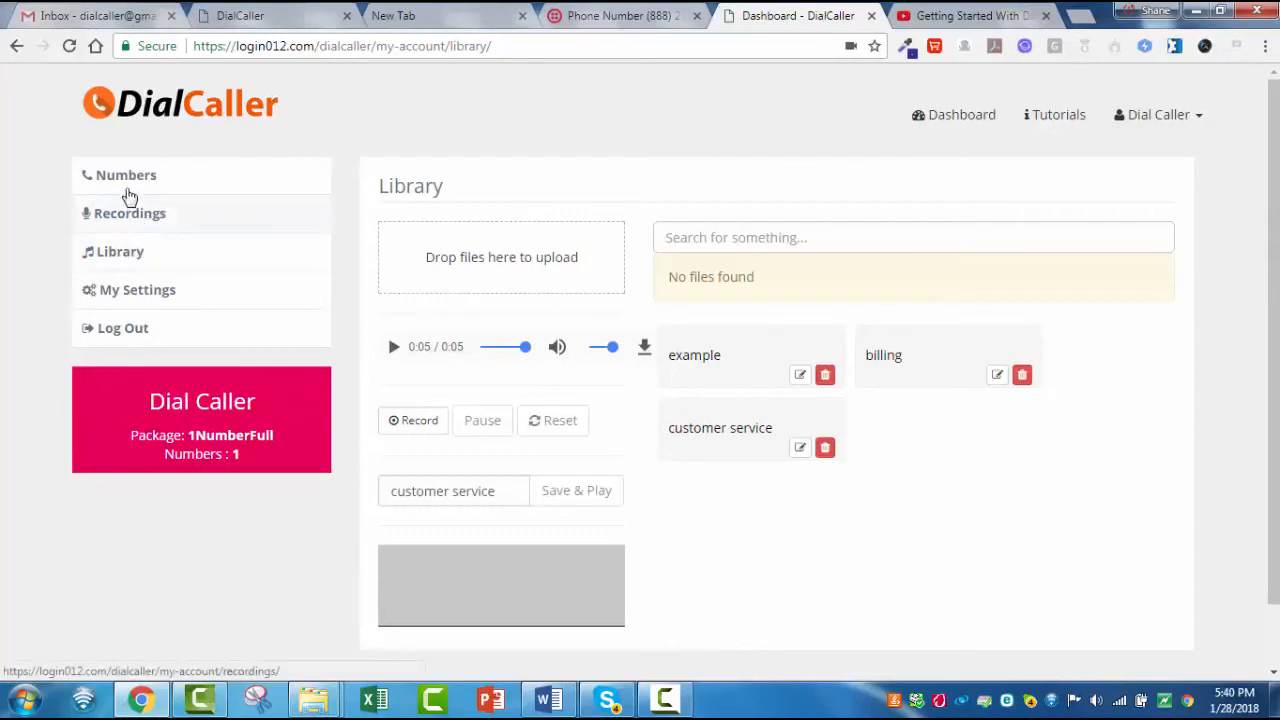
- Open the assigned number's call-flow setup and set the Home message to play the example audio file from the Library
click(126, 186)
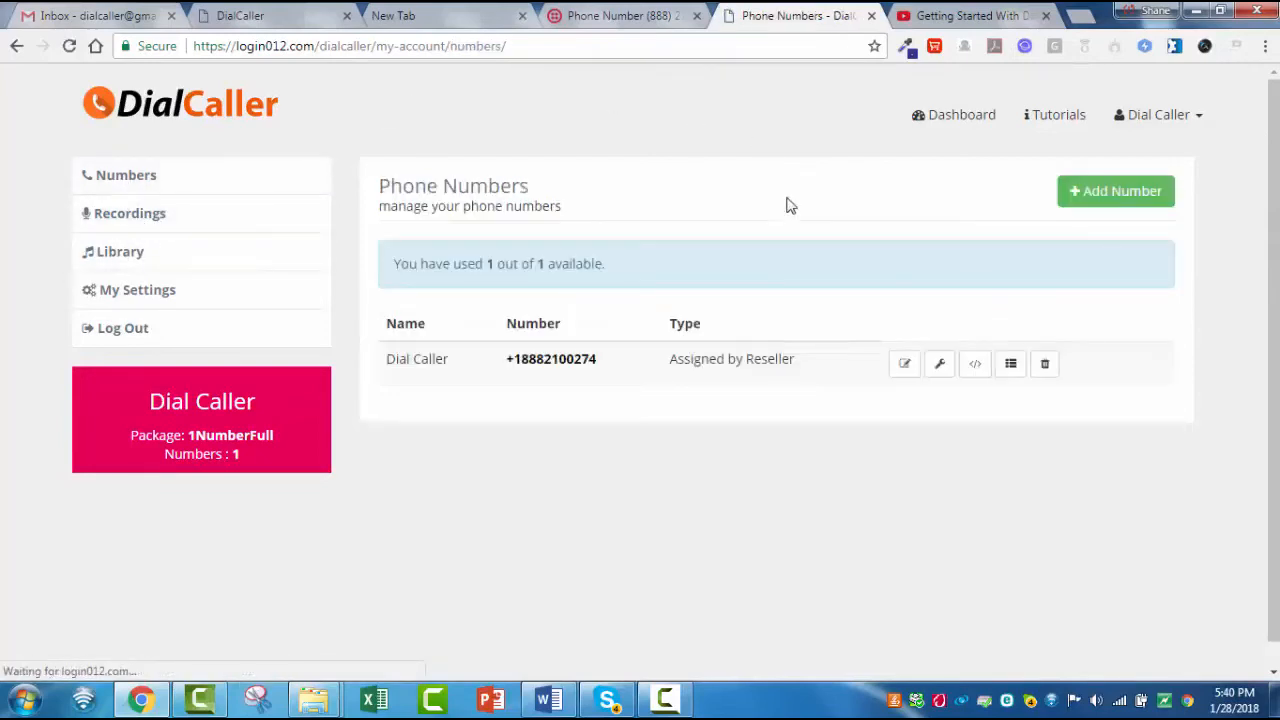
click(936, 372)
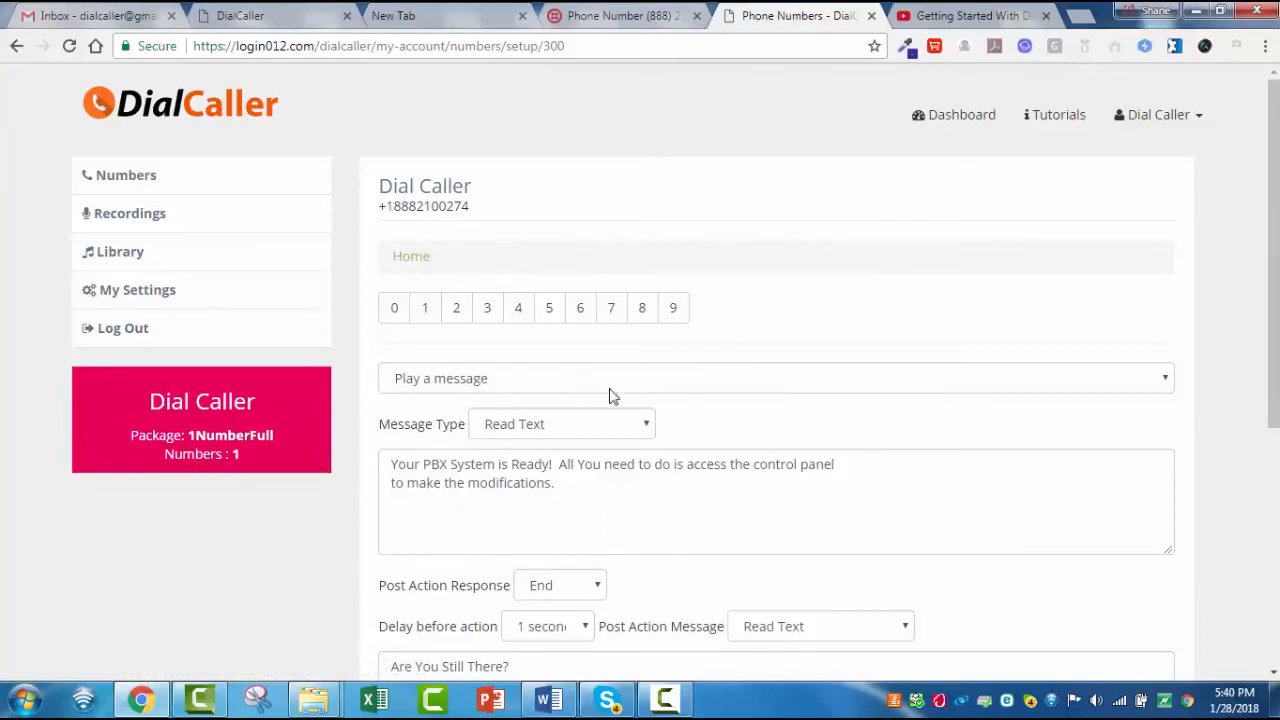
scroll(666, 414, down, 1)
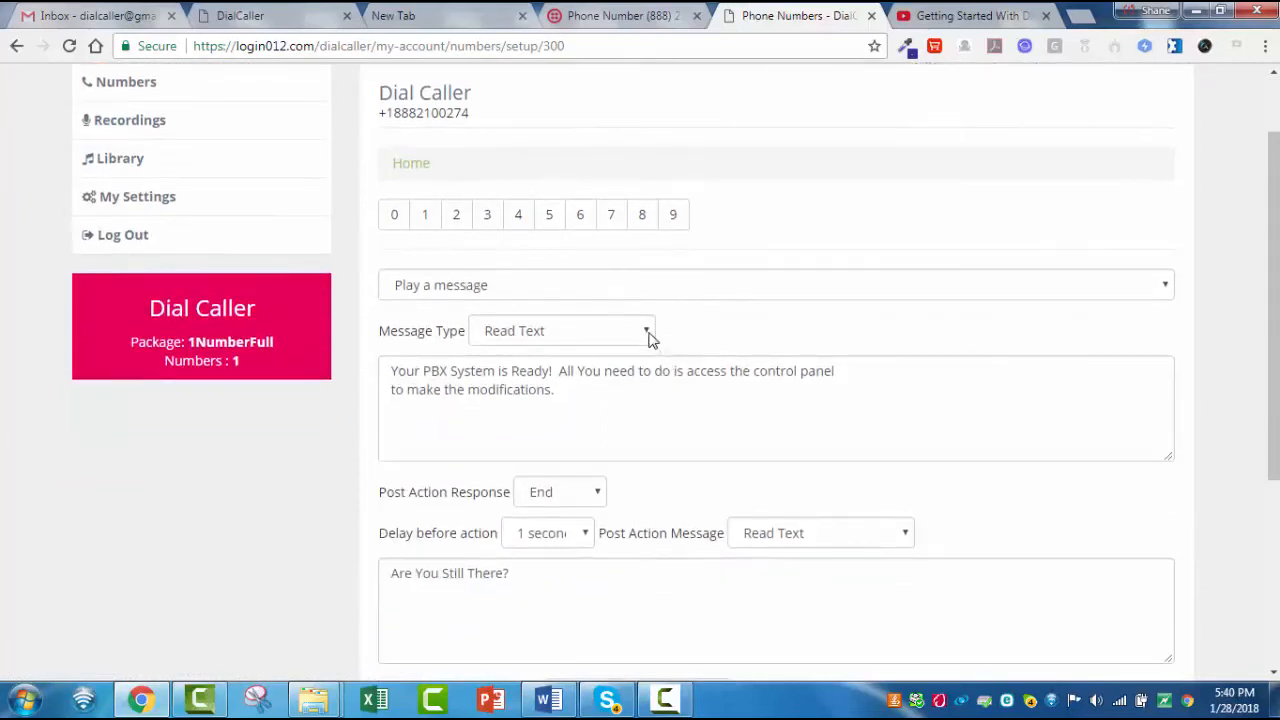
click(648, 332)
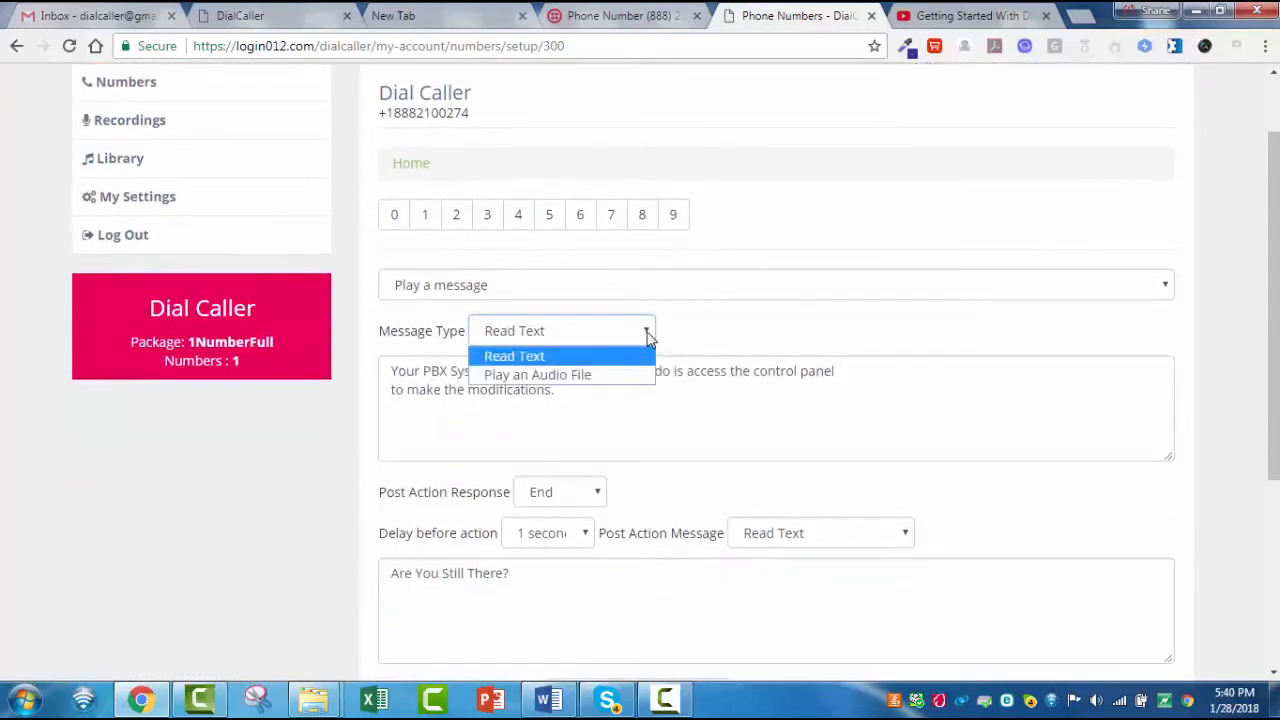
click(597, 376)
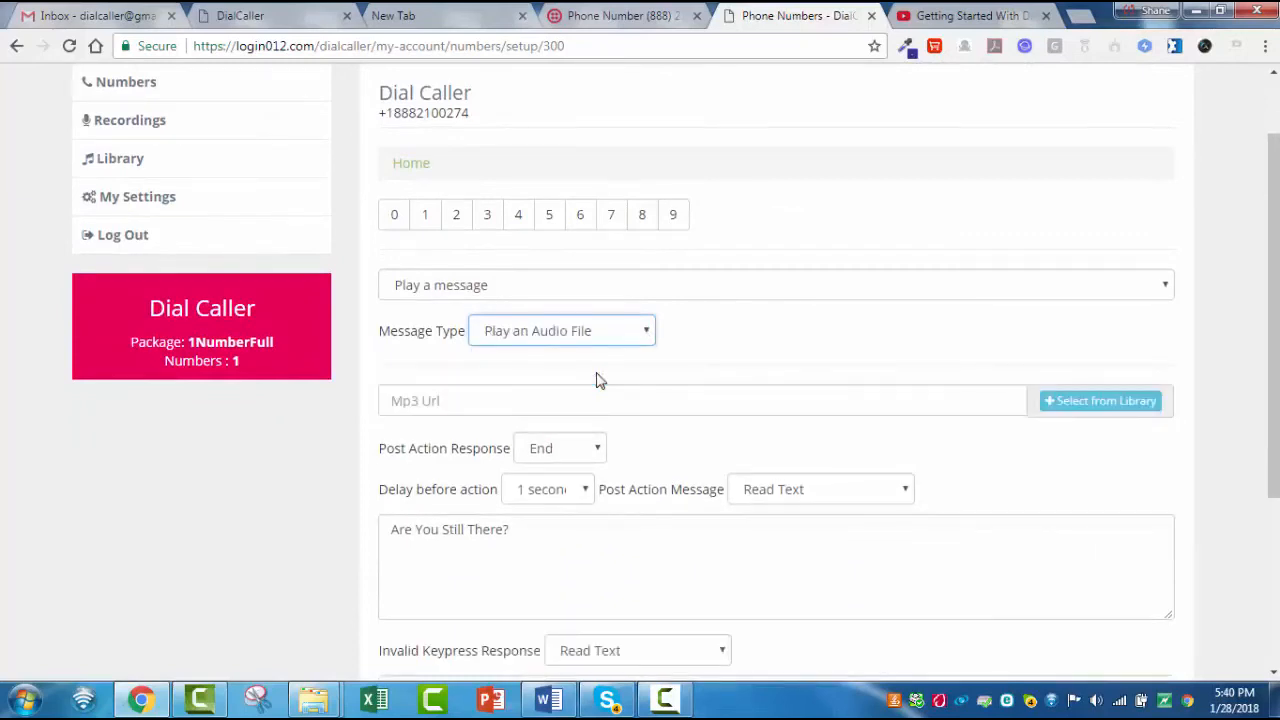
click(1110, 406)
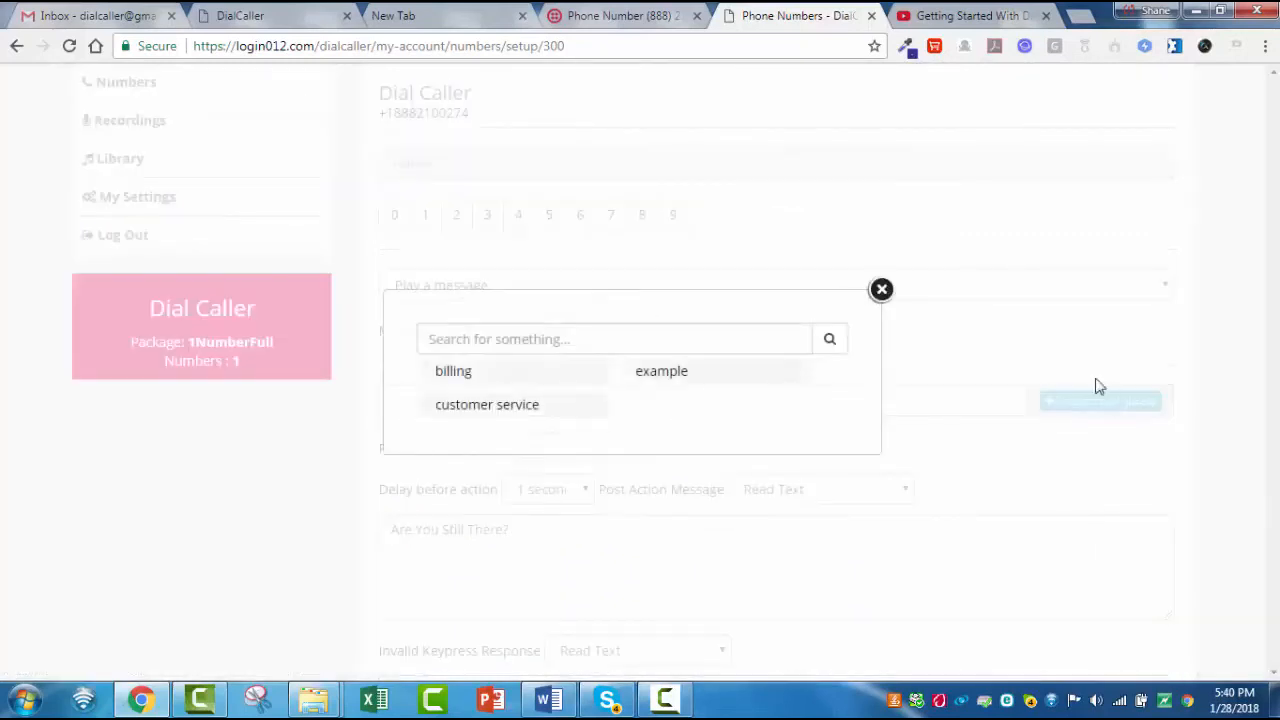
click(675, 374)
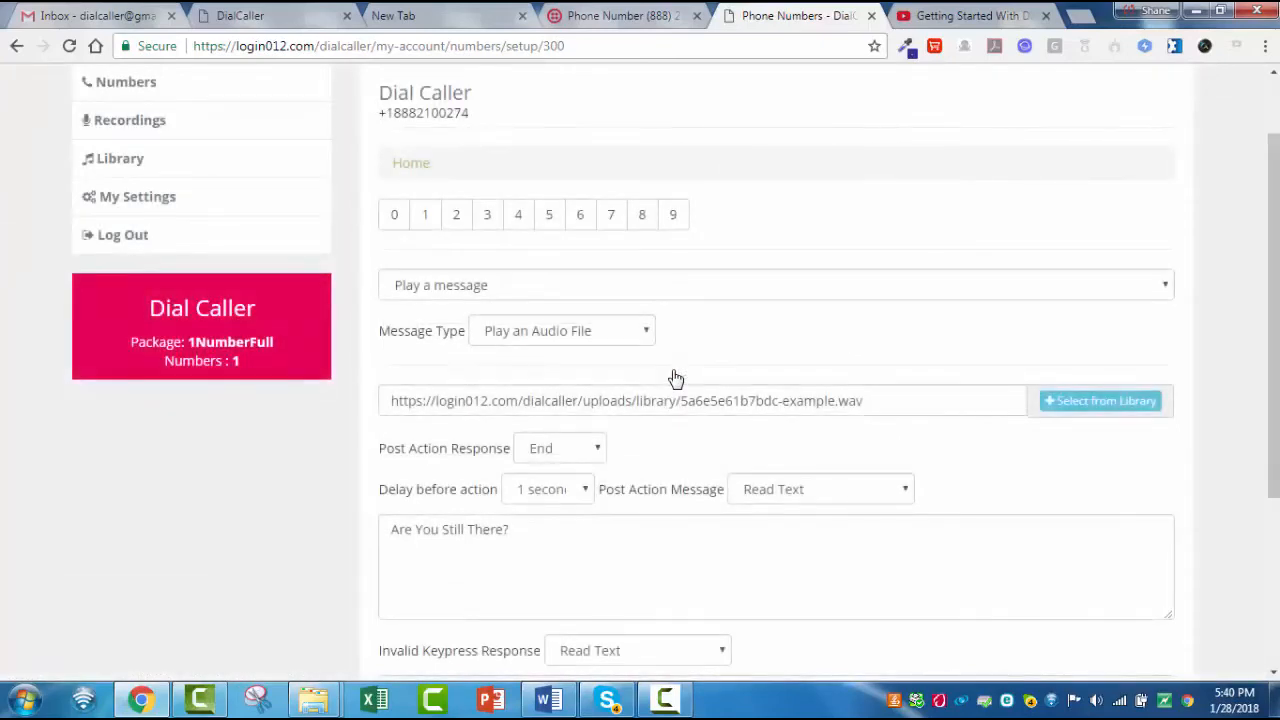
- Set the Home level's delay before action to 4 seconds
scroll(634, 411, down, 1)
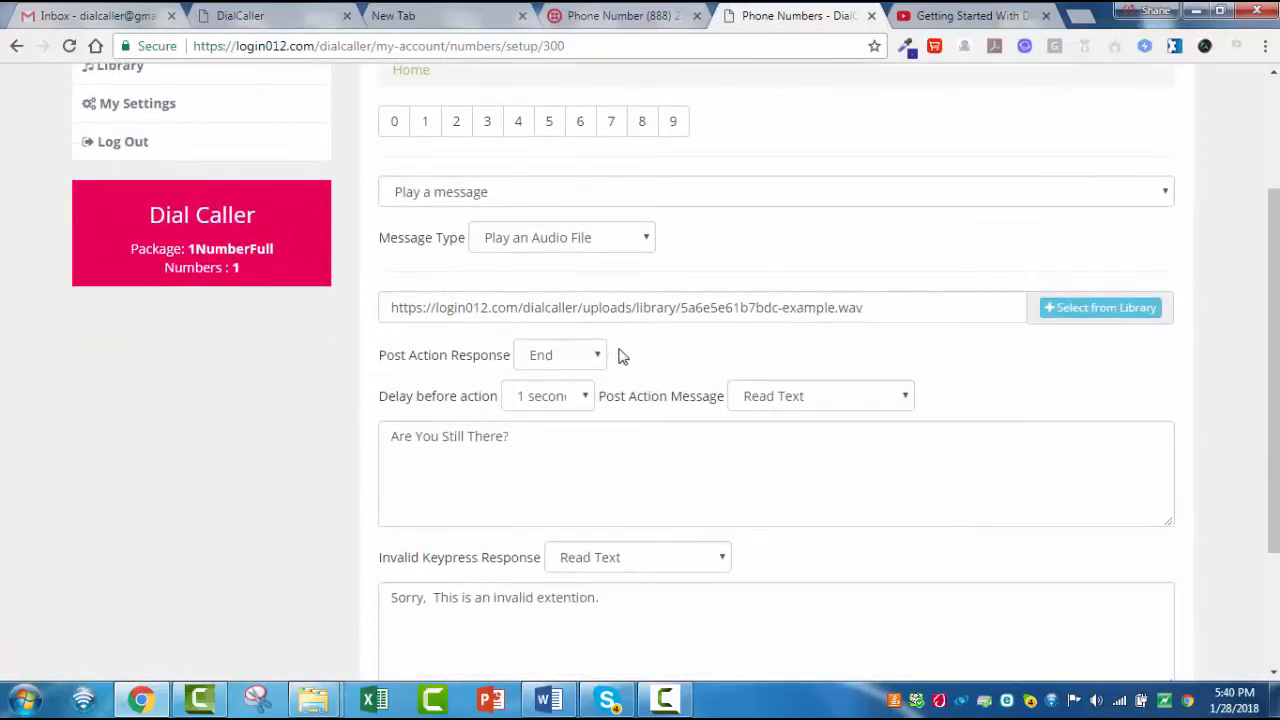
click(586, 398)
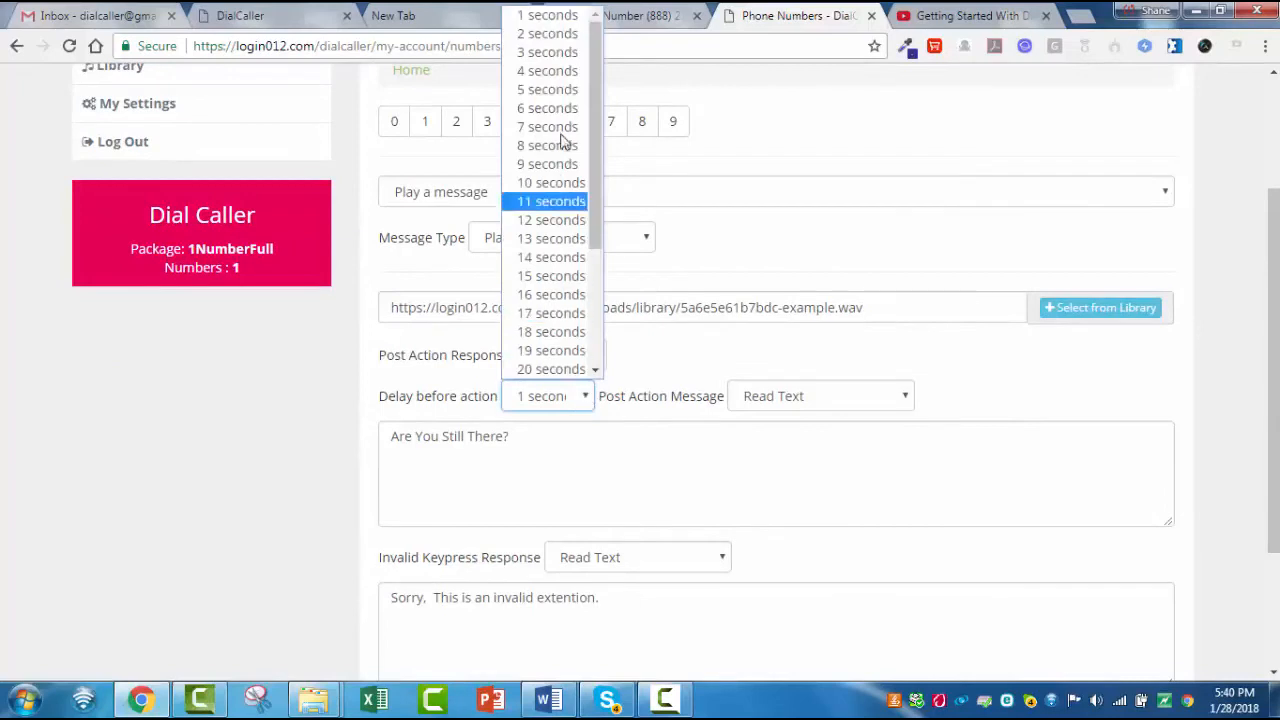
click(565, 72)
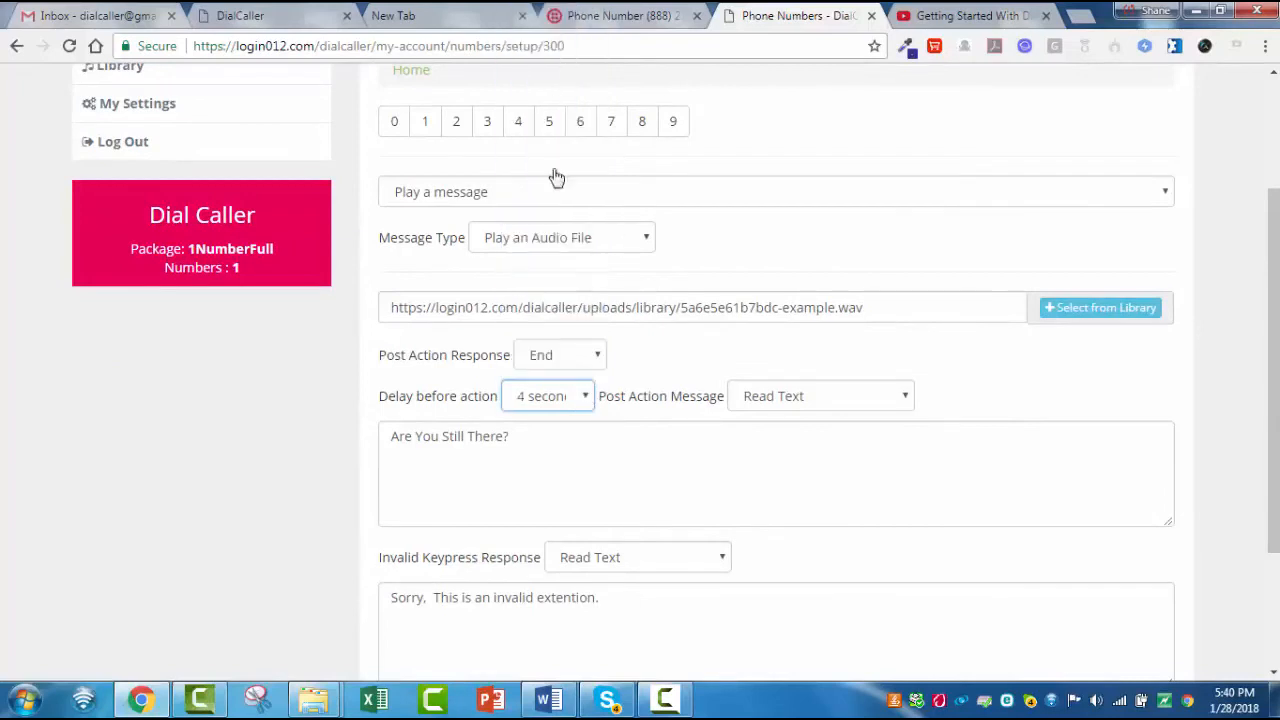
- Add "Press one for the billing. Press two for the customer service" after "Are You Still There?" in the post action message
click(573, 442)
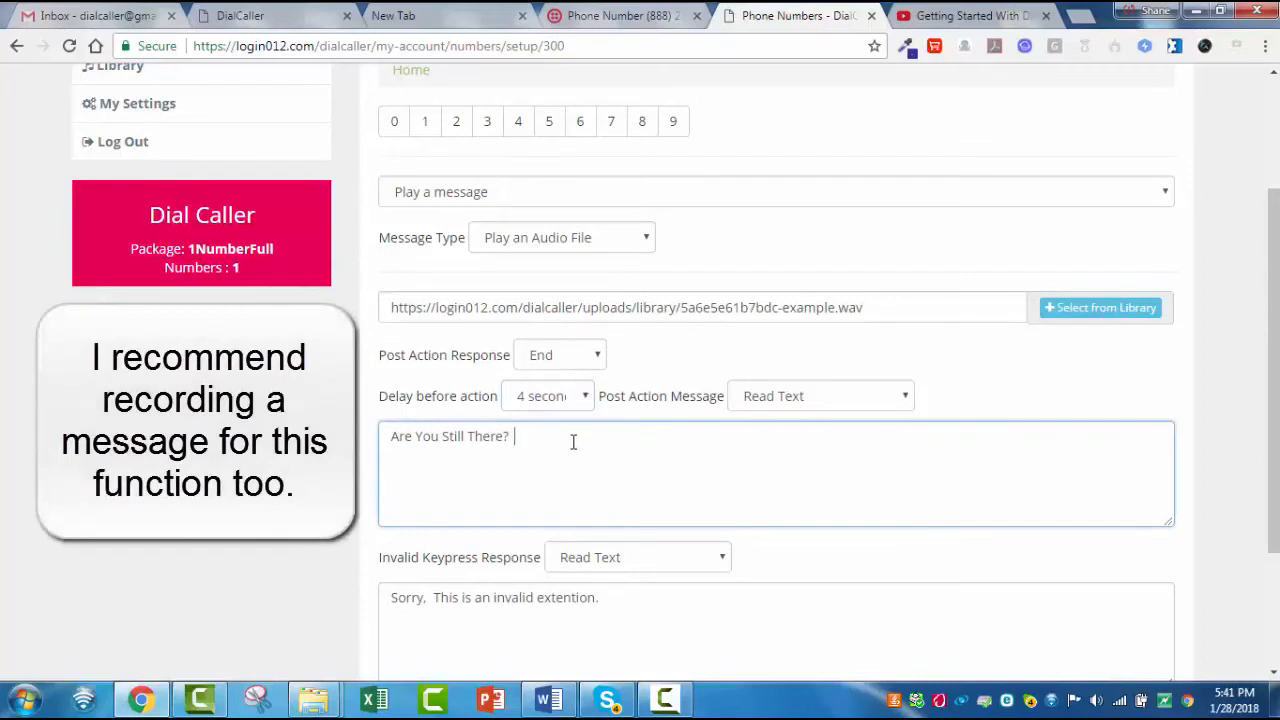
text(Press one for the billing.  P)
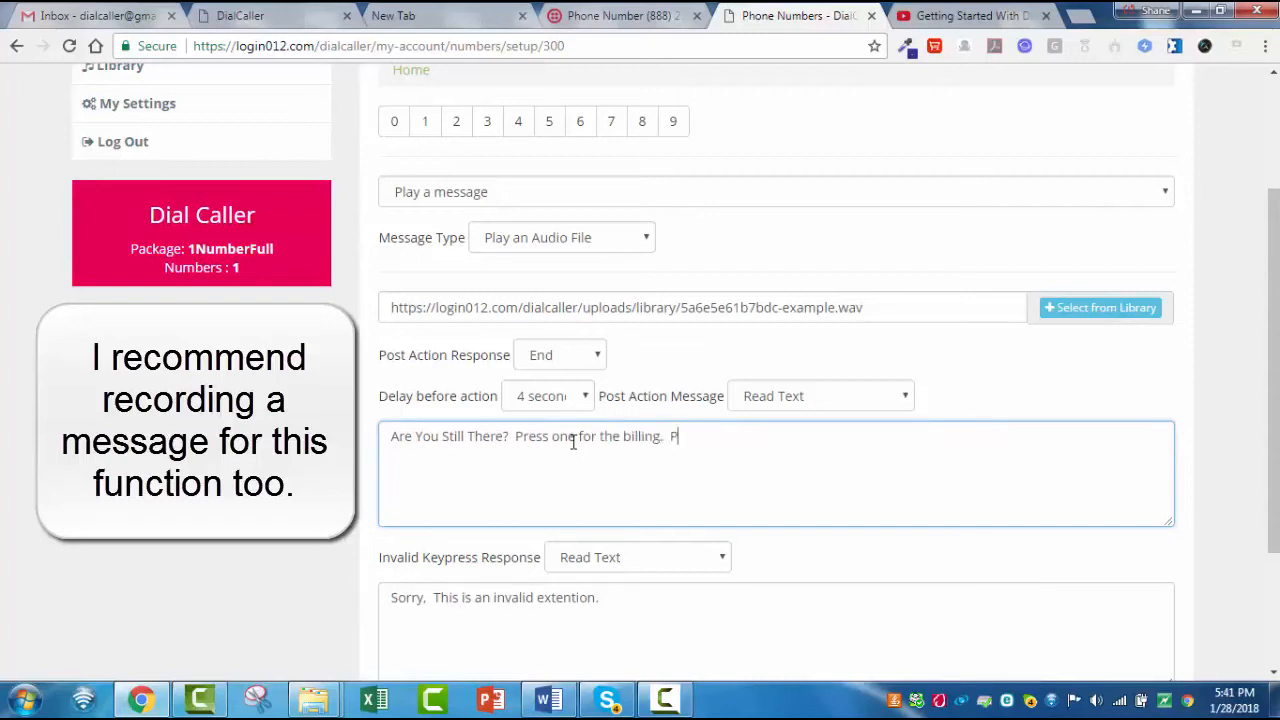
text(ress two for the customer d)
key(BackSpace)
text(service )
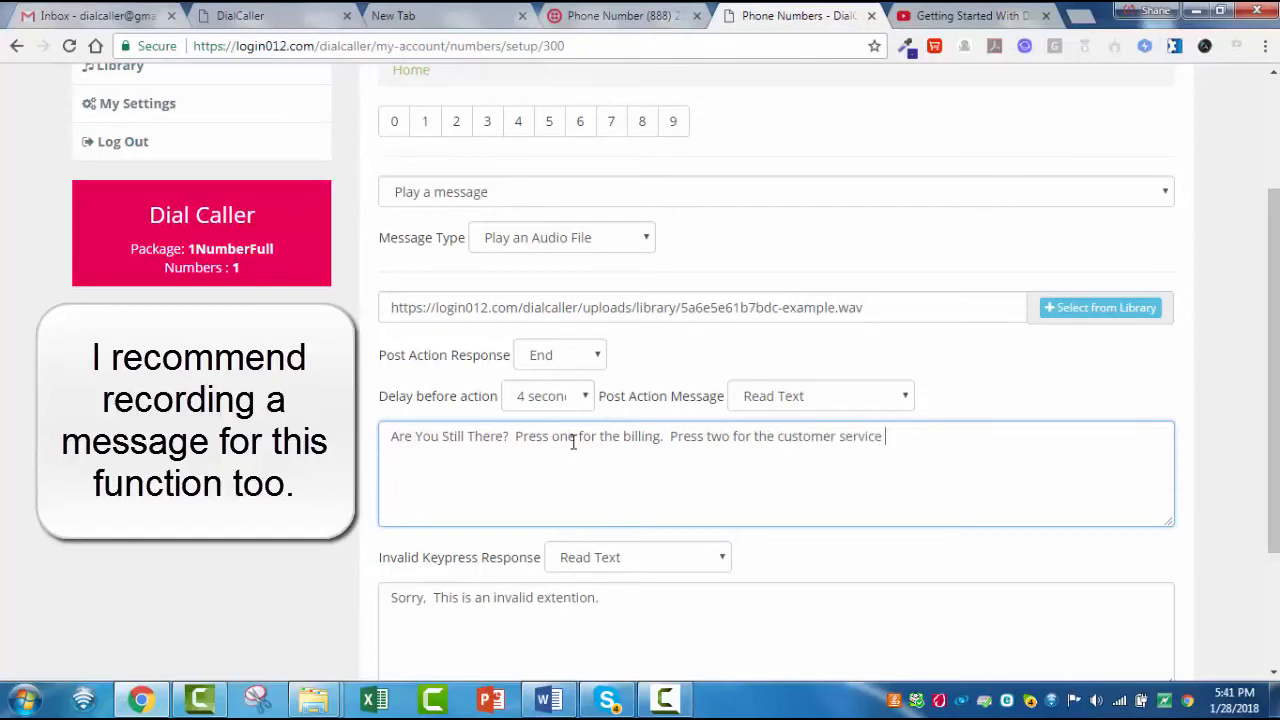
text(de[par)
- Complete the post action message with "depart, Press for ?? Press four for ??"
key(BackSpace)
key(BackSpace)
key(BackSpace)
key(BackSpace)
text(pa)
text(rt,)
text(ess)
text(??/)
text(Press)
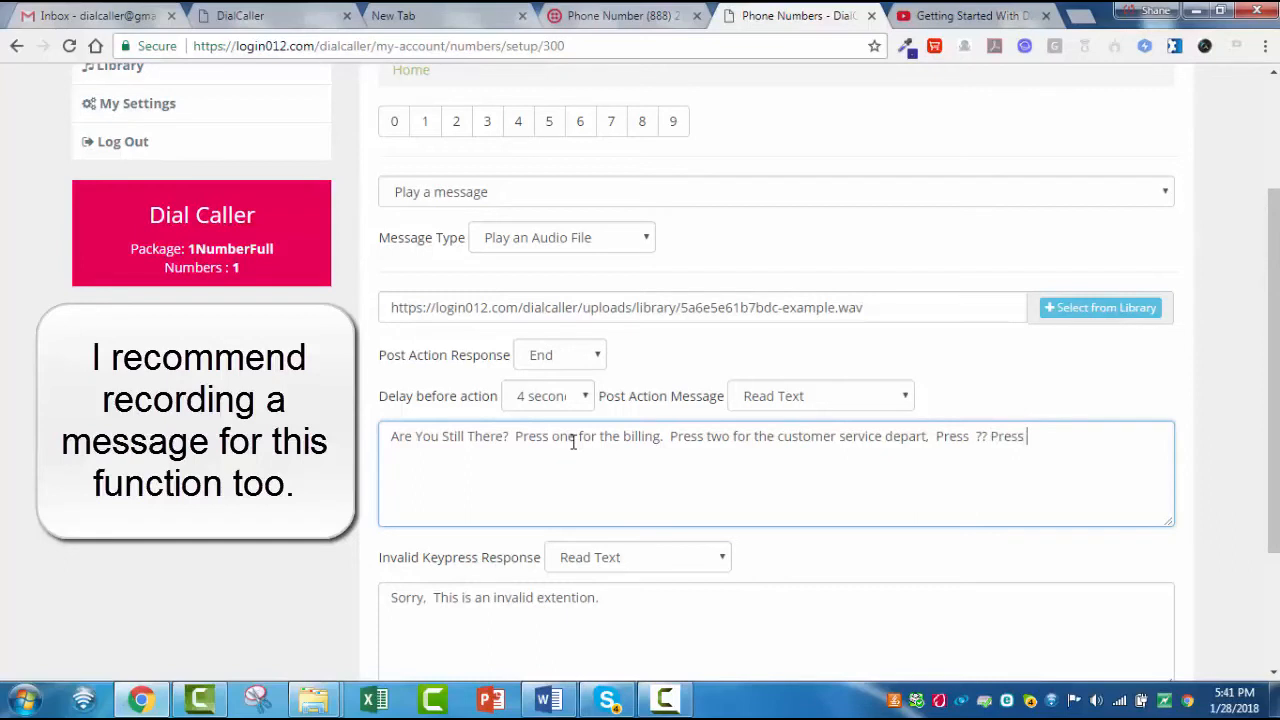
text( four for)
text( //)
key(BackSpace)
key(BackSpace)
text(??)
click(977, 436)
text(for)
- Correct "extention" to "extension" in the invalid keypress response and append the keypress instructions copied from the post action message
scroll(988, 460, down, 1)
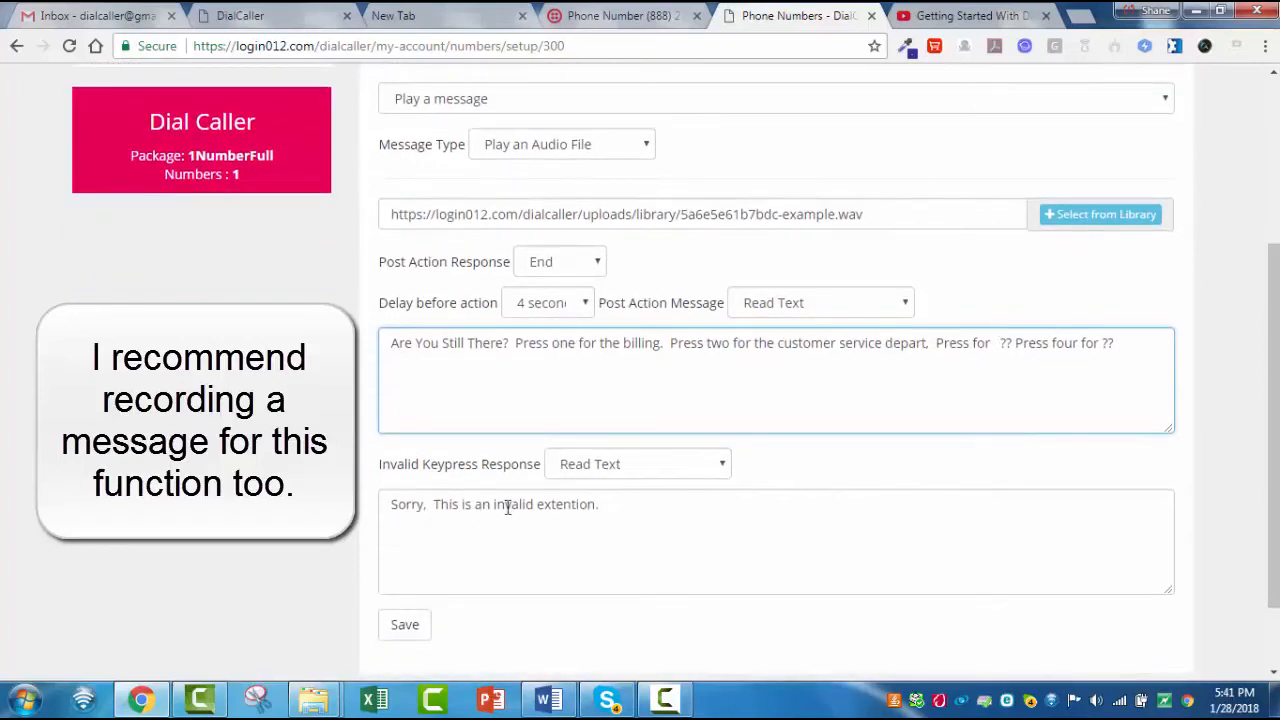
click(514, 342)
drag(615, 333, 1194, 343)
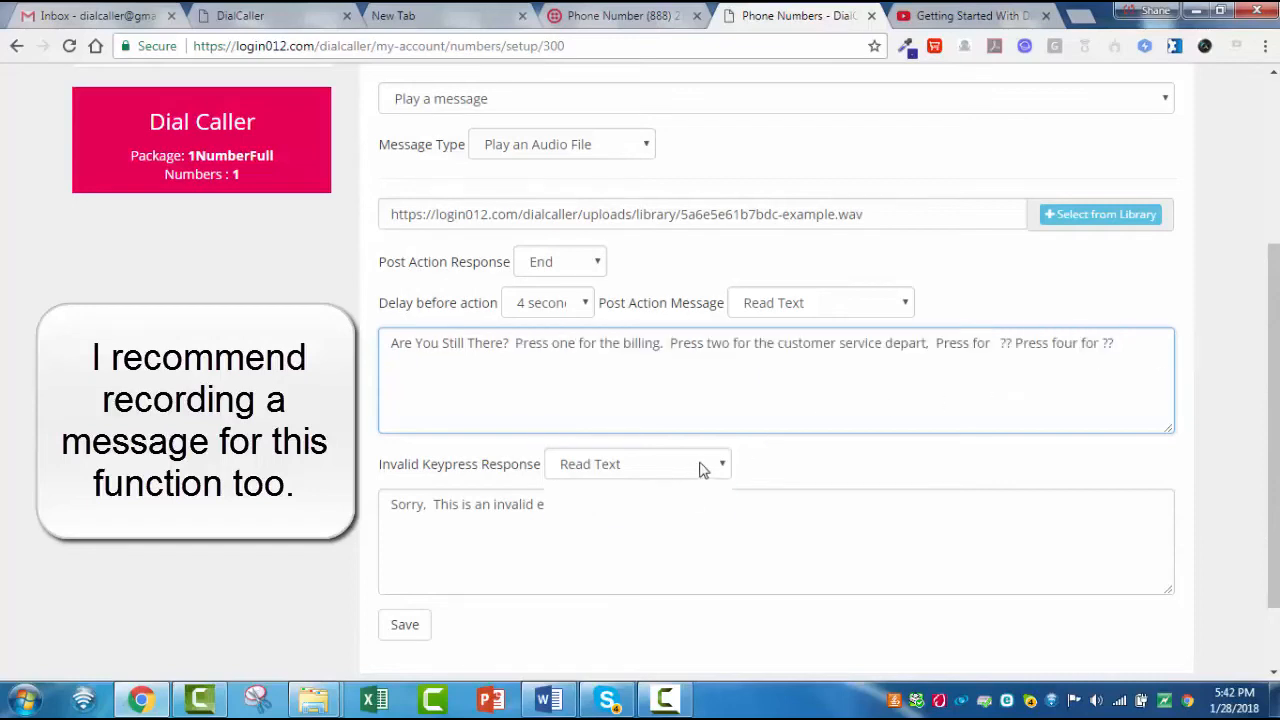
click(703, 466)
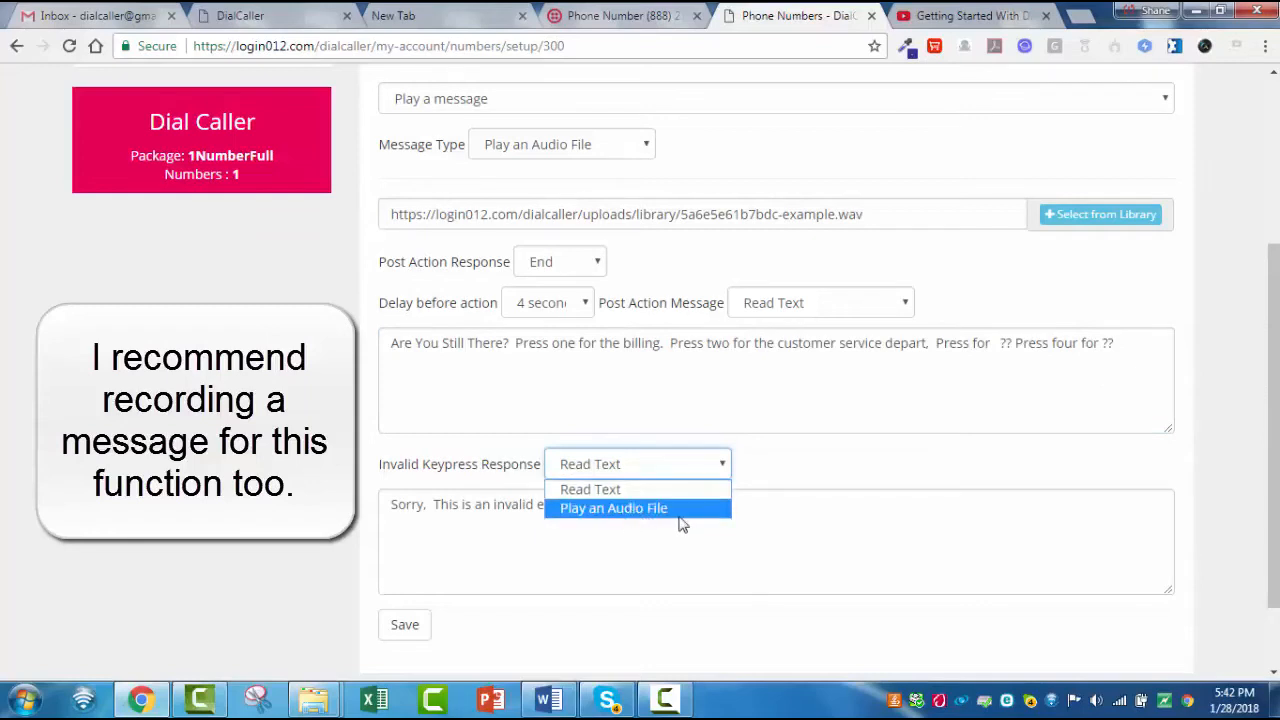
click(591, 532)
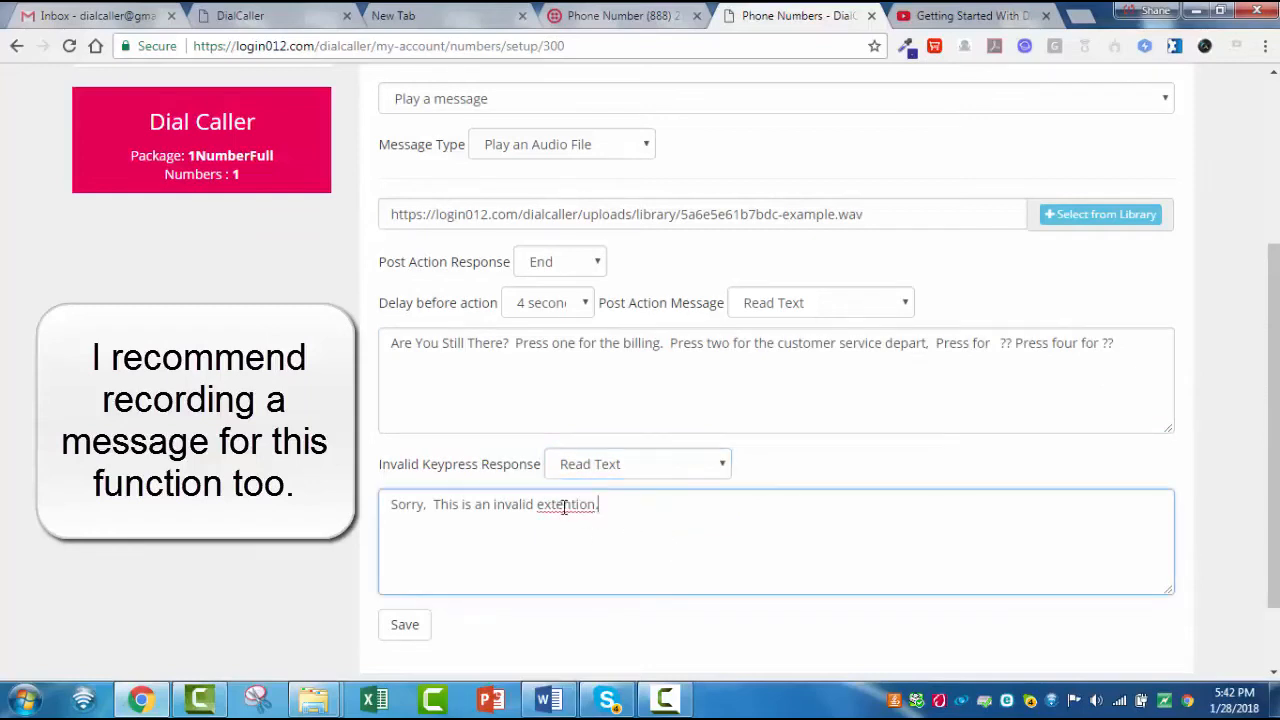
right_click(563, 505)
click(641, 238)
text(Press one for the billing.  Press two for the customer service depart,  Press for   ?? Press four for ??)
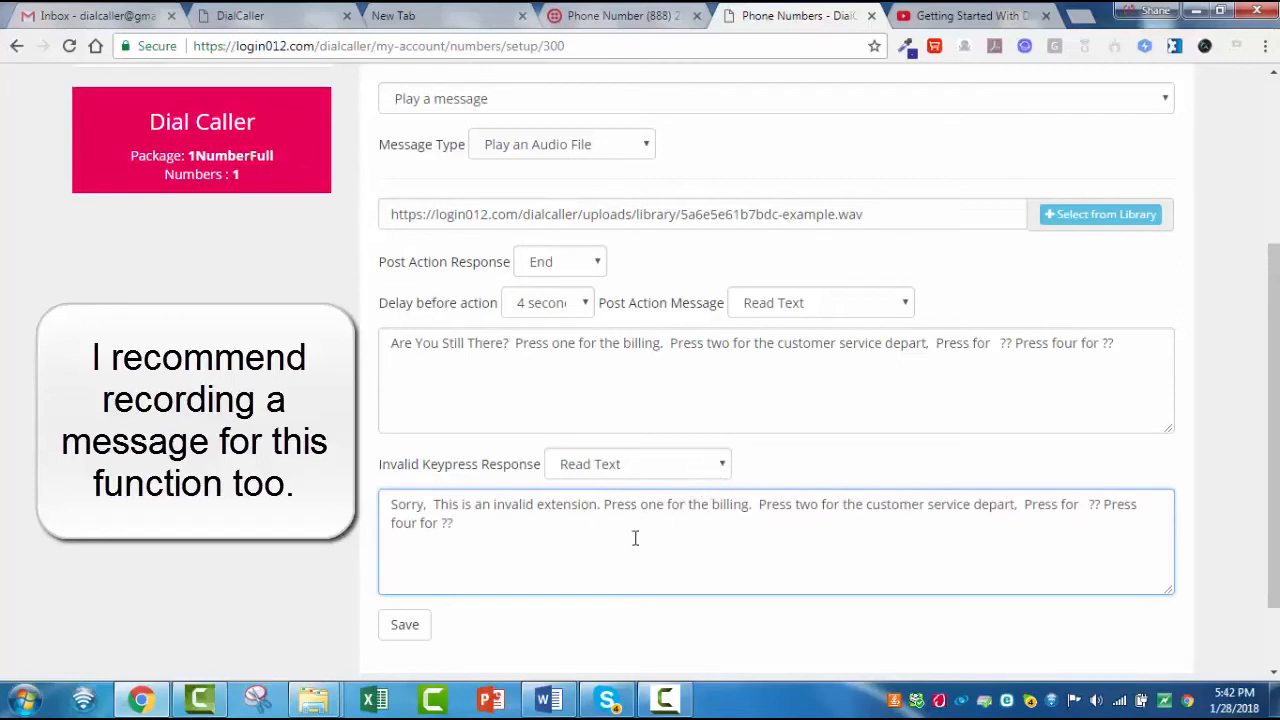
- Switch the Home level's post action message and invalid keypress response to Play an Audio File
scroll(716, 480, up, 2)
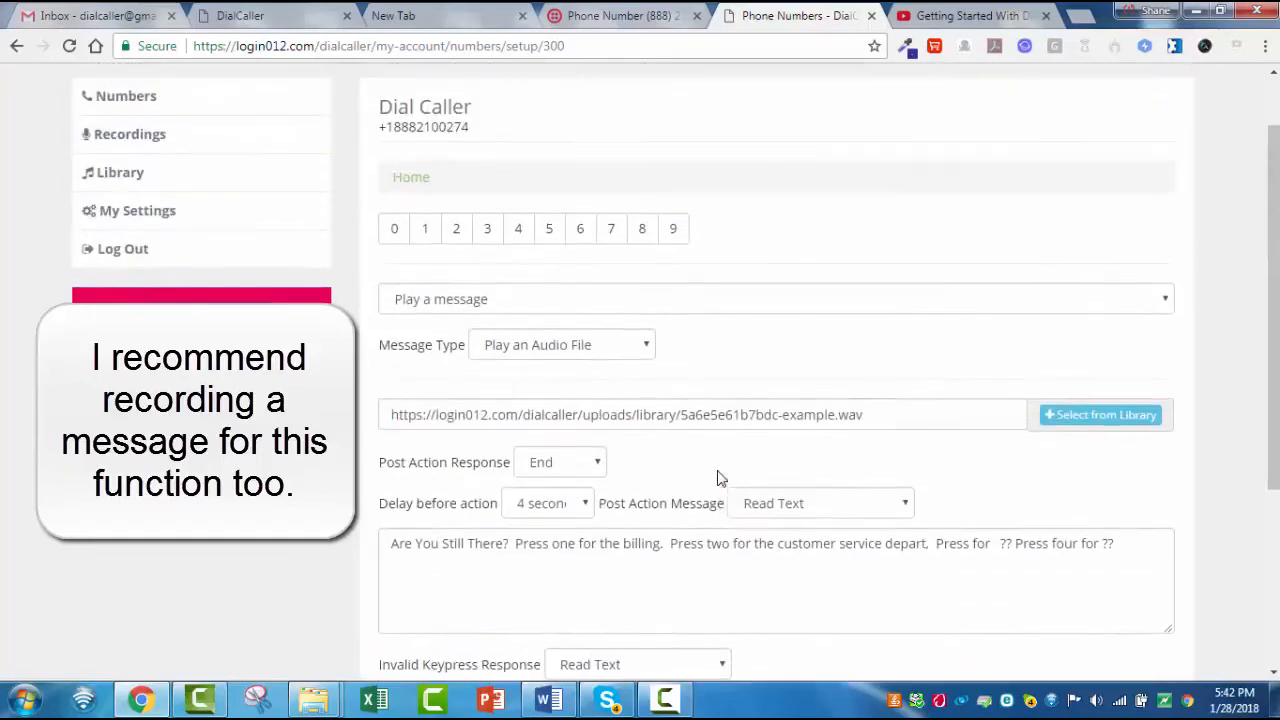
scroll(717, 477, up, 1)
scroll(771, 394, down, 3)
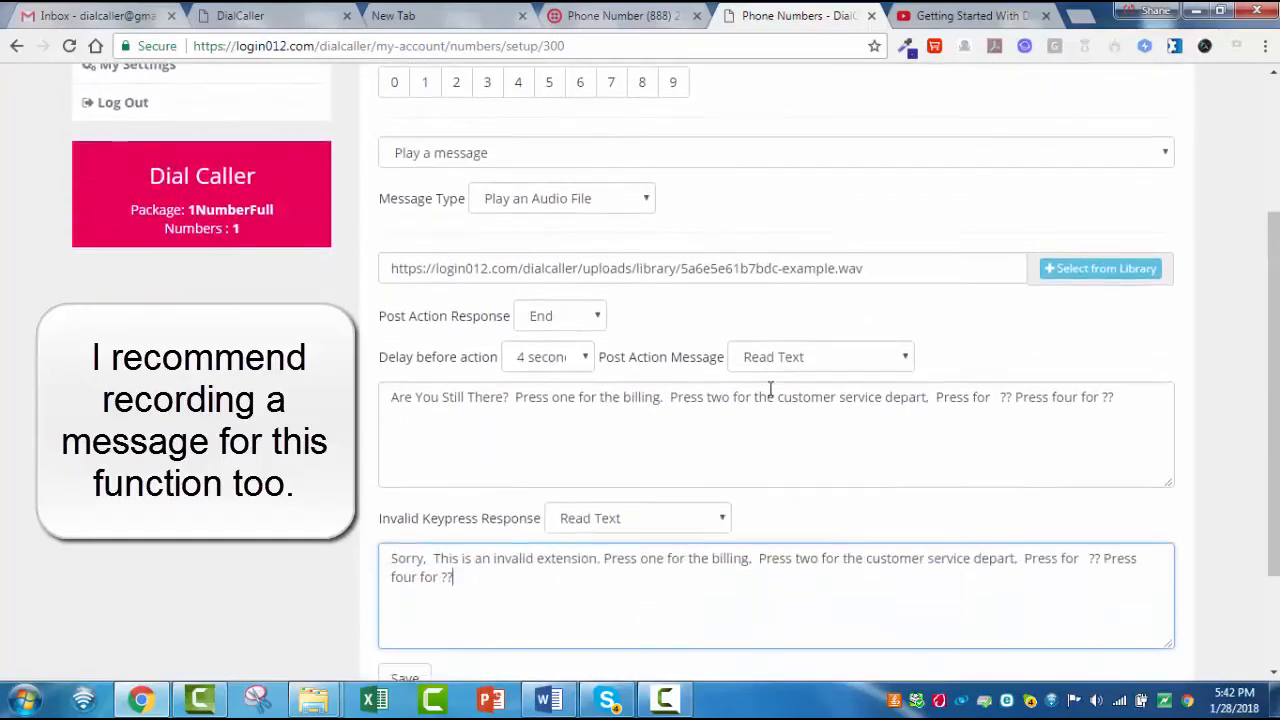
scroll(770, 390, down, 2)
scroll(770, 390, up, 2)
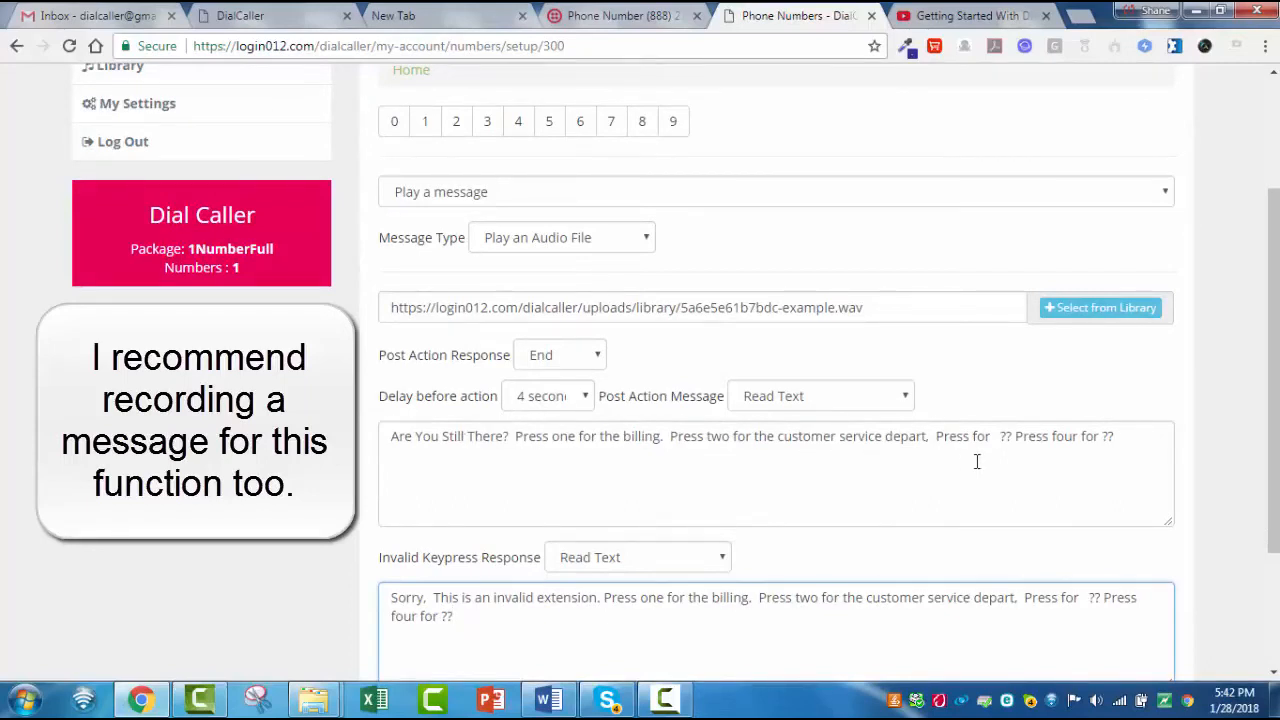
click(906, 398)
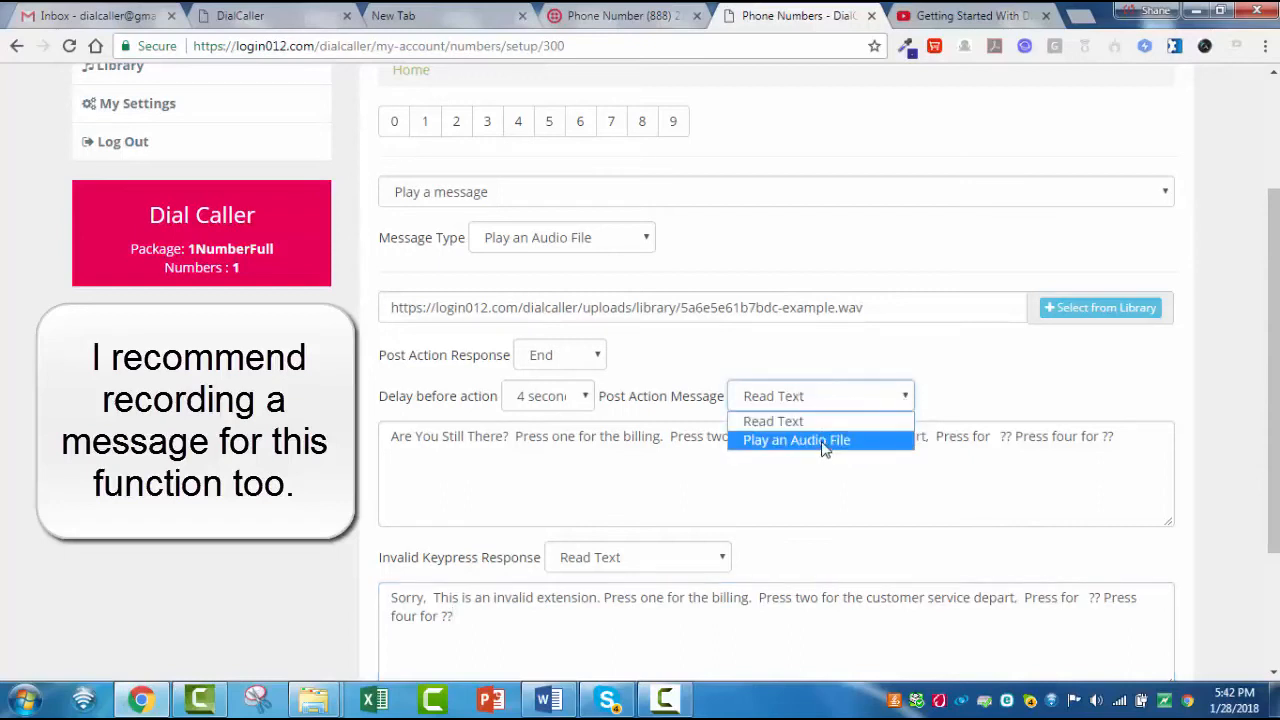
click(824, 443)
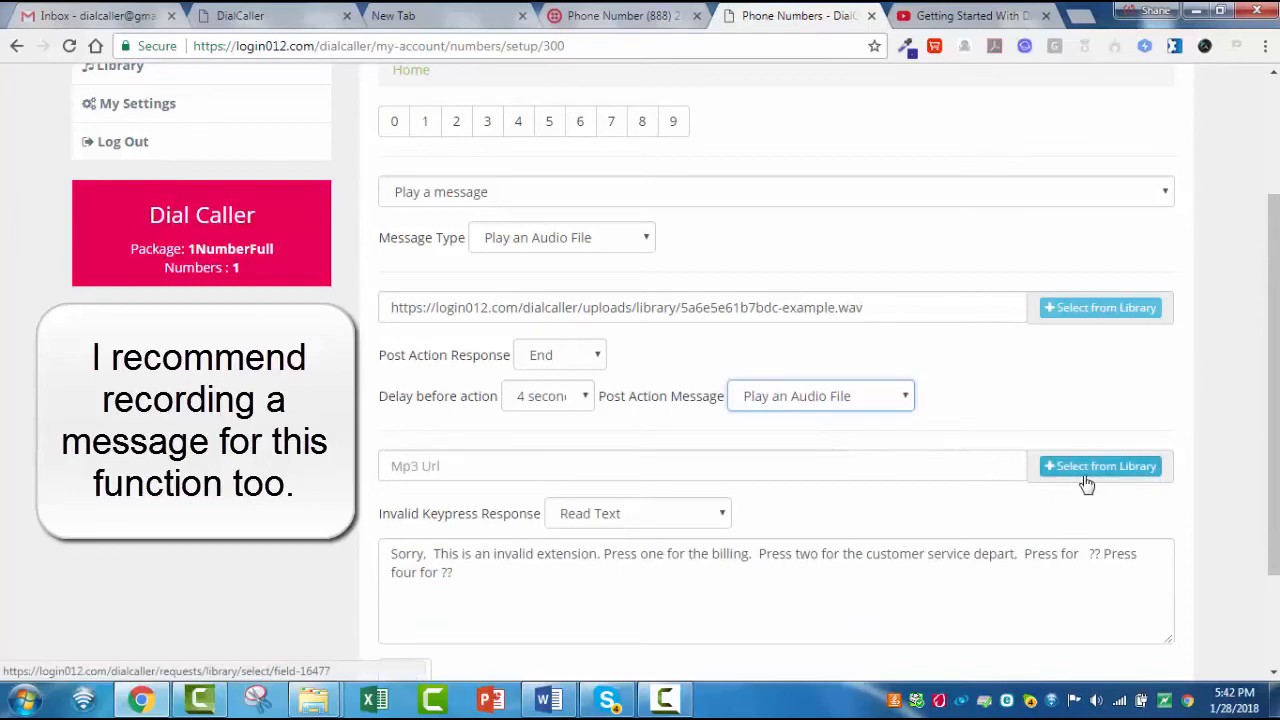
scroll(800, 477, down, 3)
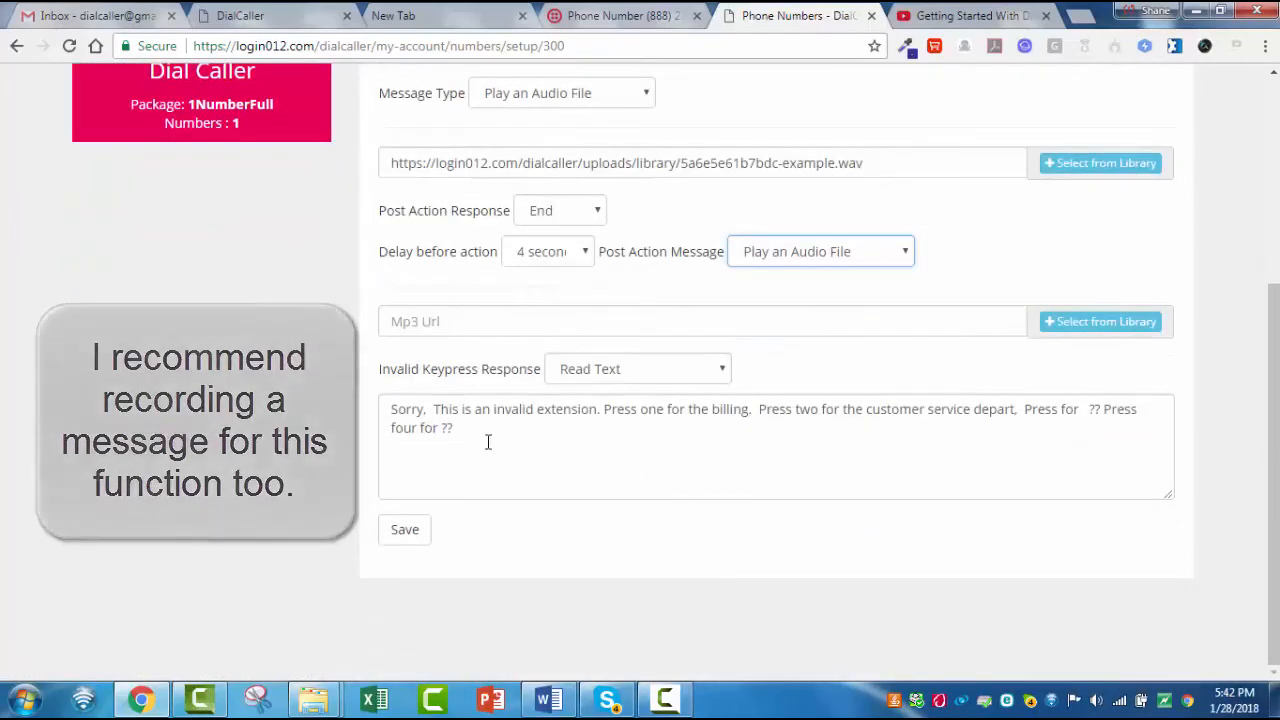
click(709, 374)
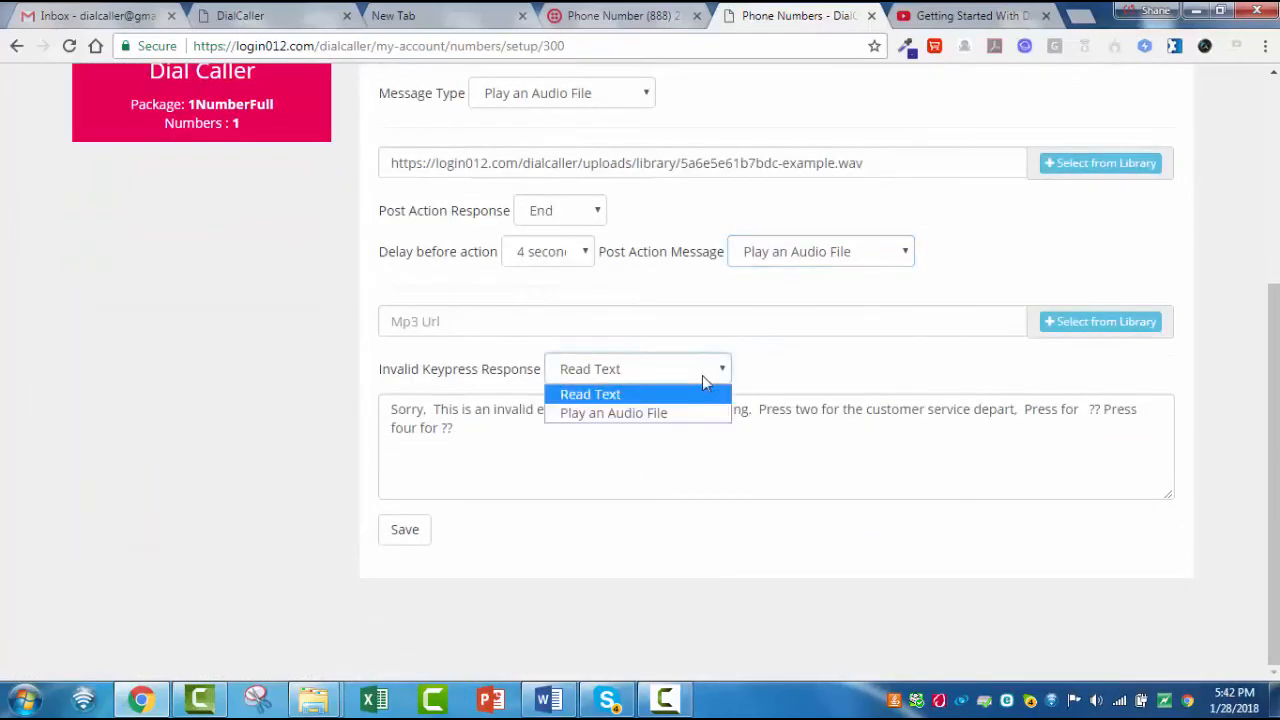
click(682, 414)
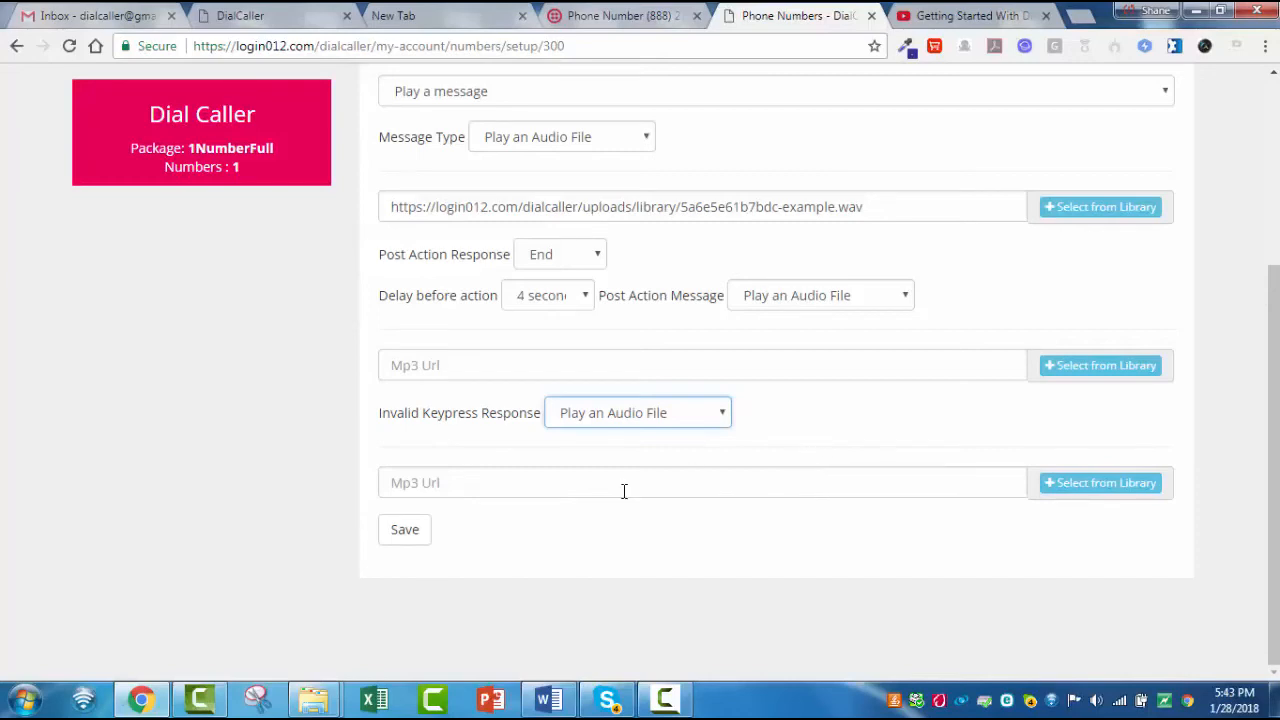
- Set the invalid keypress response and post action message back to Read Text and save the Home settings
click(714, 411)
click(590, 437)
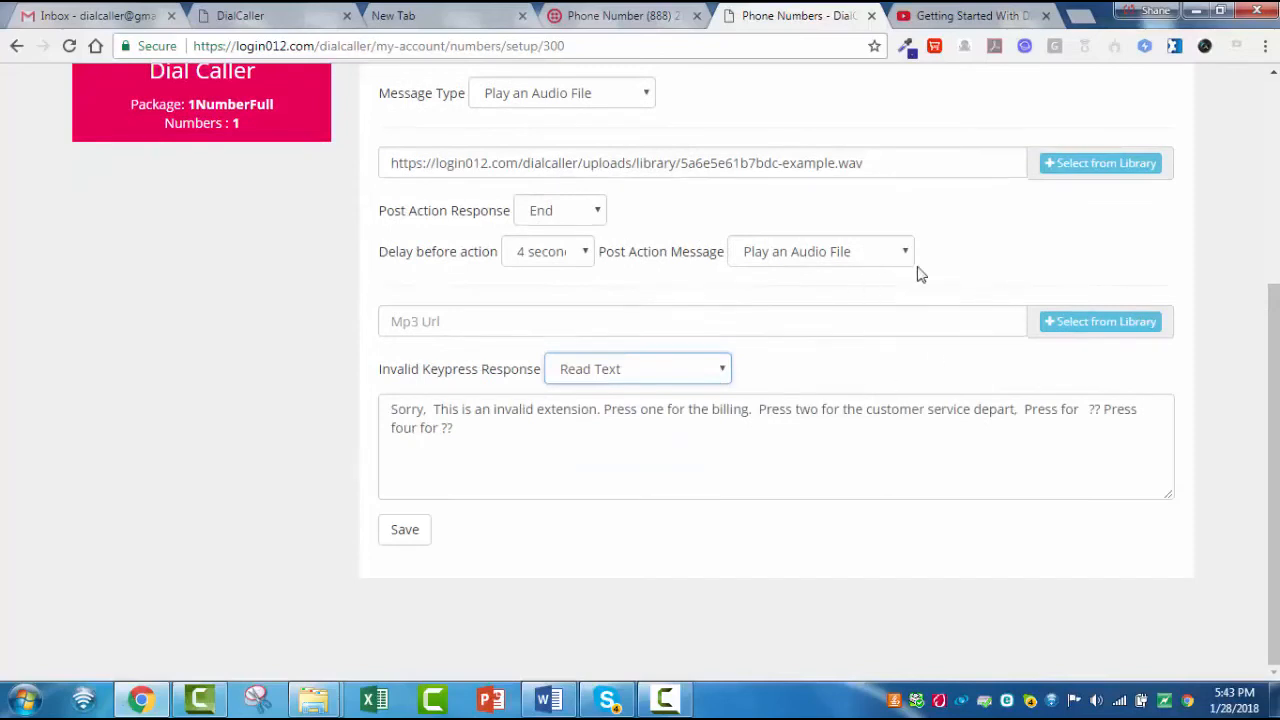
click(897, 254)
click(866, 276)
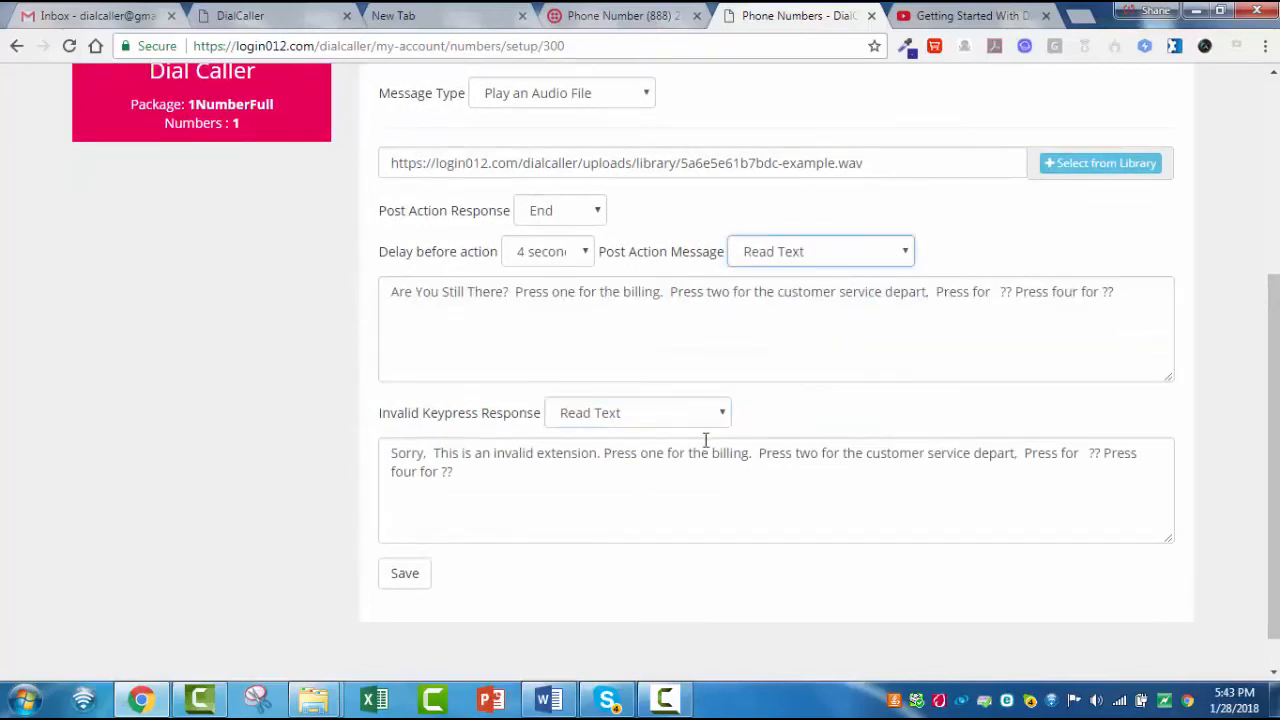
click(404, 578)
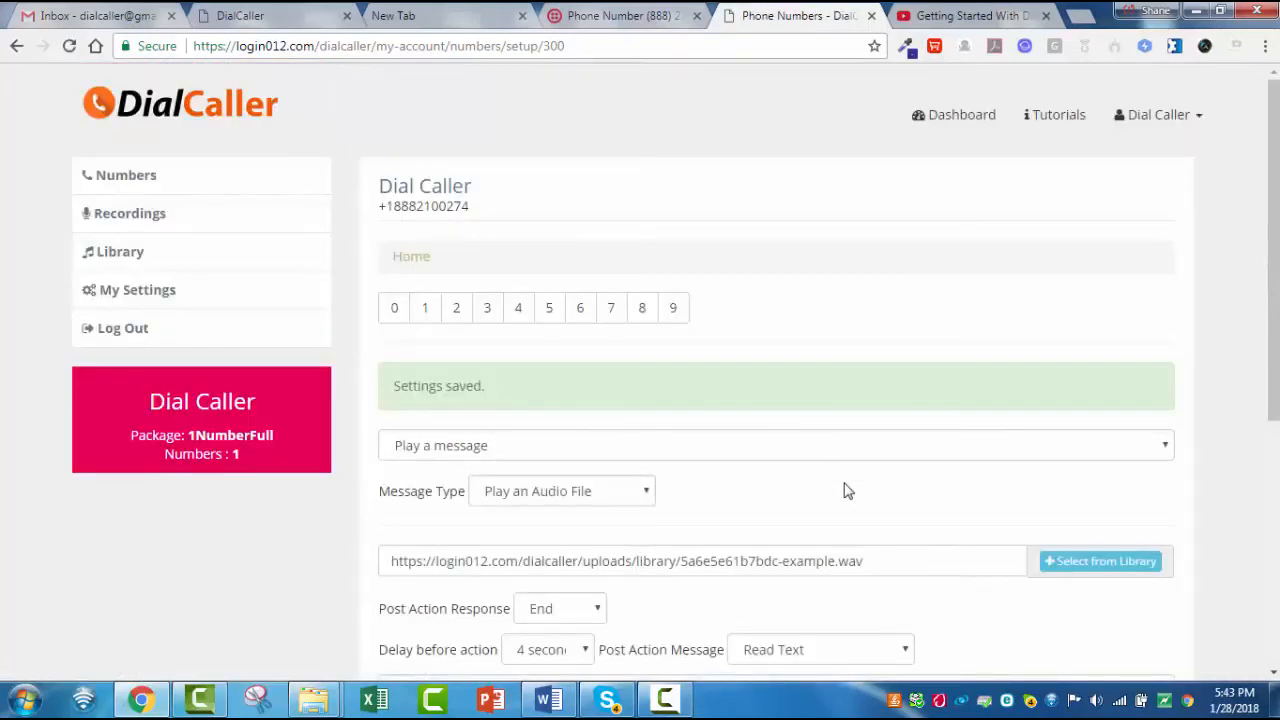
- Open the setup of keypress 1 and set its action to Forward to a number
scroll(843, 490, down, 1)
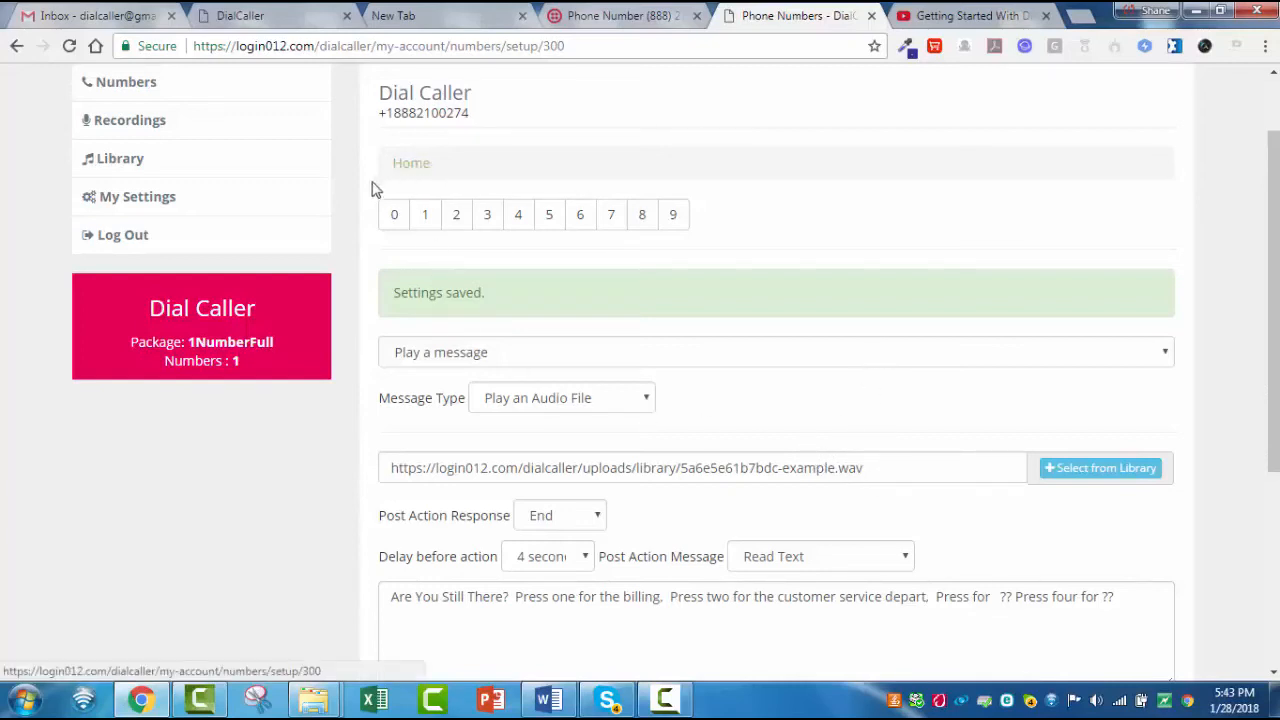
click(426, 216)
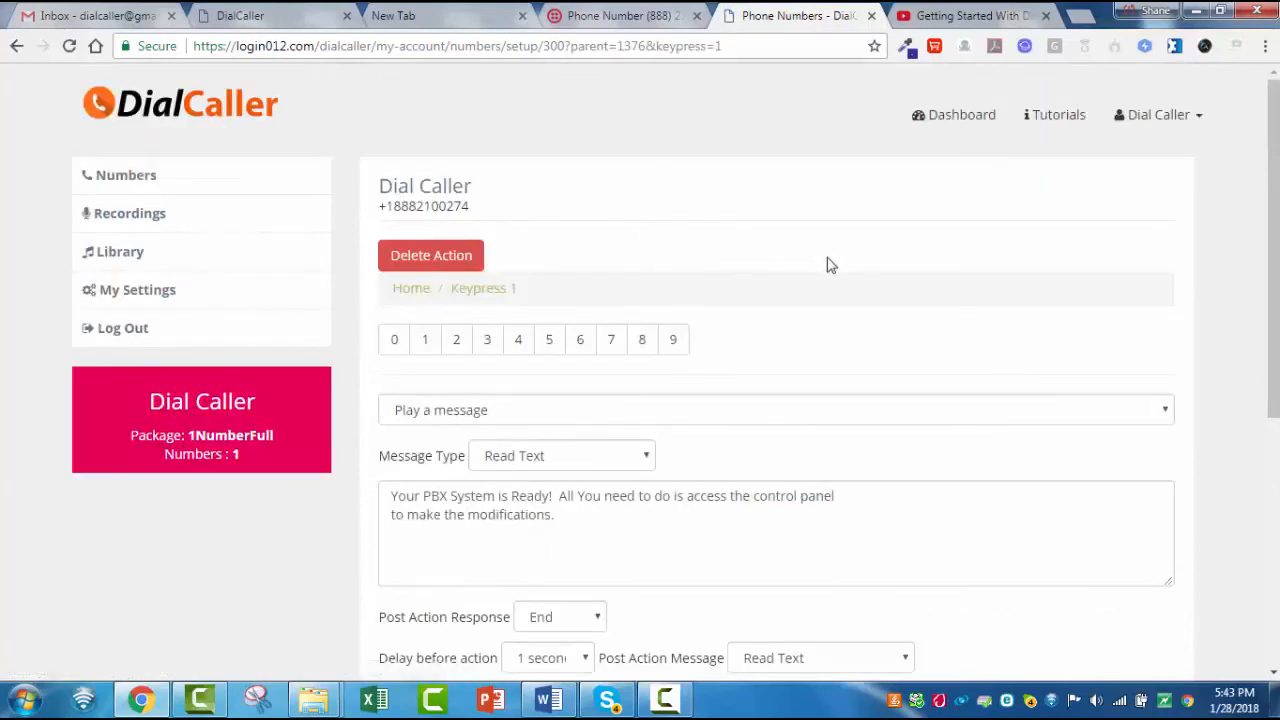
scroll(929, 331, down, 1)
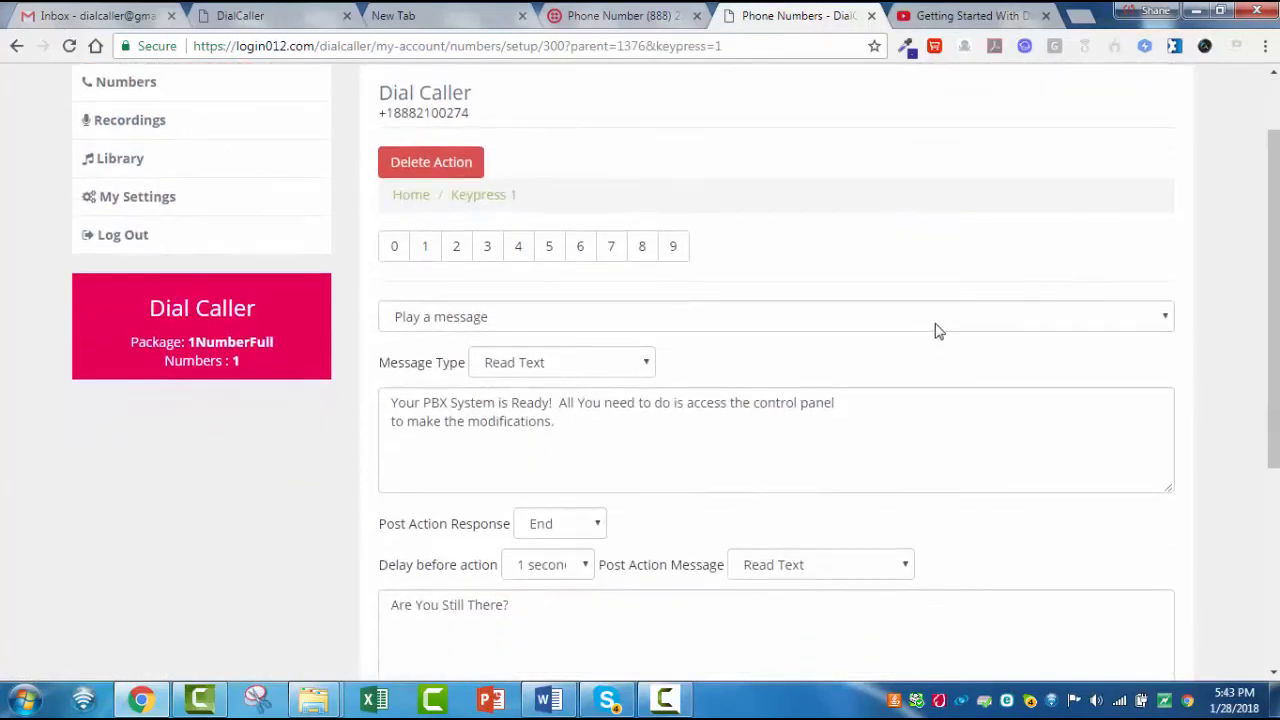
click(1162, 320)
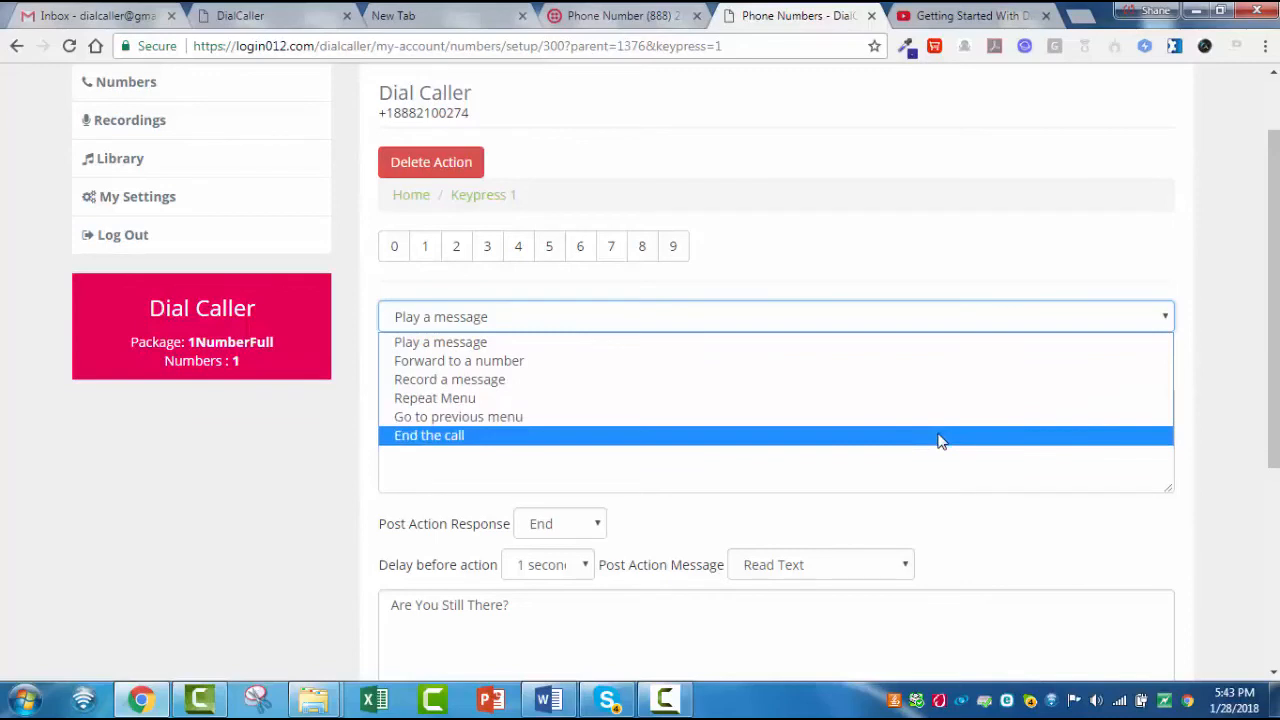
click(714, 363)
- Add two forwarding phone numbers to keypress 1
click(557, 364)
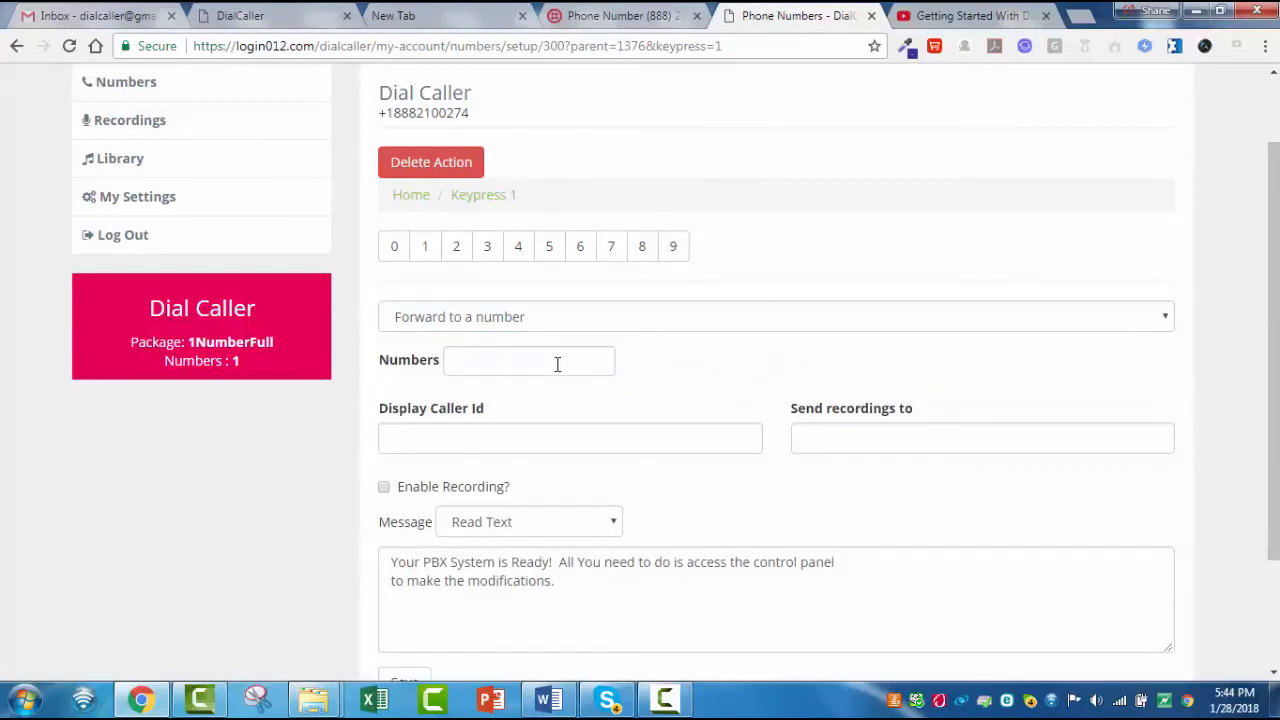
click(555, 360)
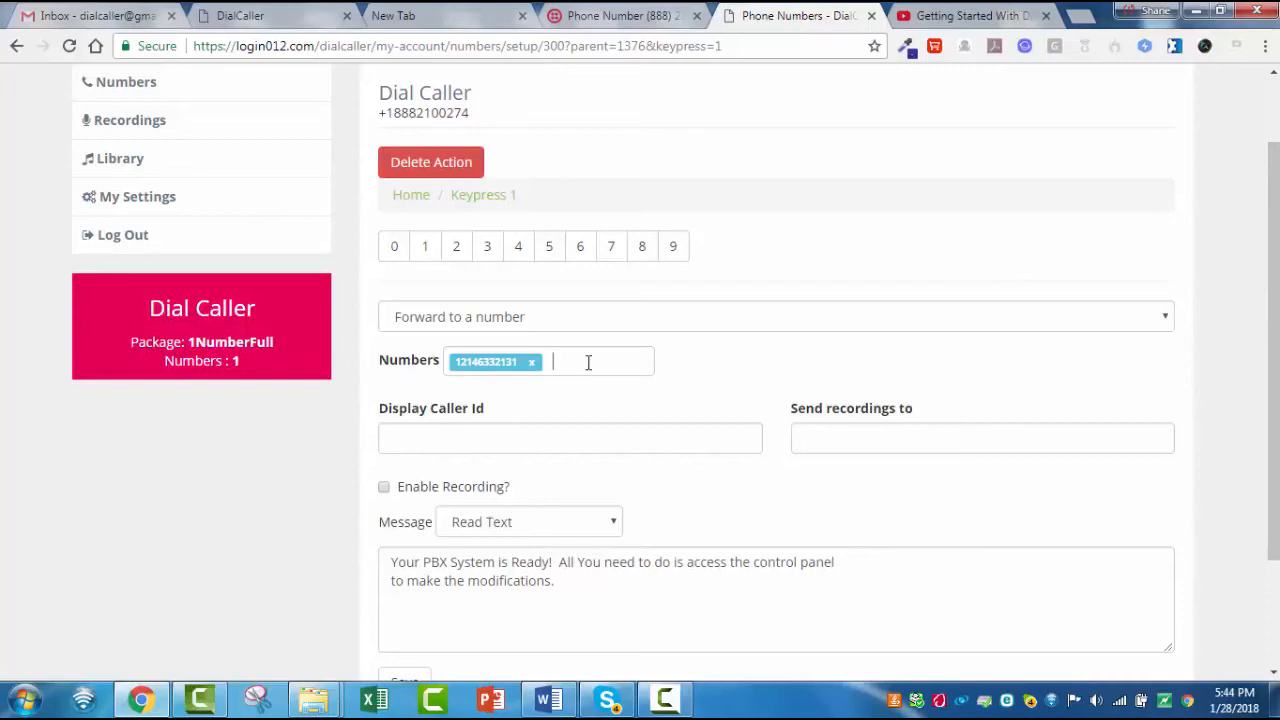
key(Return)
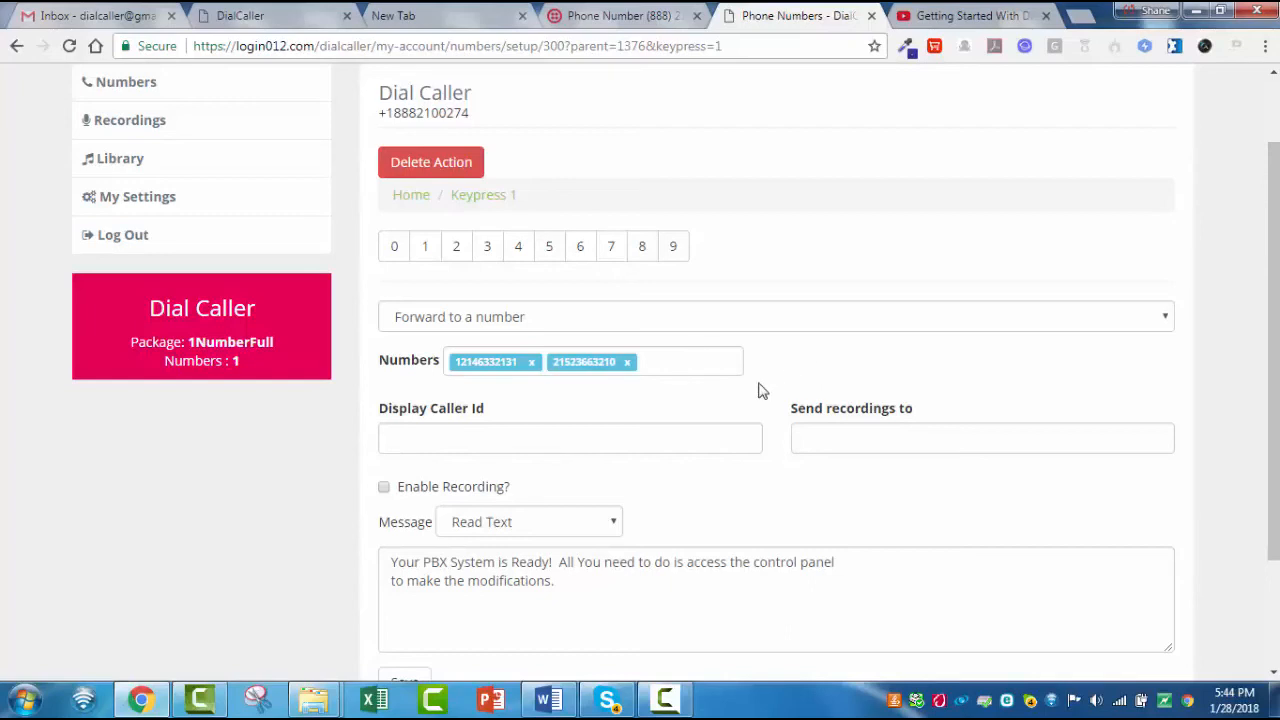
- Enter a caller ID number to display for keypress 1's forwarded calls
click(622, 443)
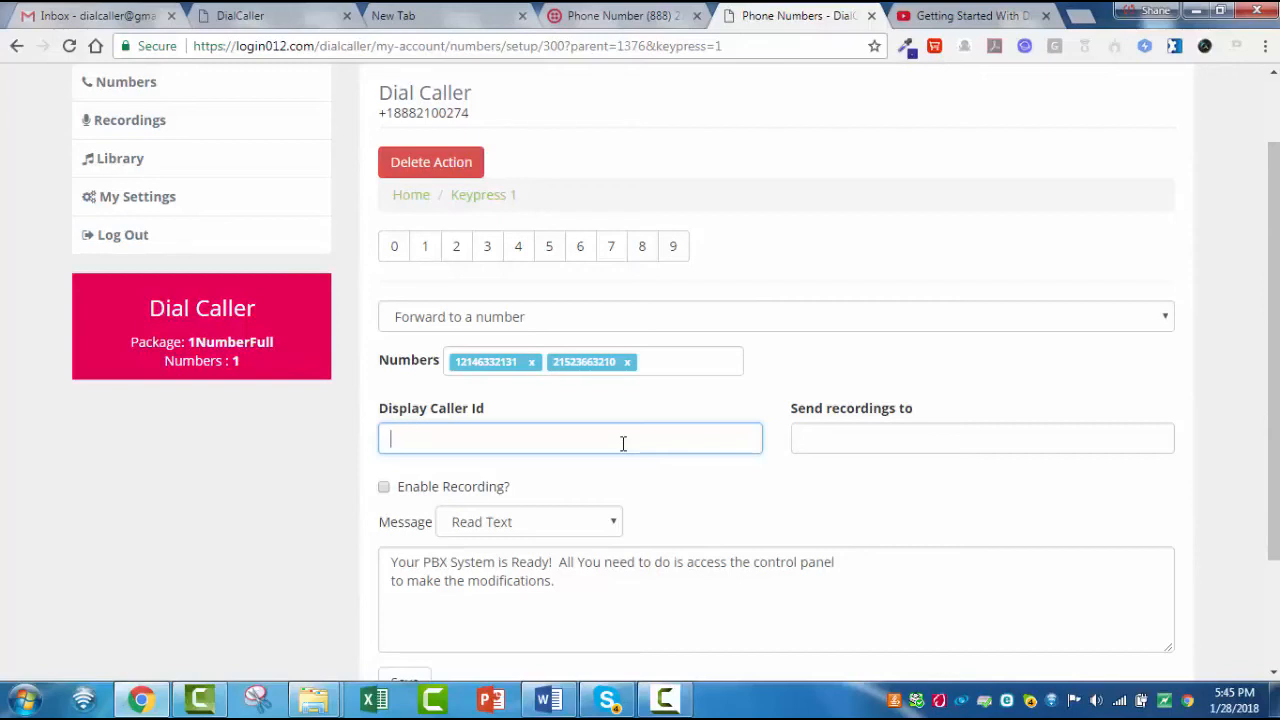
text(222222222222)
- Enter the e-mail address that receives keypress 1's recordings and enable call recording
click(881, 444)
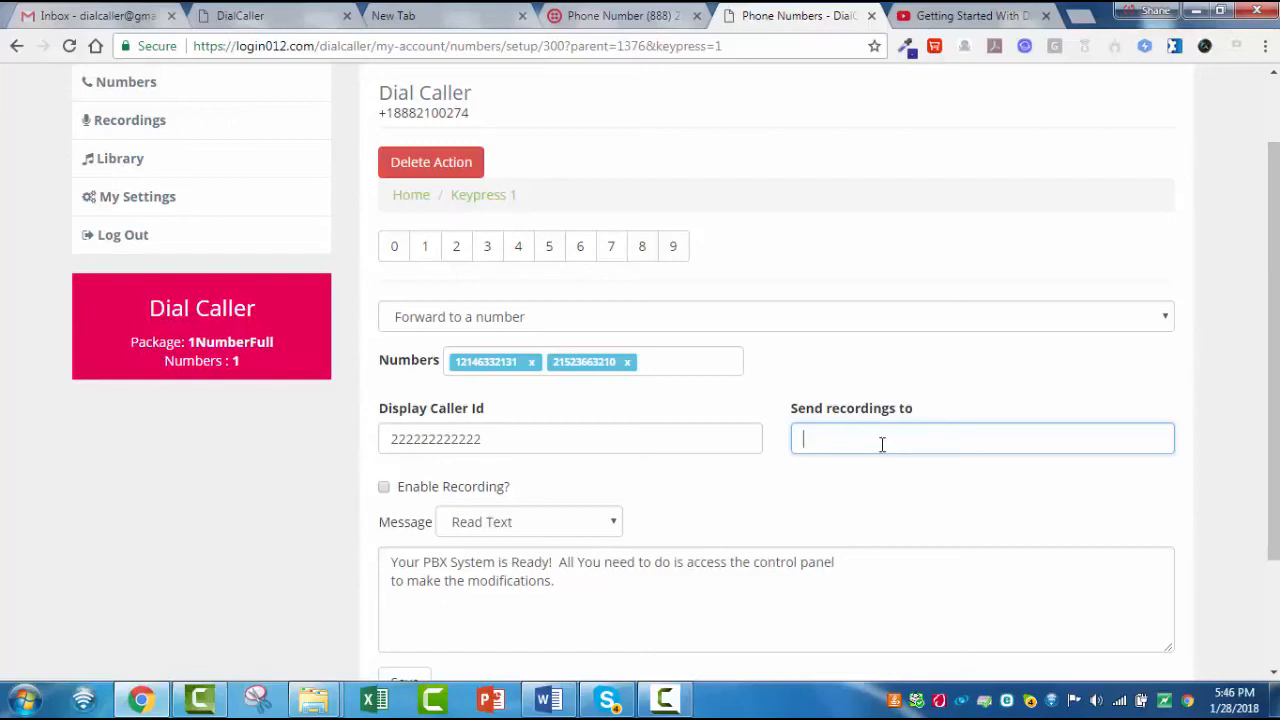
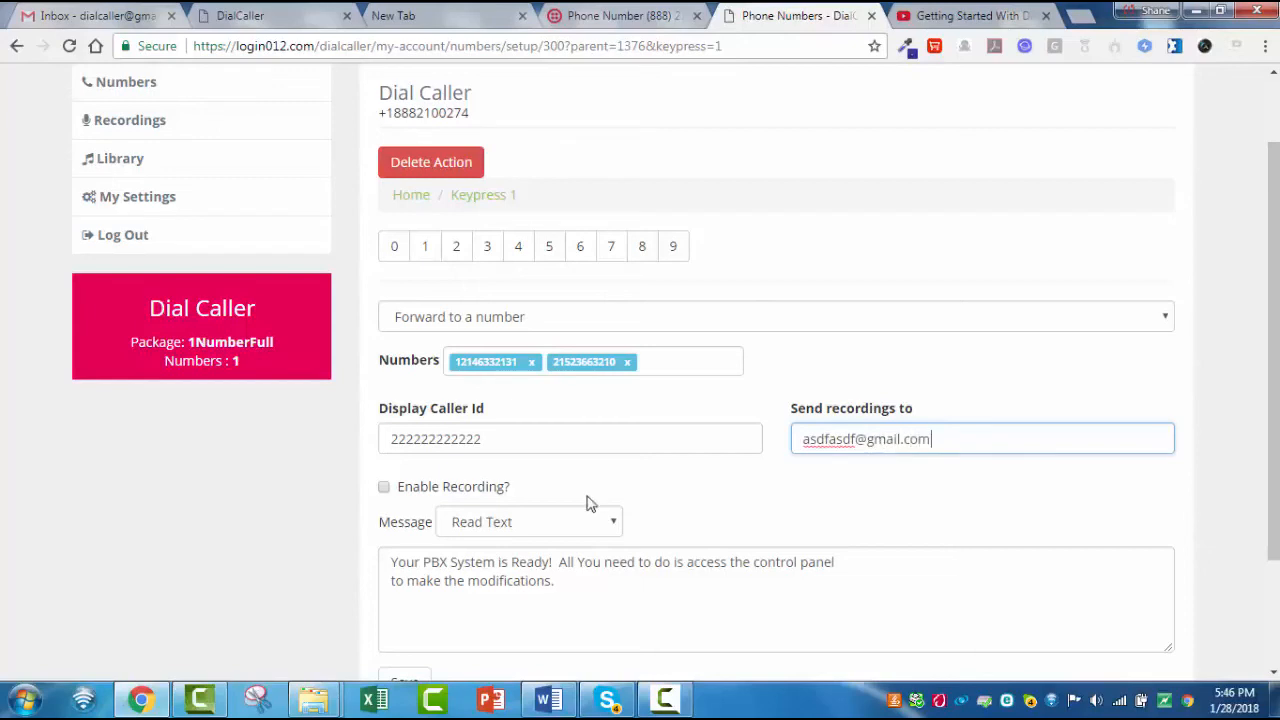
click(384, 487)
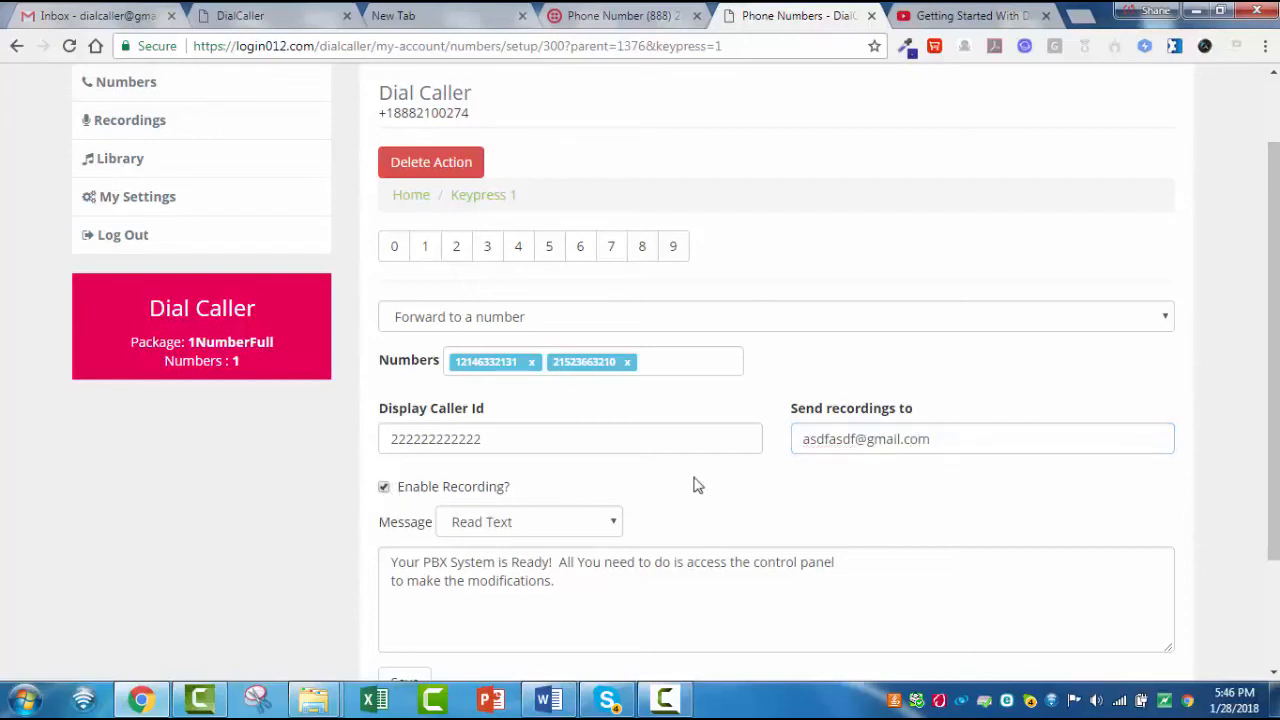
- Set keypress 1's message to play the "billing" audio file from the library and save the settings
scroll(815, 470, down, 1)
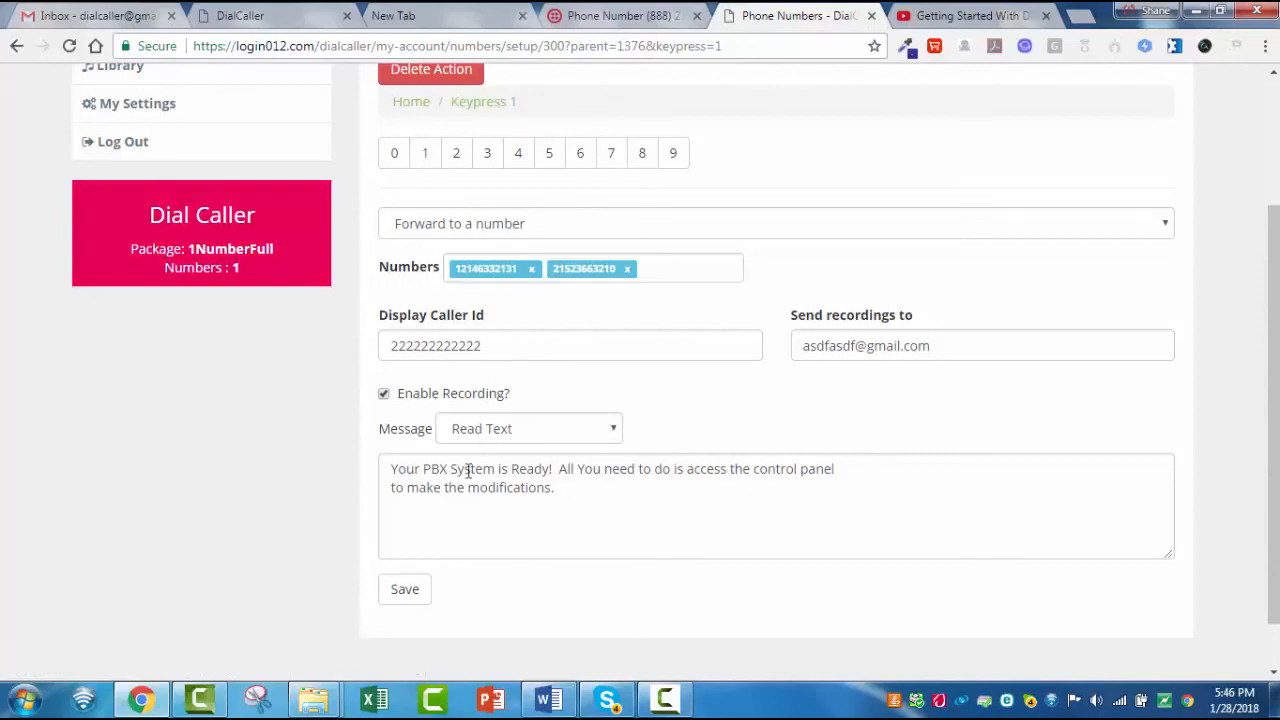
click(612, 429)
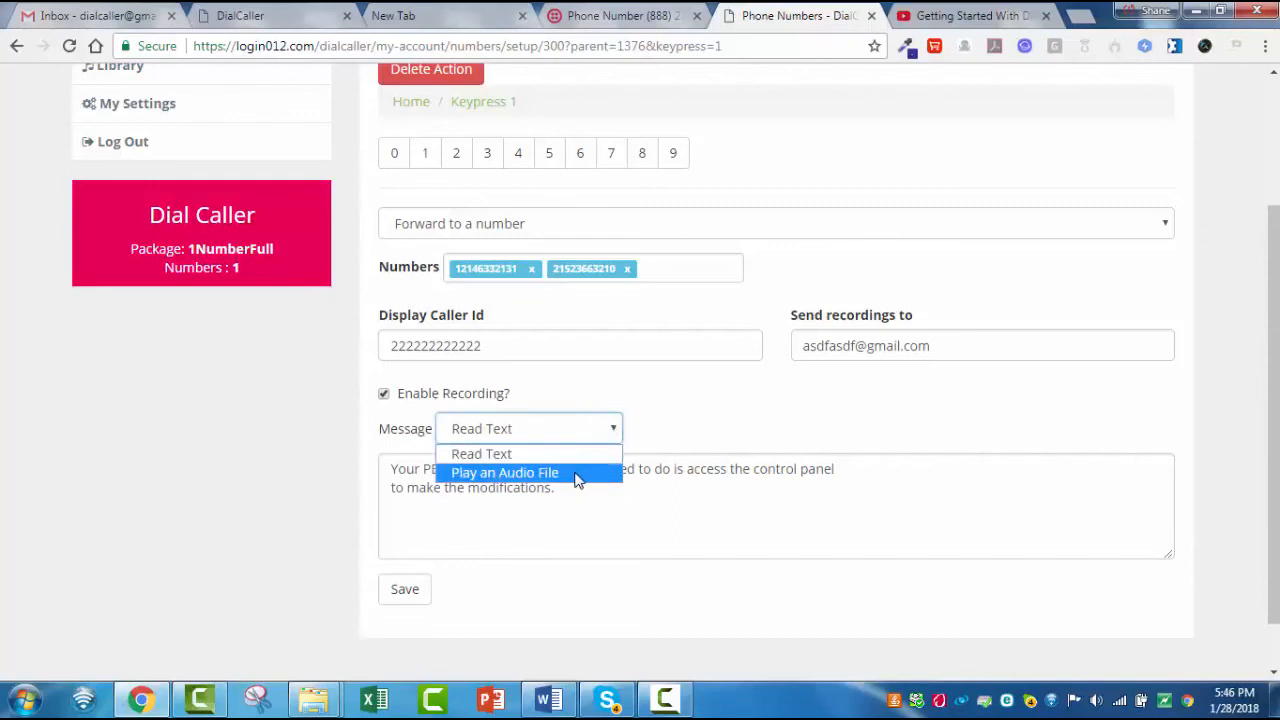
click(577, 473)
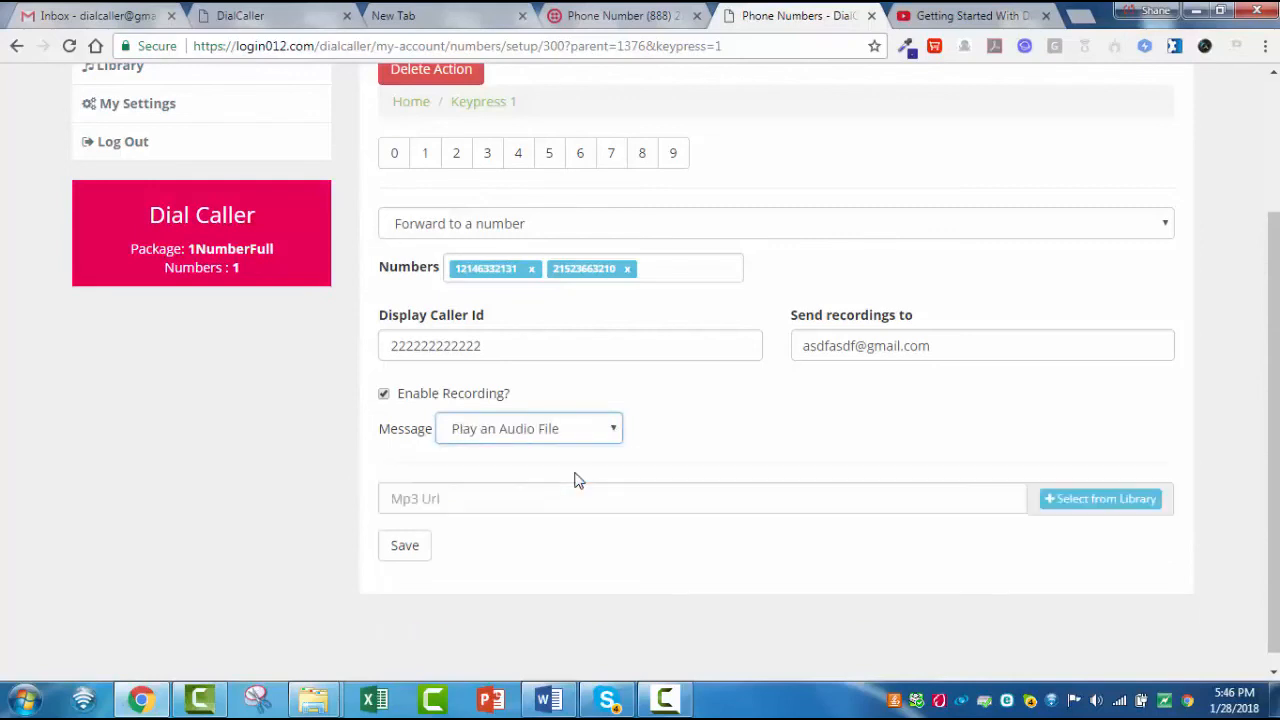
click(1148, 500)
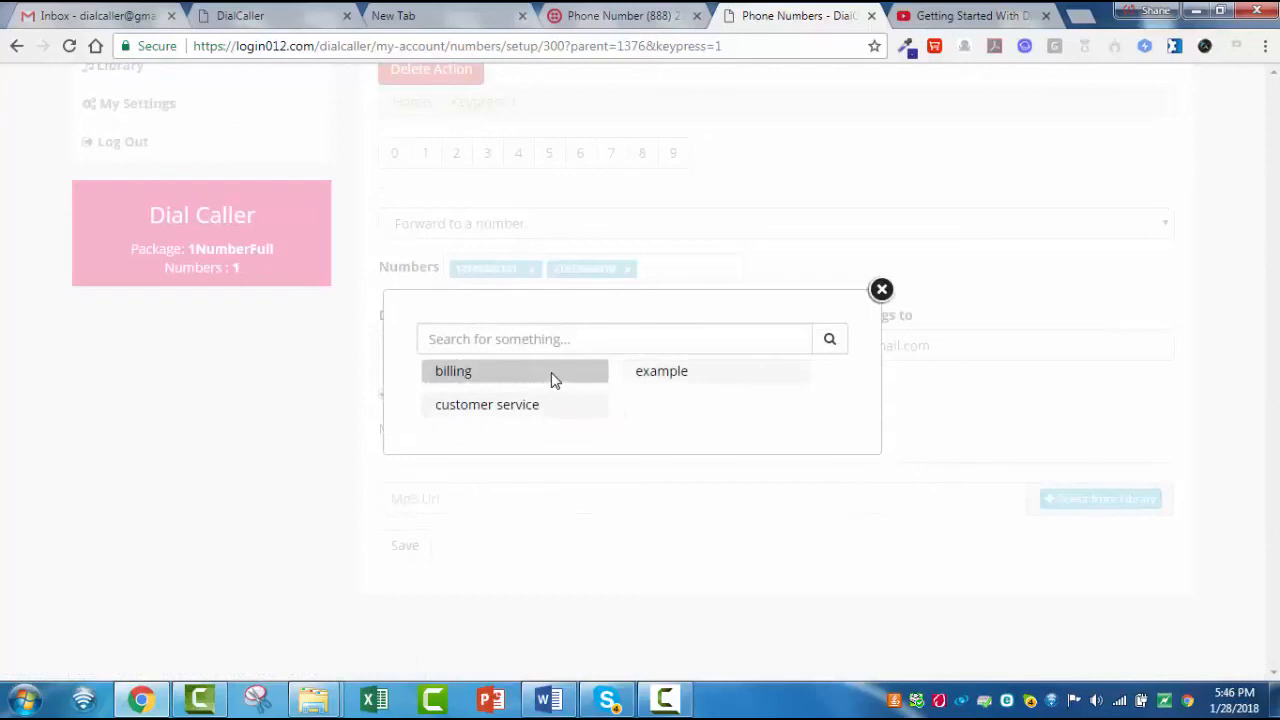
click(457, 378)
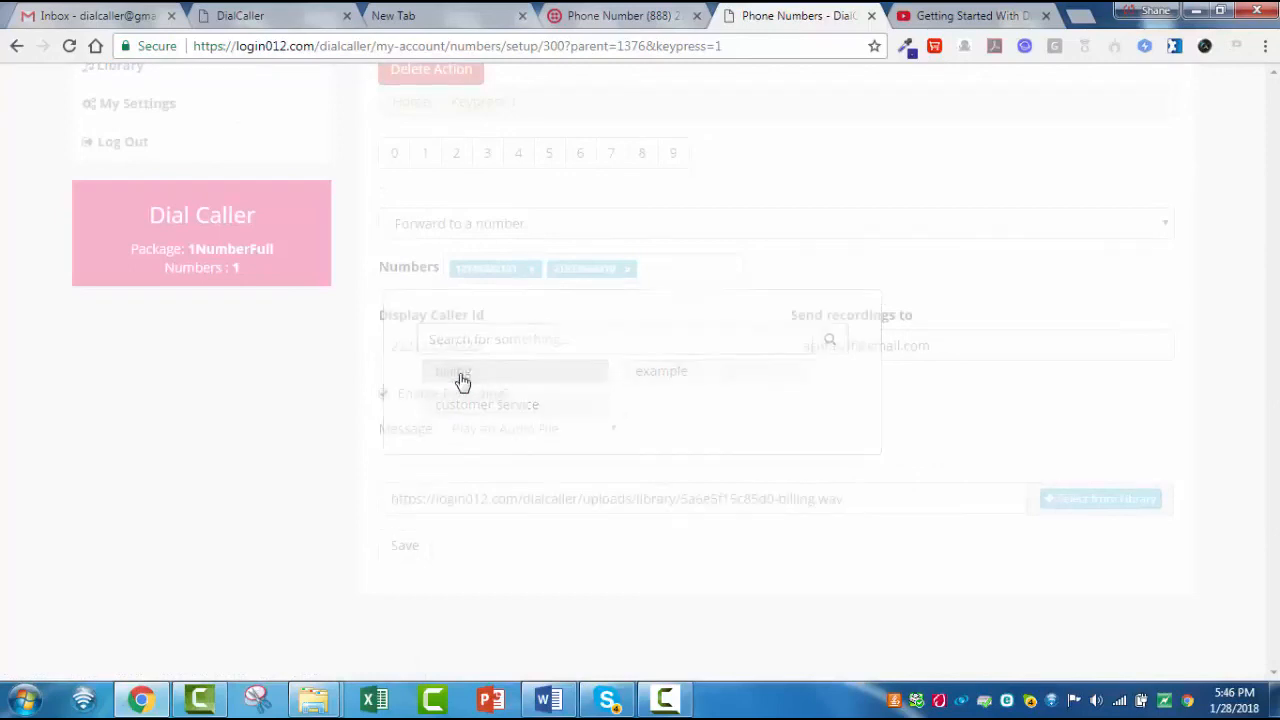
click(410, 550)
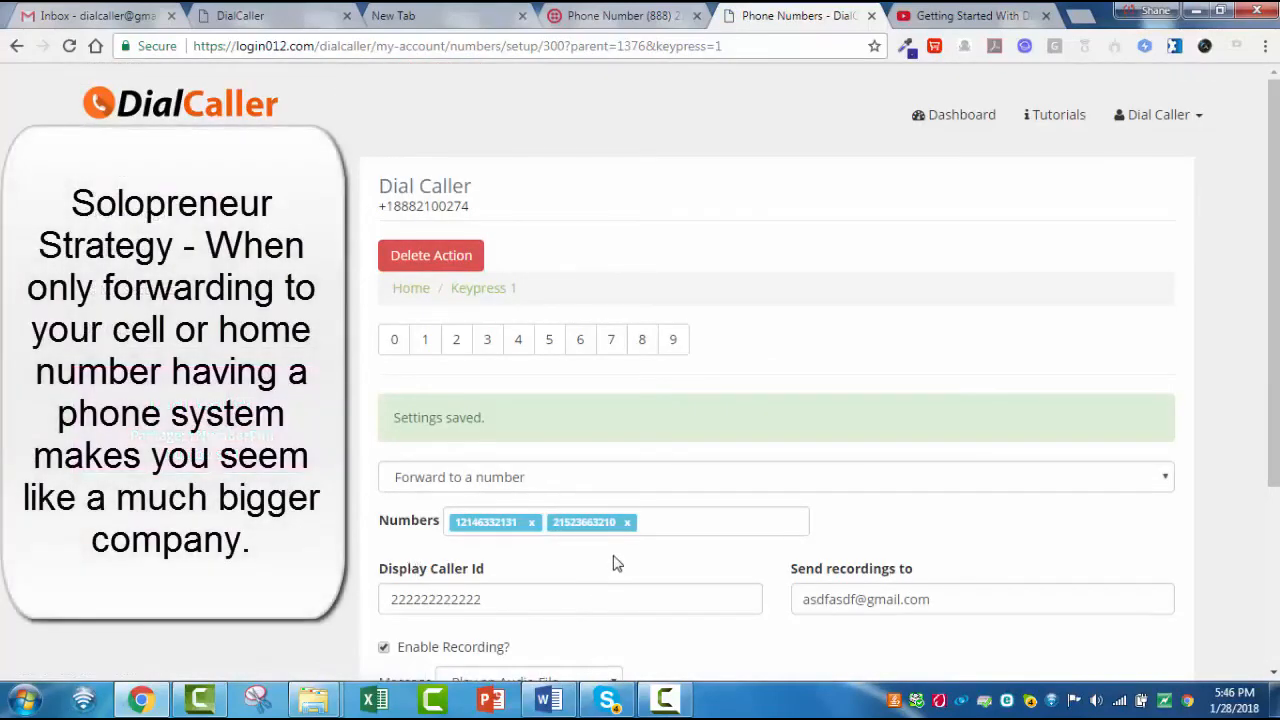
- Return to the Home level, open keypress 2 and set its action to Forward to a number
click(400, 292)
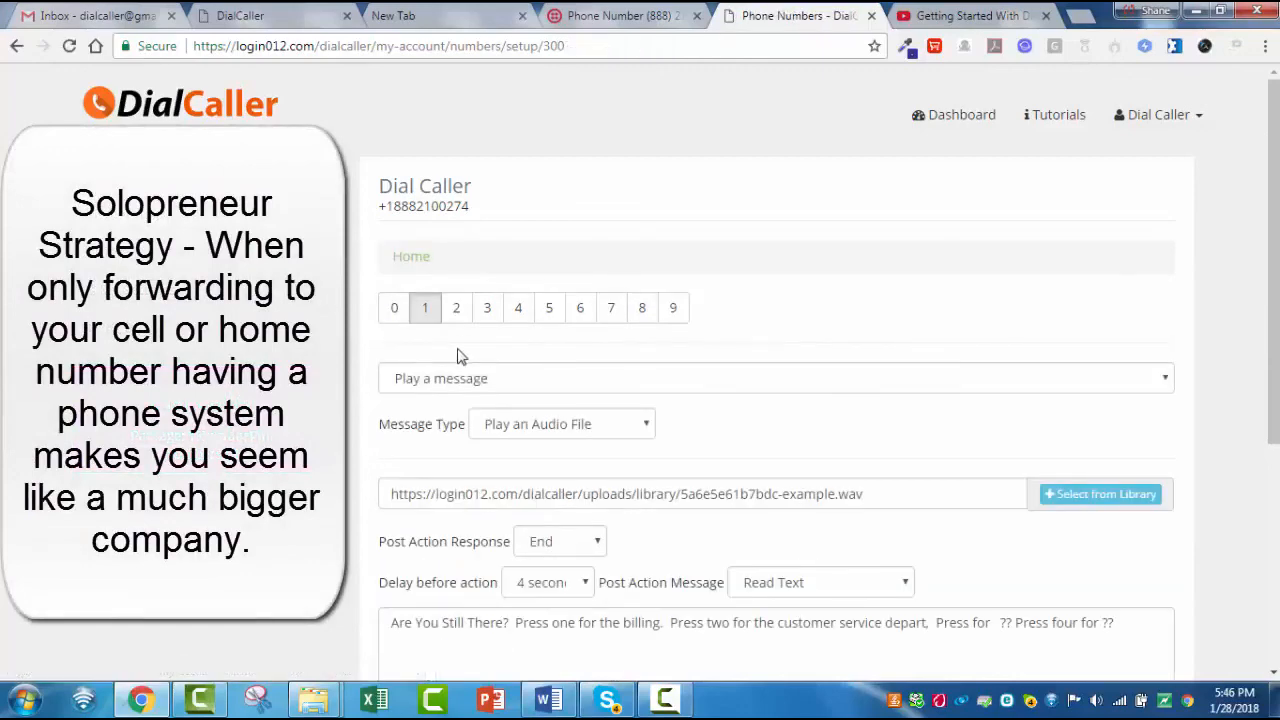
click(462, 320)
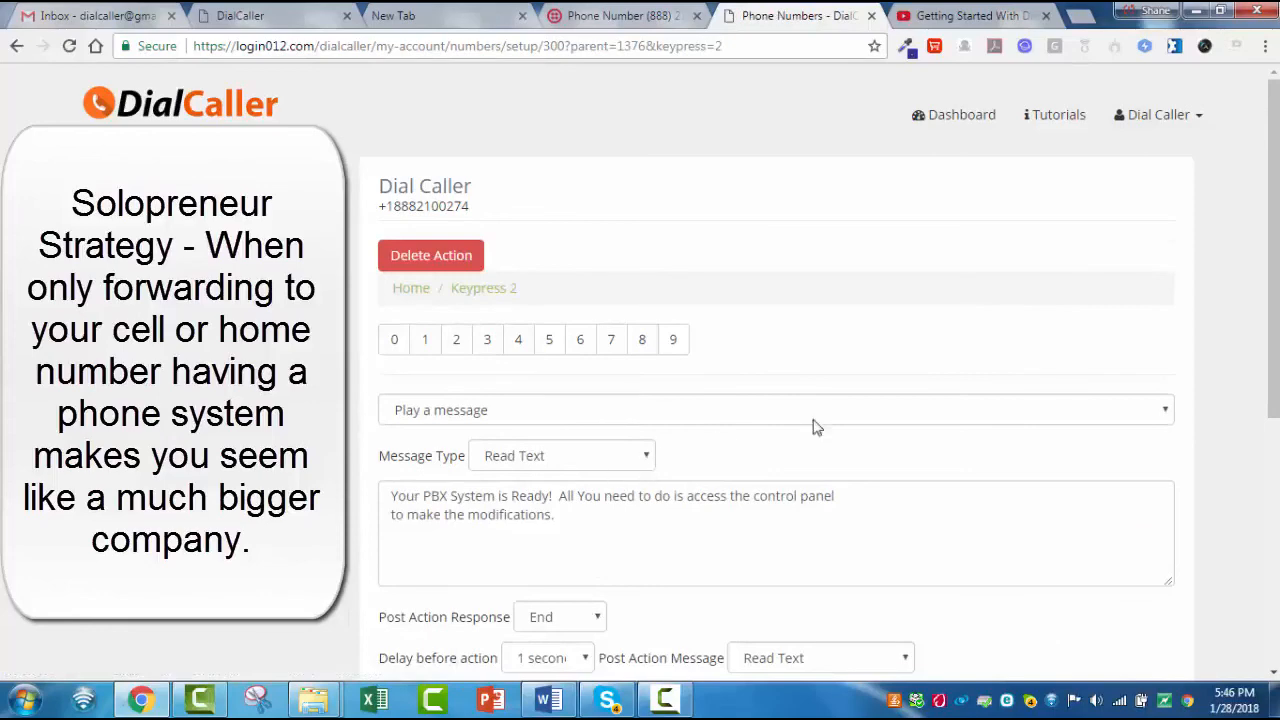
click(1157, 412)
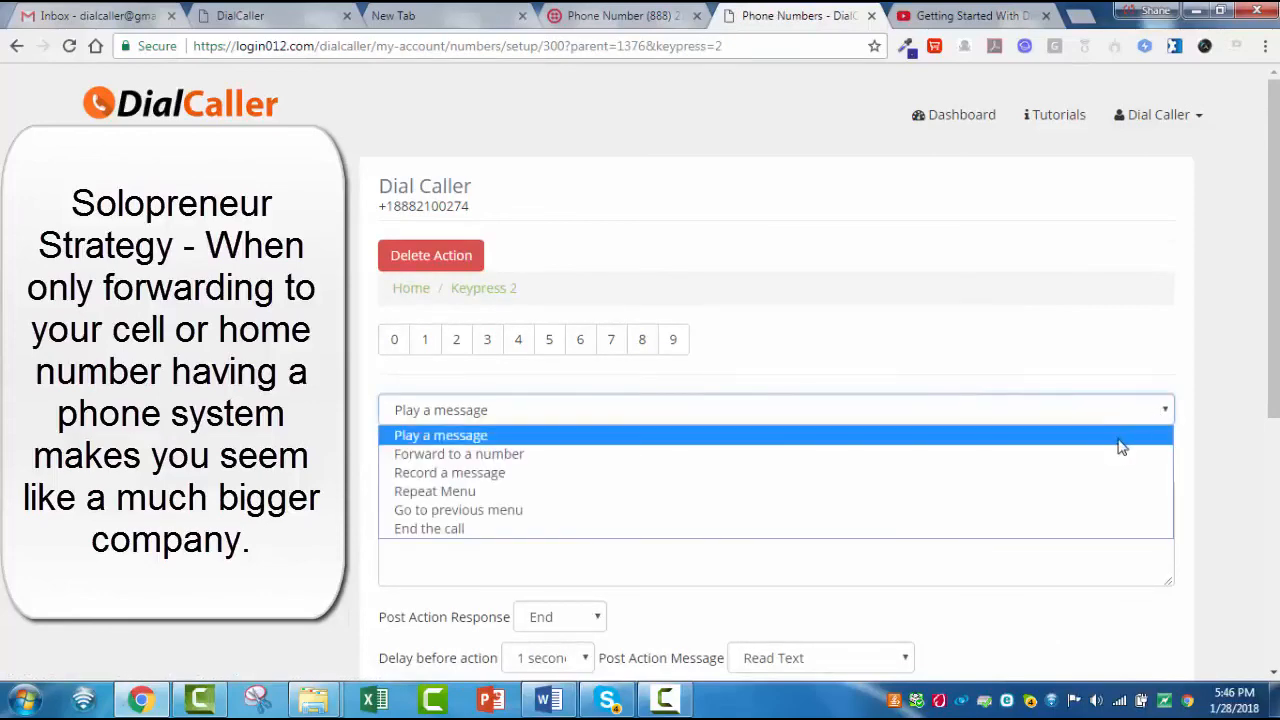
click(1100, 466)
- Add one forwarding phone number to keypress 2
click(563, 454)
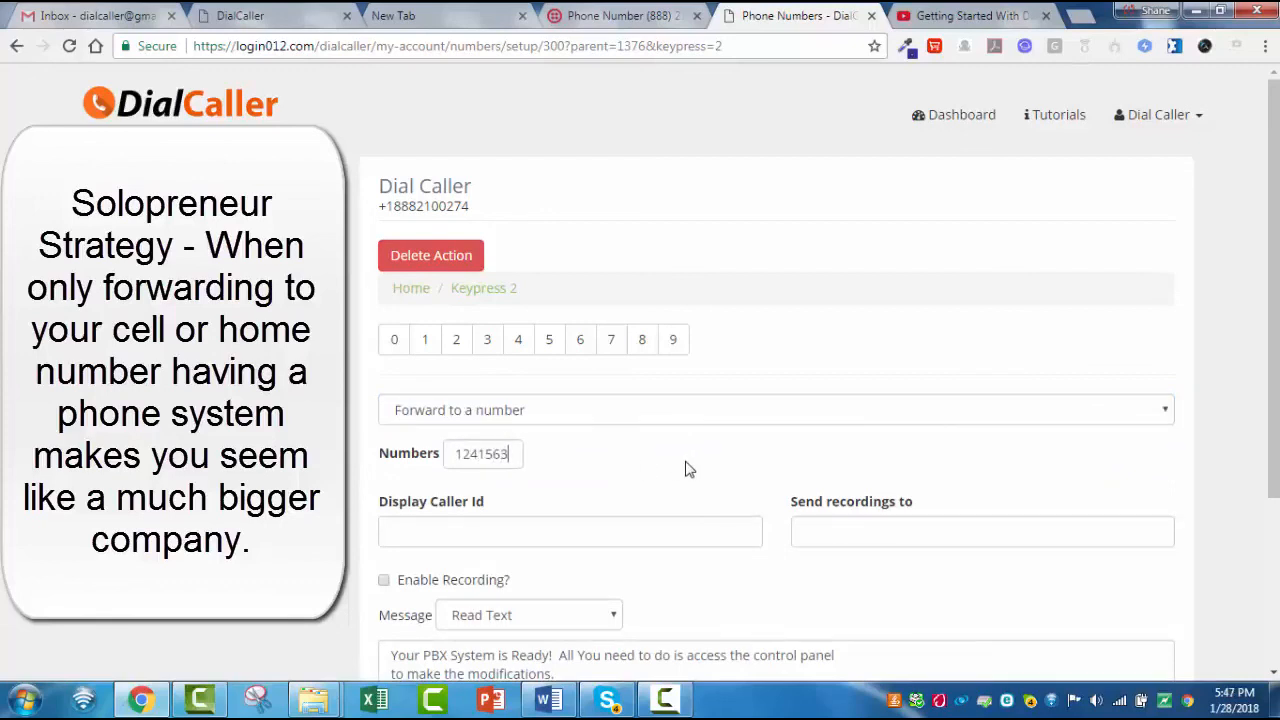
key(Return)
- Fill in keypress 2's display caller ID and the e-mail address that receives its recordings, and enable call recording
click(644, 534)
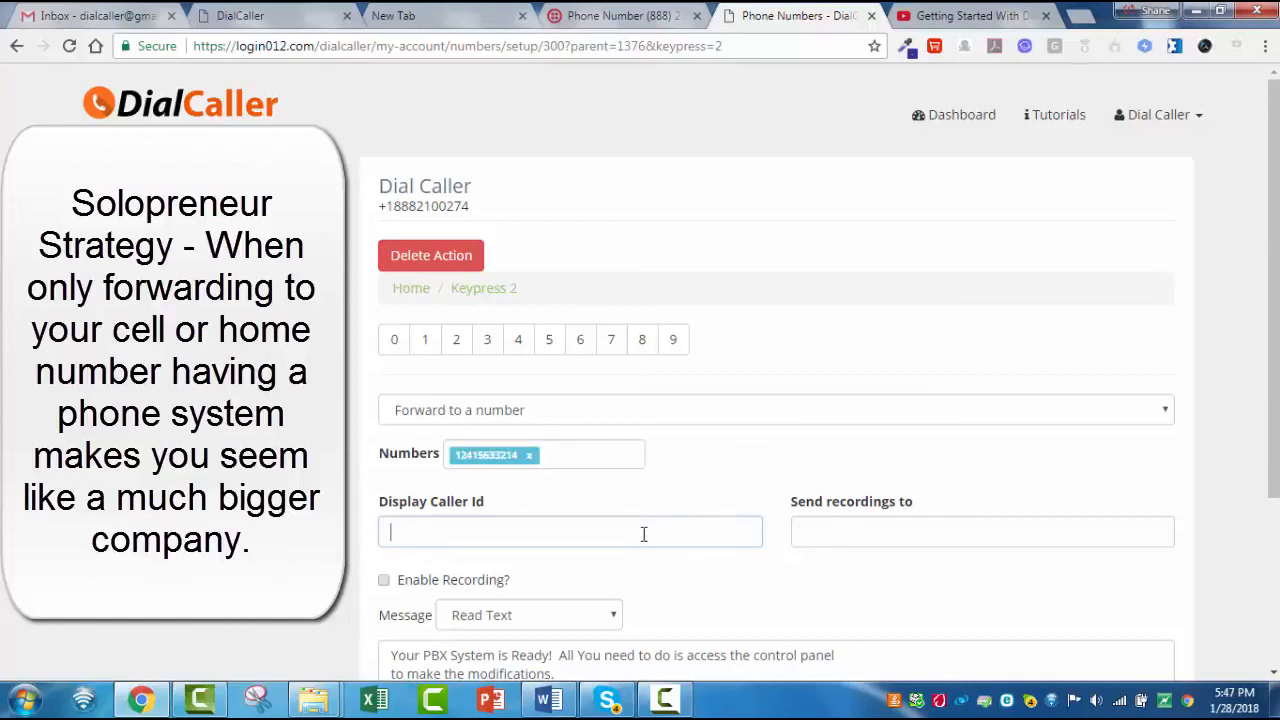
text(1324e124123)
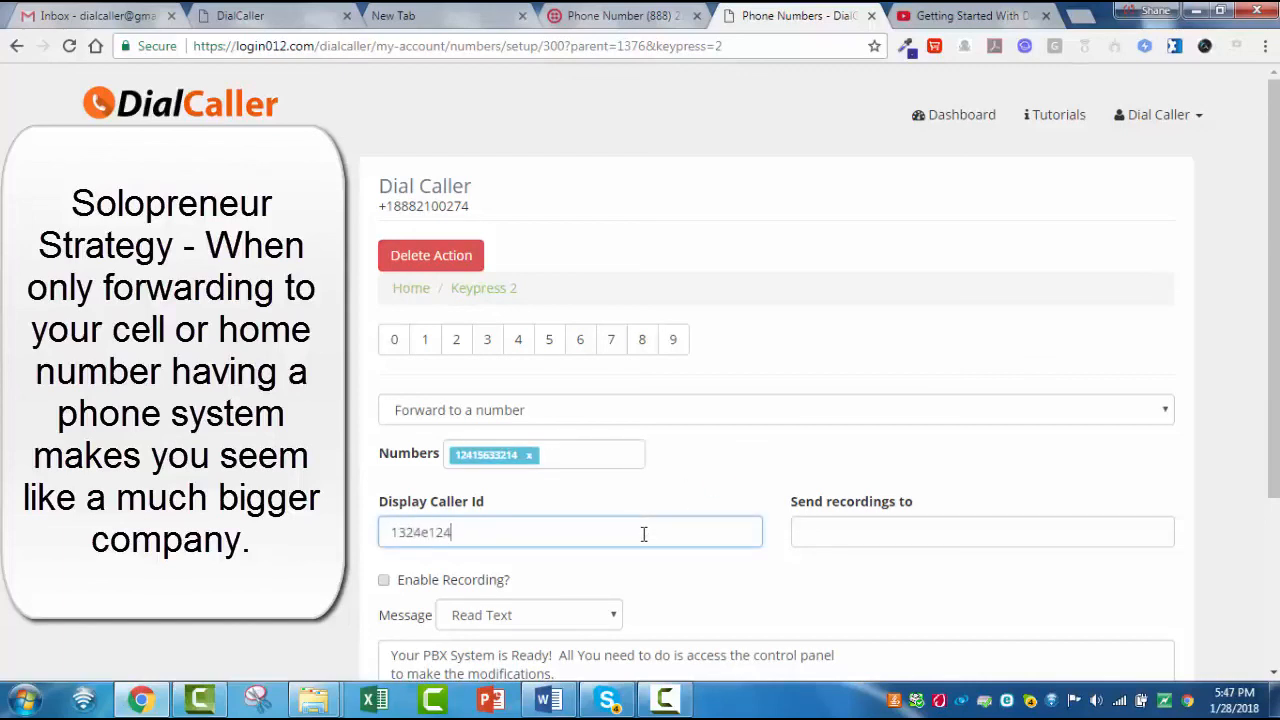
click(855, 529)
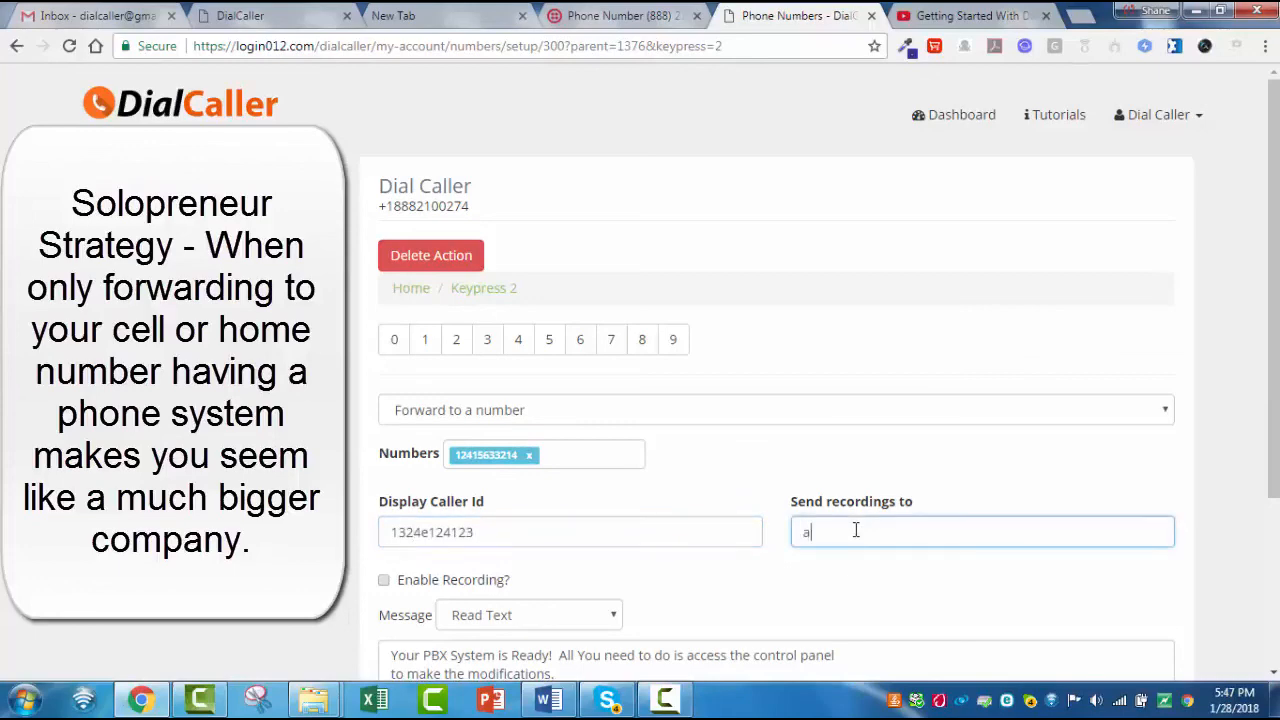
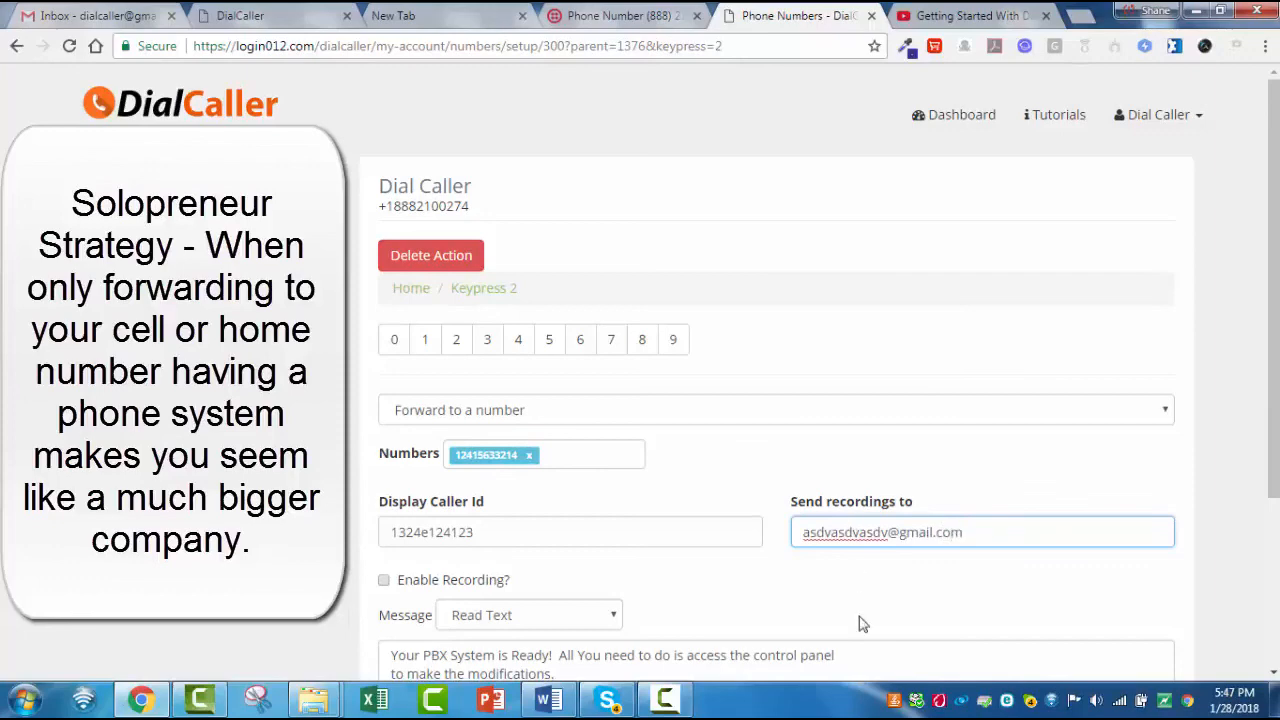
click(384, 580)
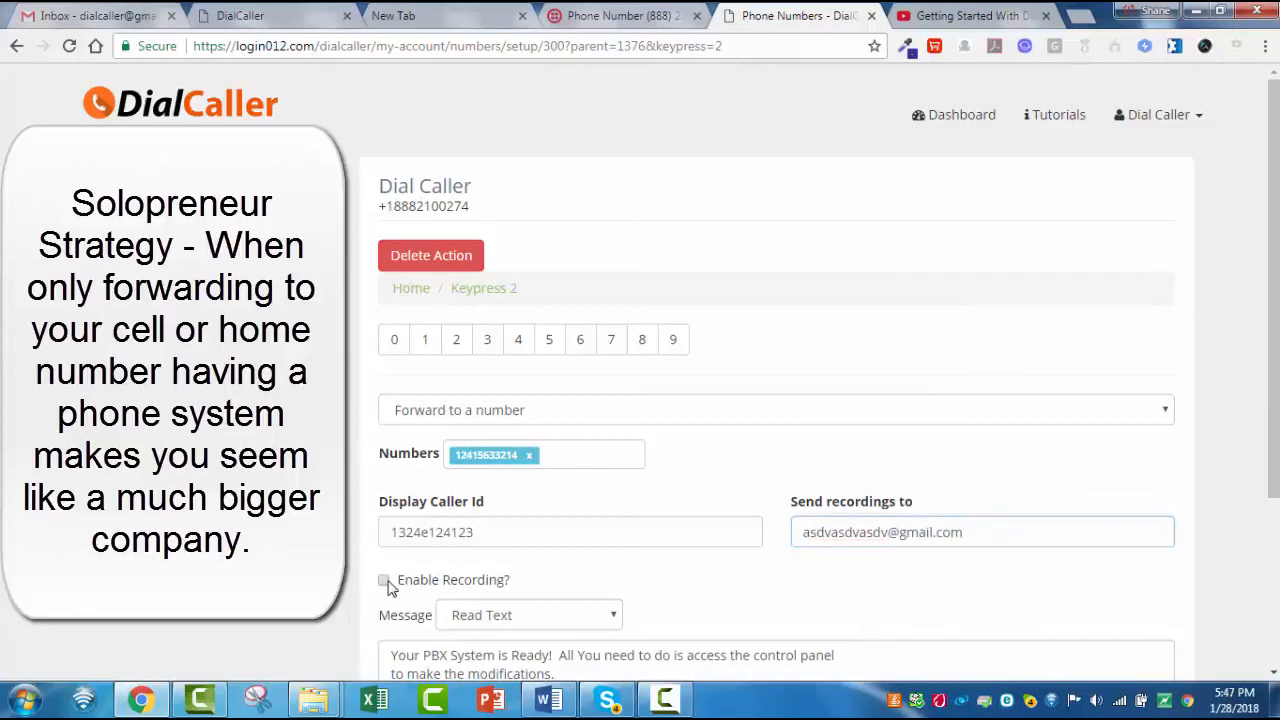
- Set keypress 2's message to play the "customer service" audio file from the library and save the settings
scroll(729, 563, down, 2)
click(615, 430)
click(577, 474)
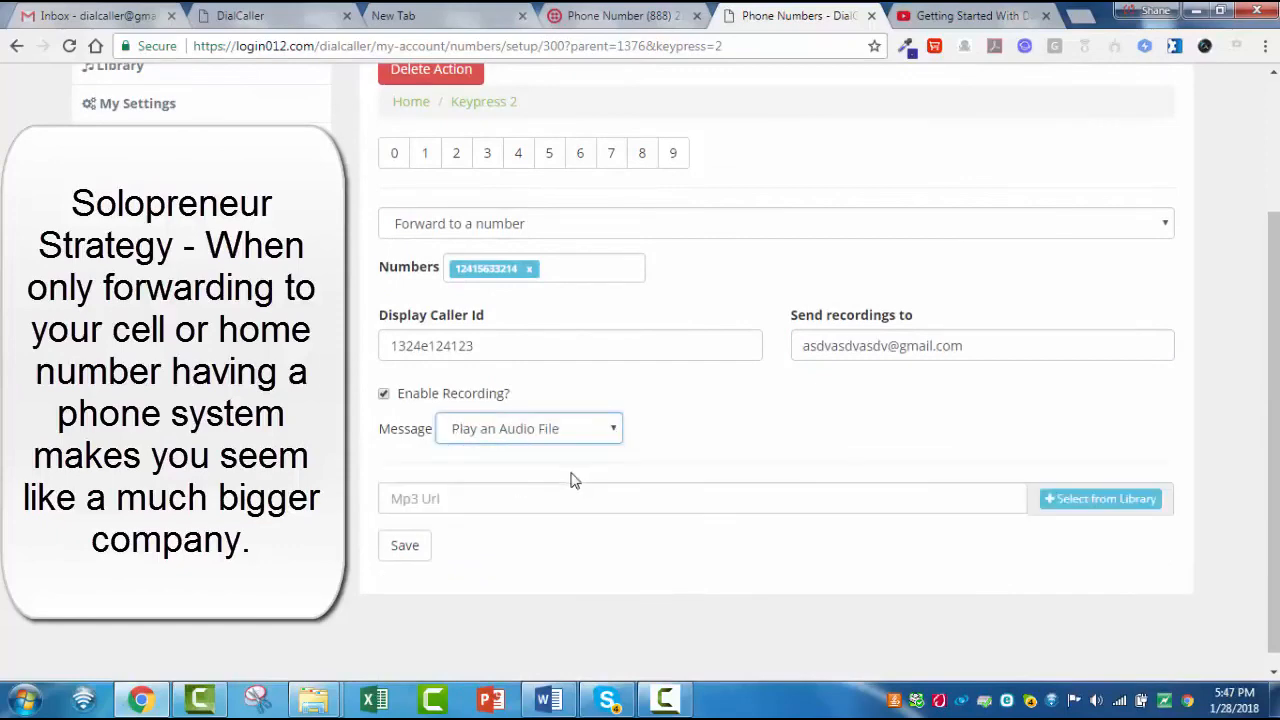
click(1074, 508)
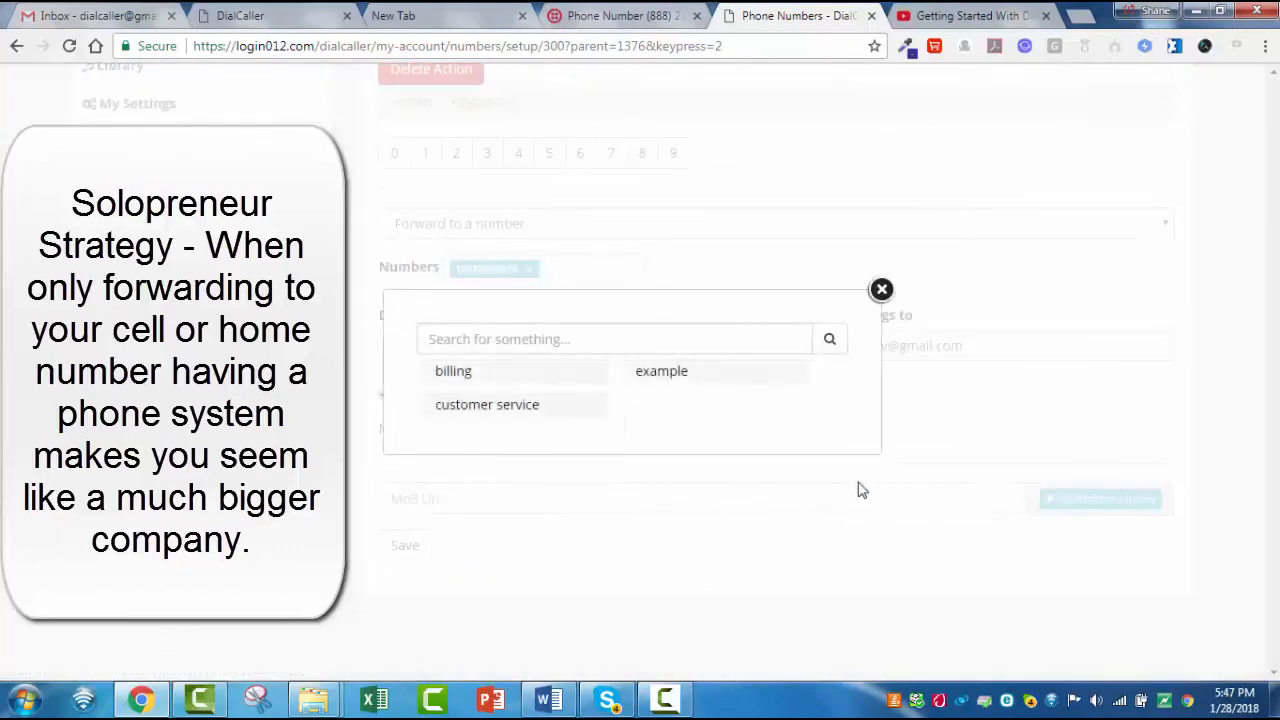
click(534, 409)
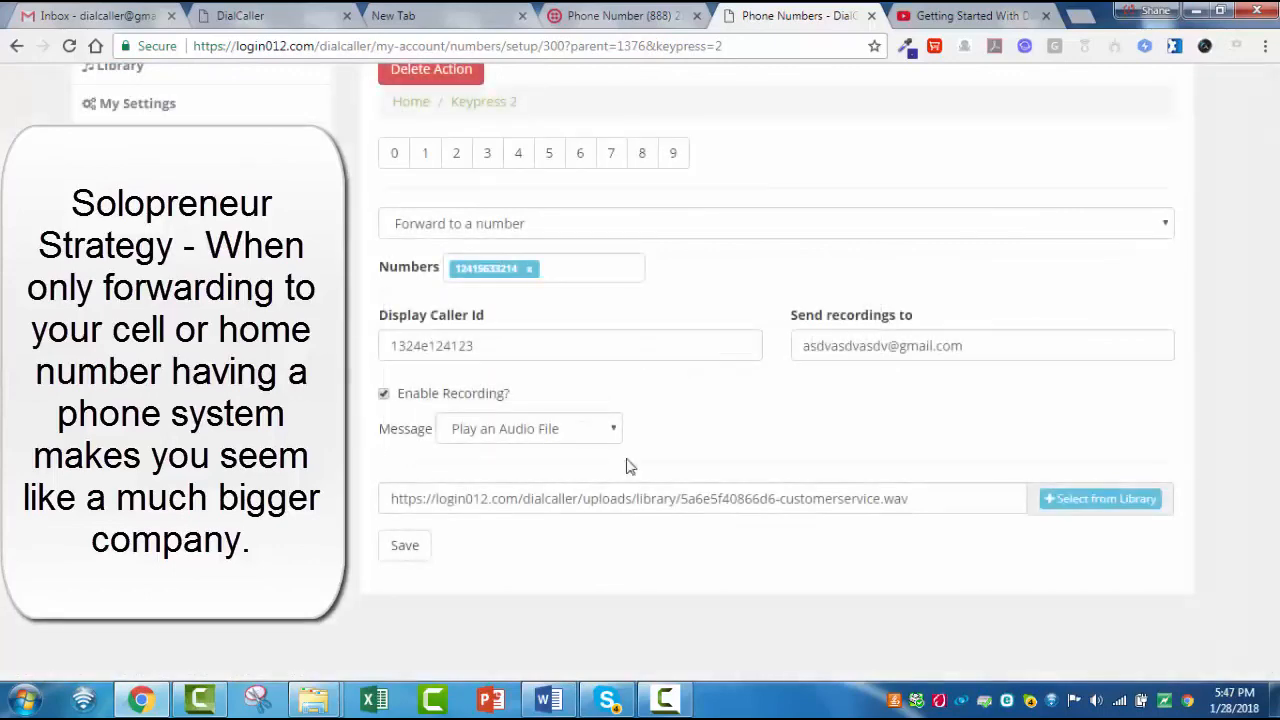
click(394, 546)
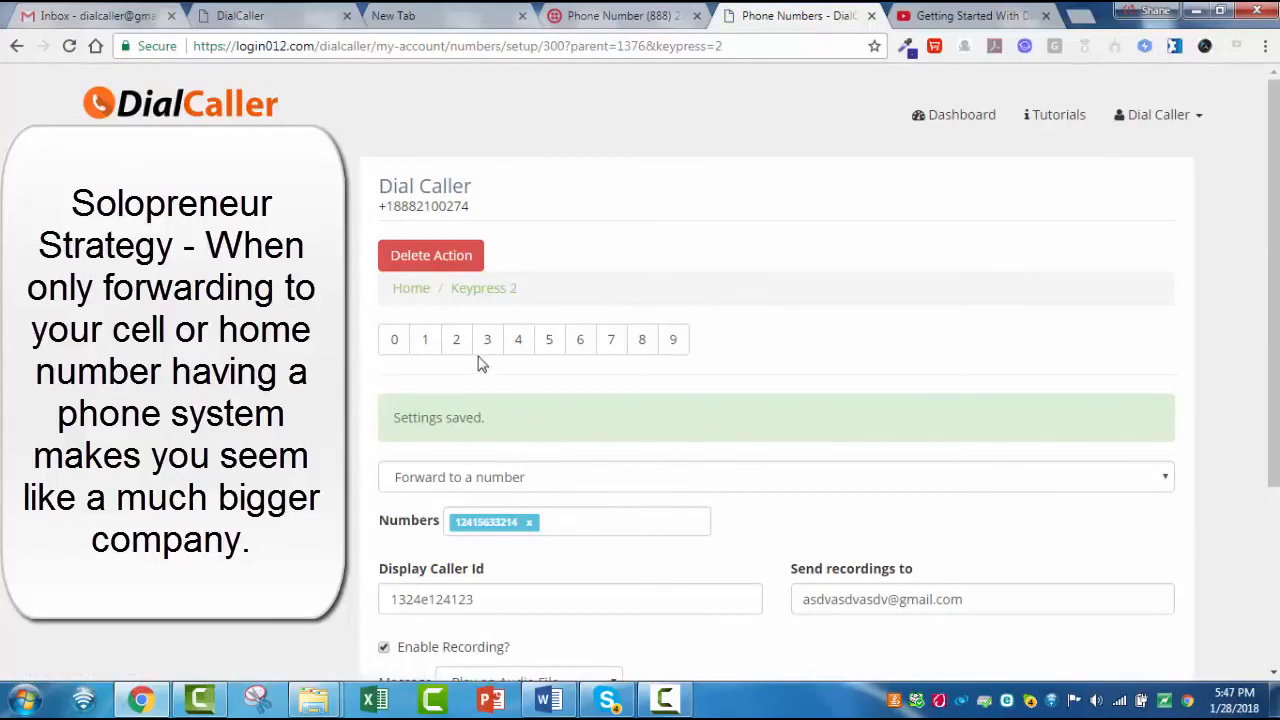
- Return to the Home level, open keypress 3 and set its action to Record a message
click(420, 290)
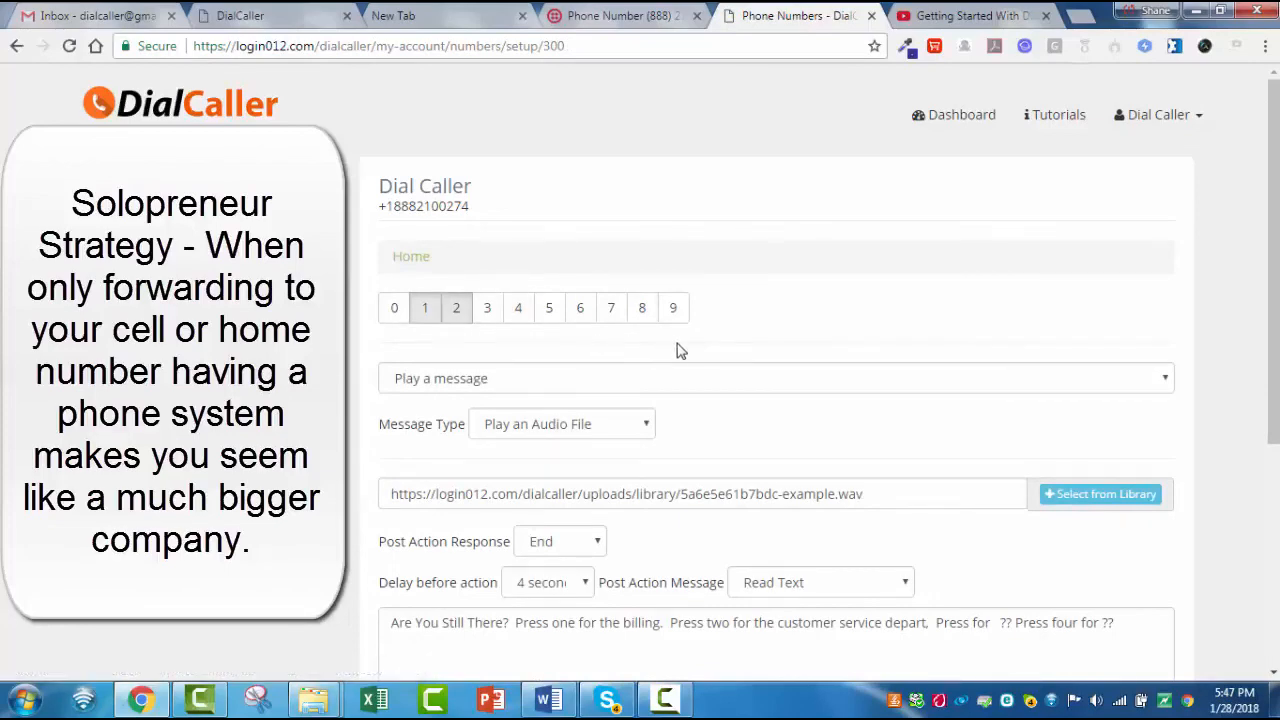
scroll(809, 394, down, 3)
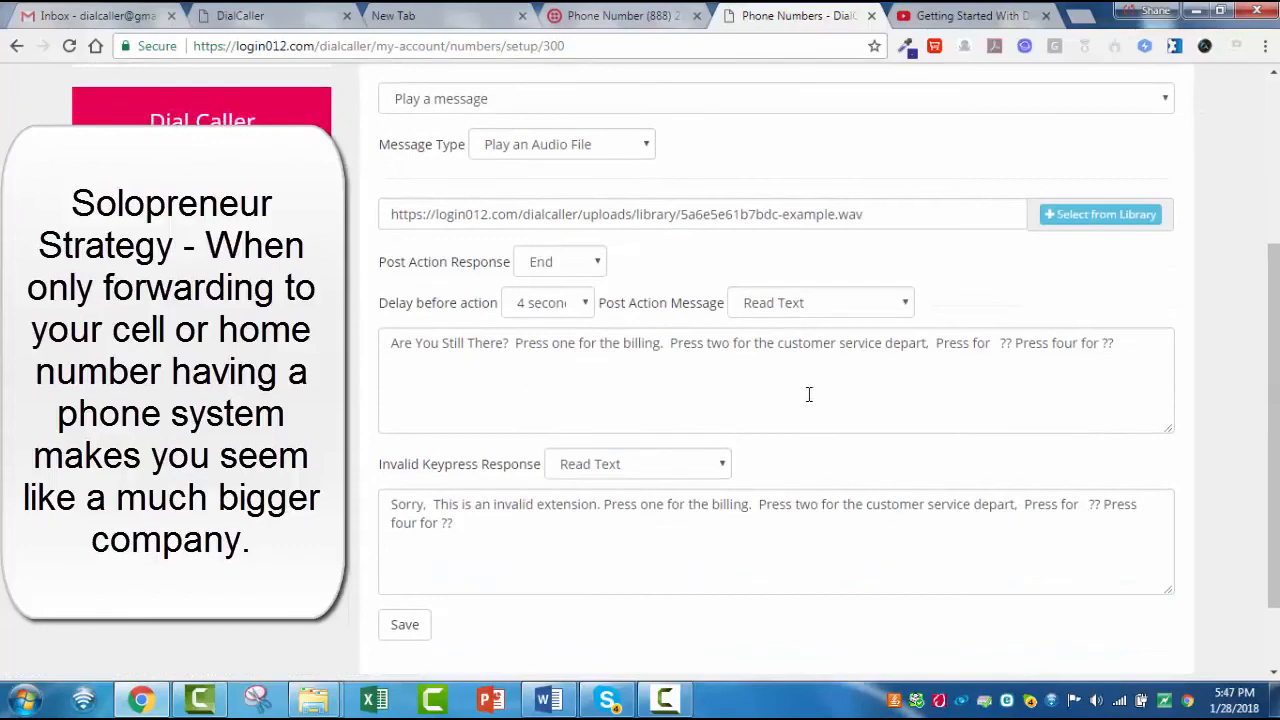
scroll(805, 398, up, 2)
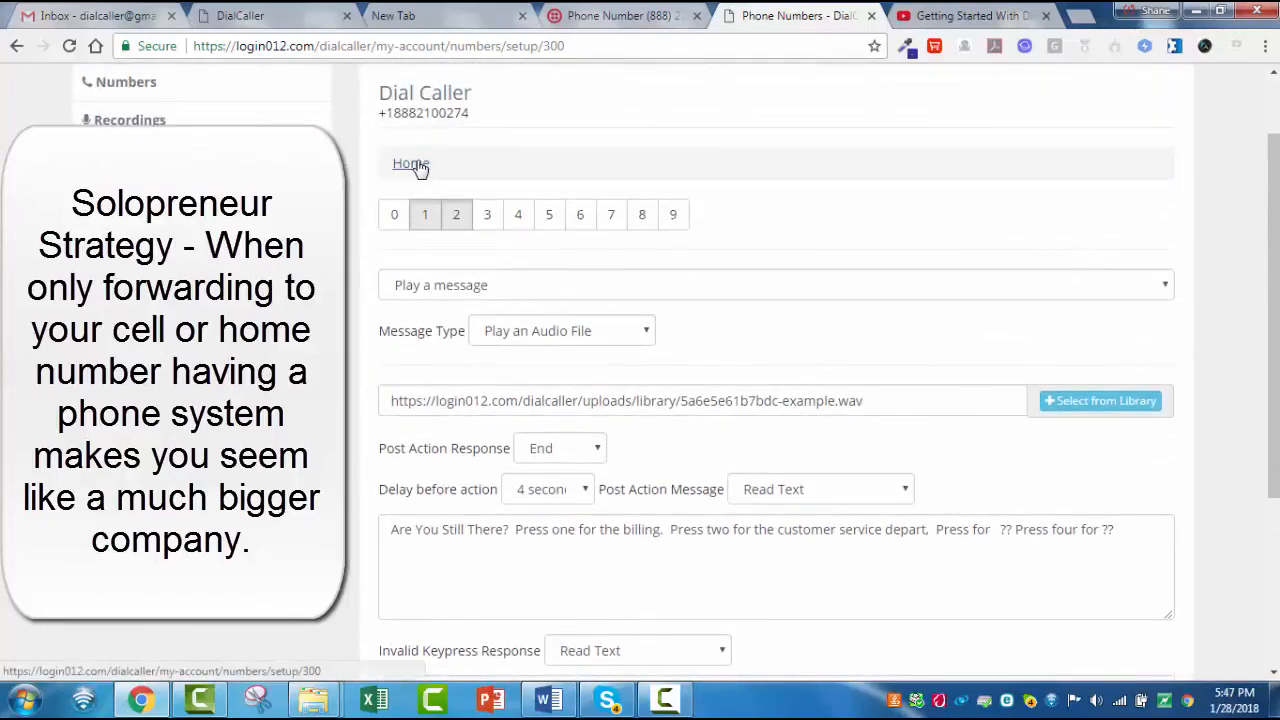
click(492, 215)
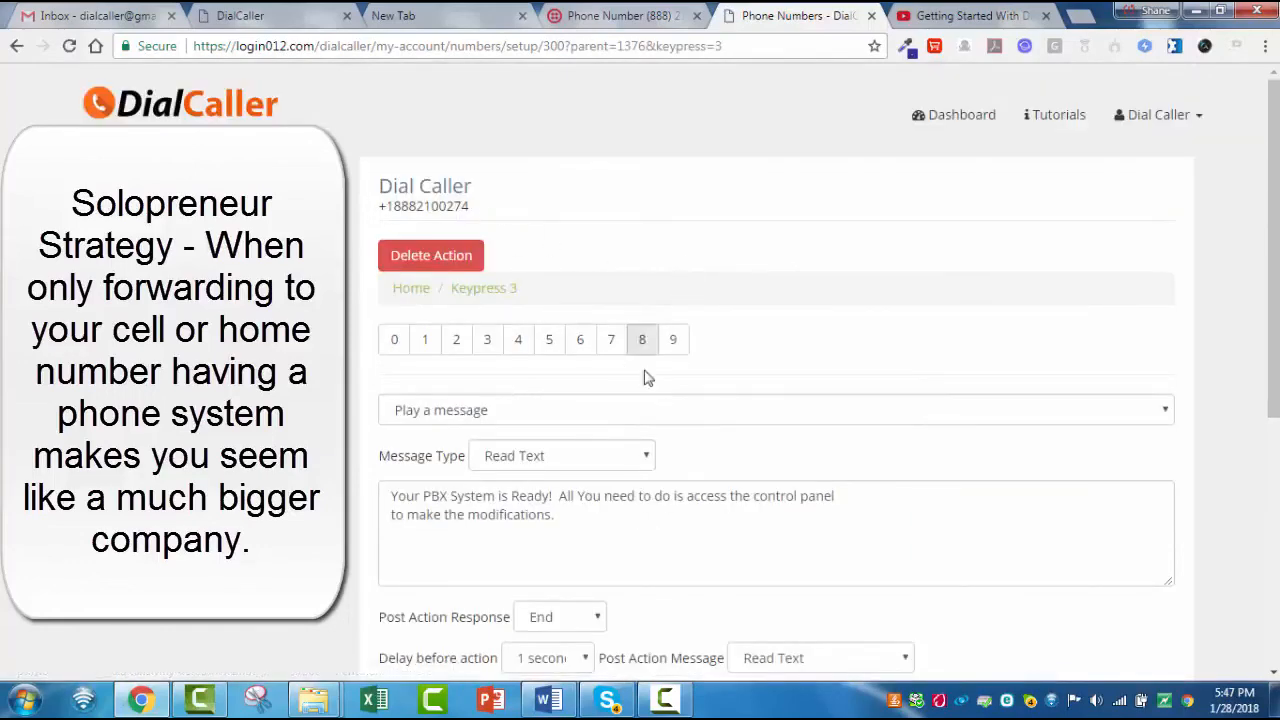
click(1165, 411)
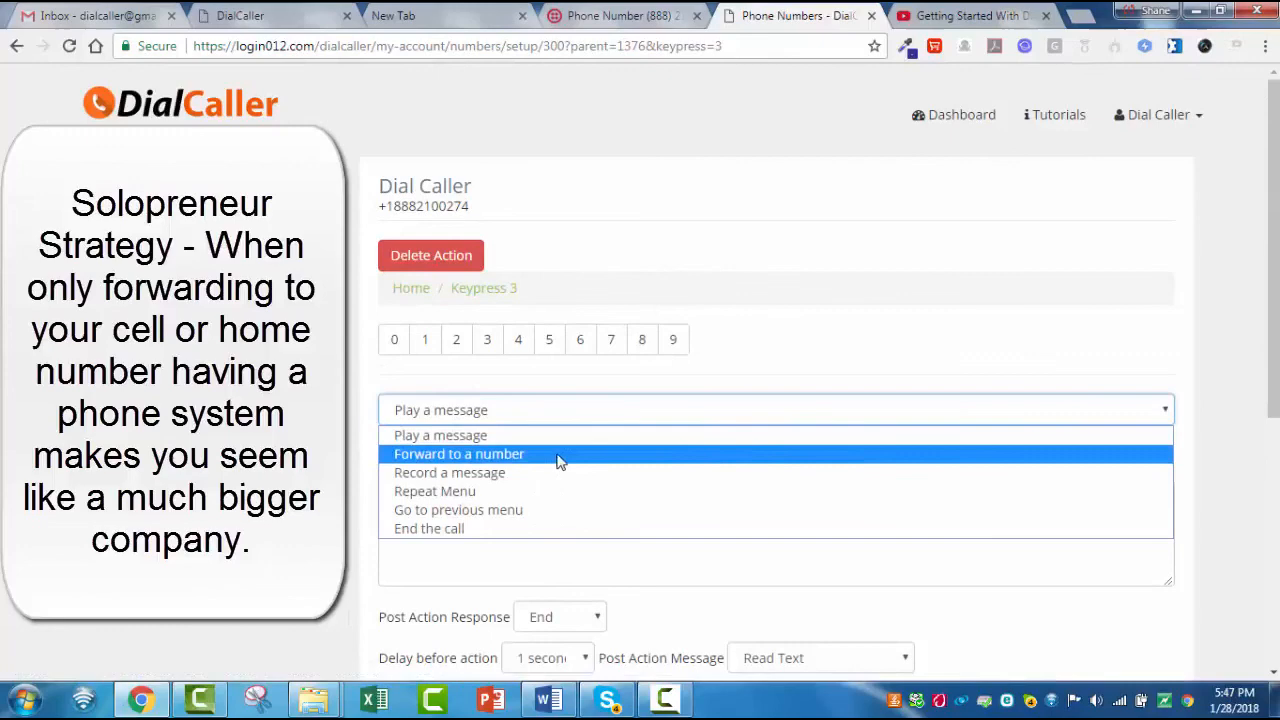
click(519, 473)
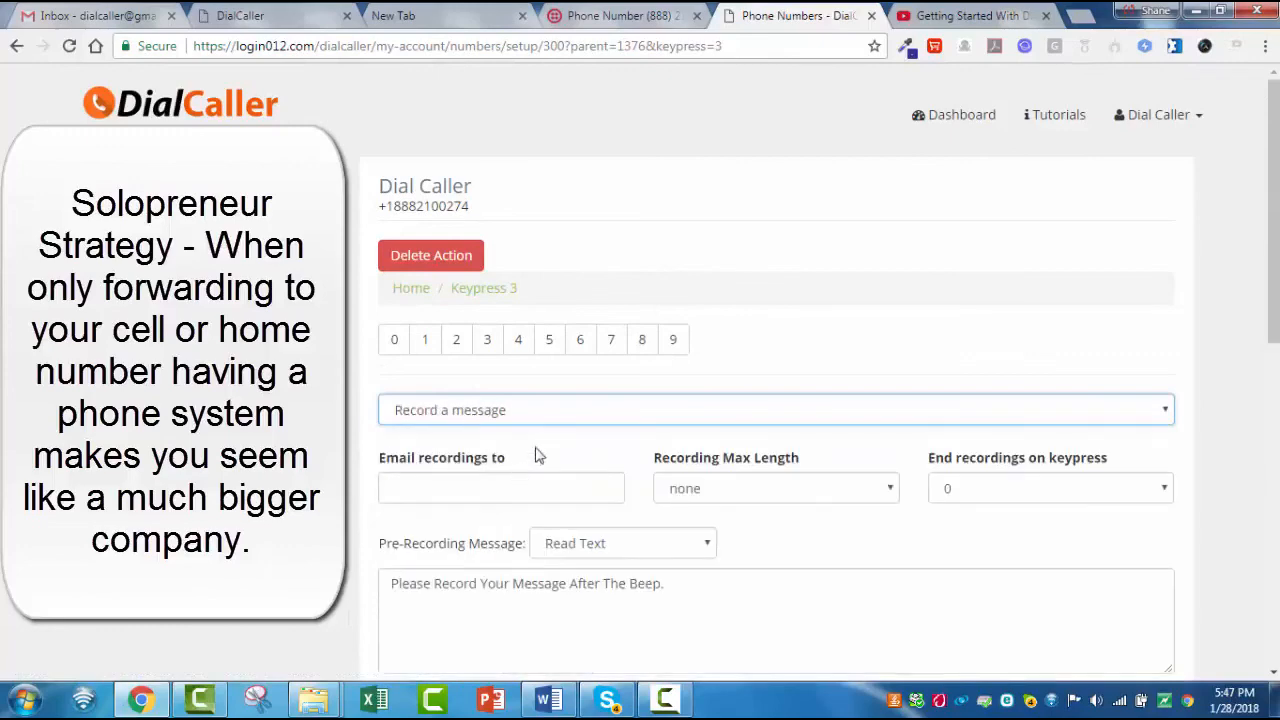
- Enter the e-mail address that receives keypress 3's recordings and keep the recording max length at none
scroll(539, 380, down, 1)
click(537, 395)
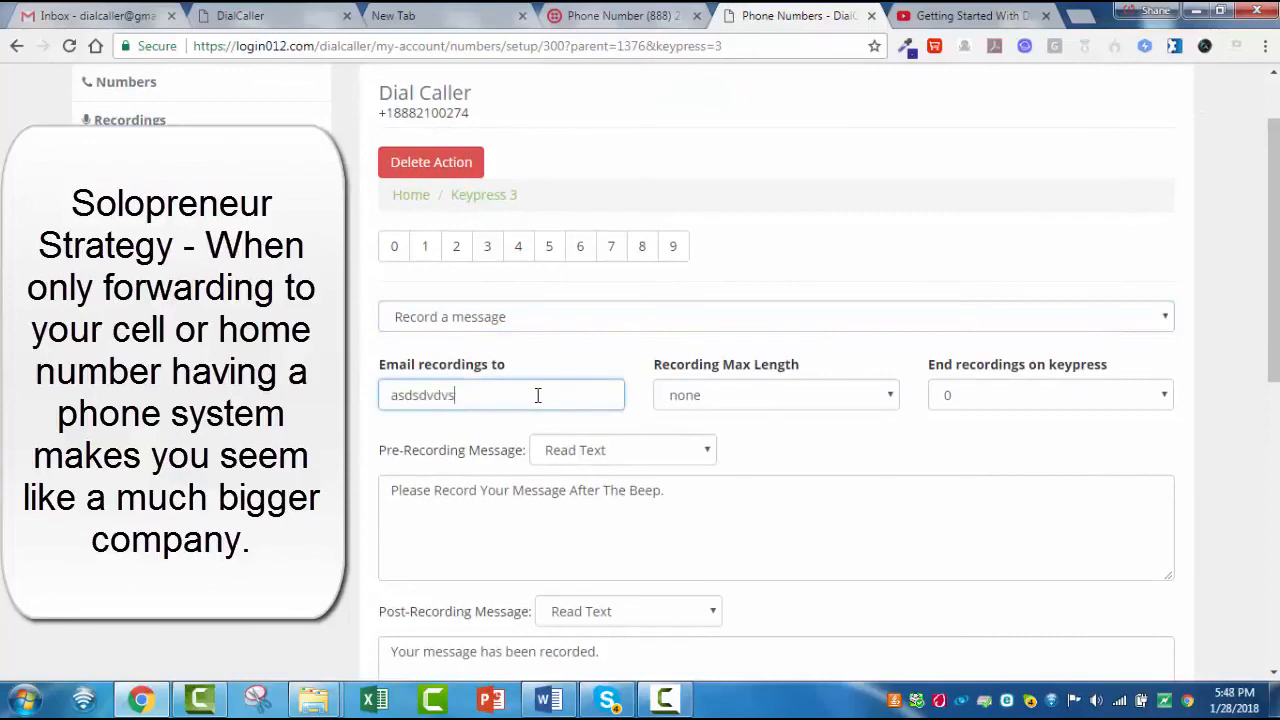
click(881, 398)
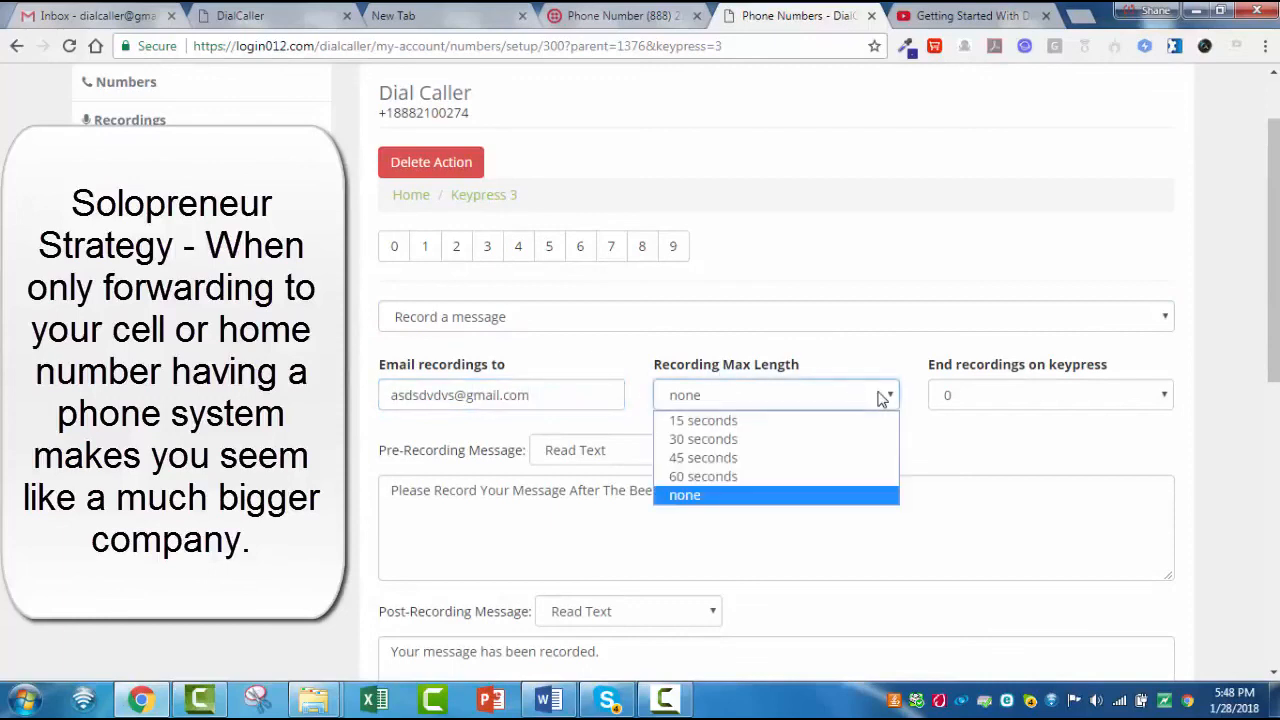
click(743, 496)
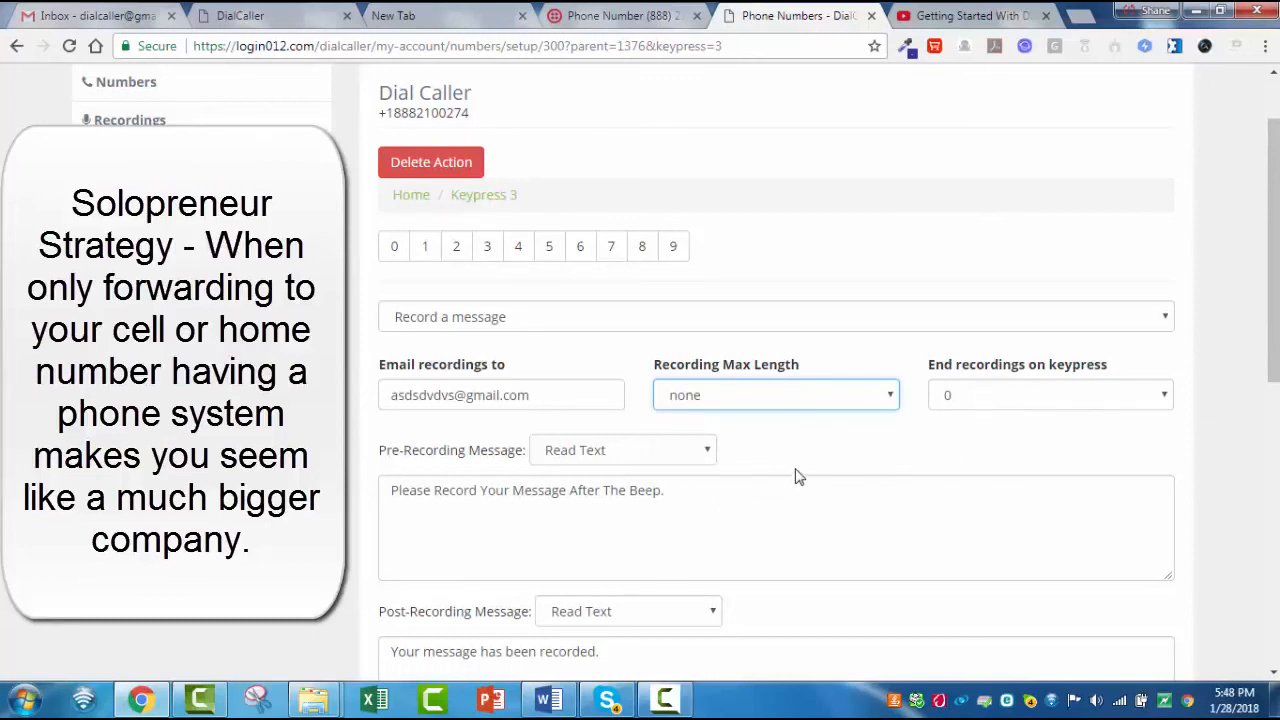
- Review keypress 3's pre-recording, post-recording and post-playback message options and its post-action settings
click(707, 452)
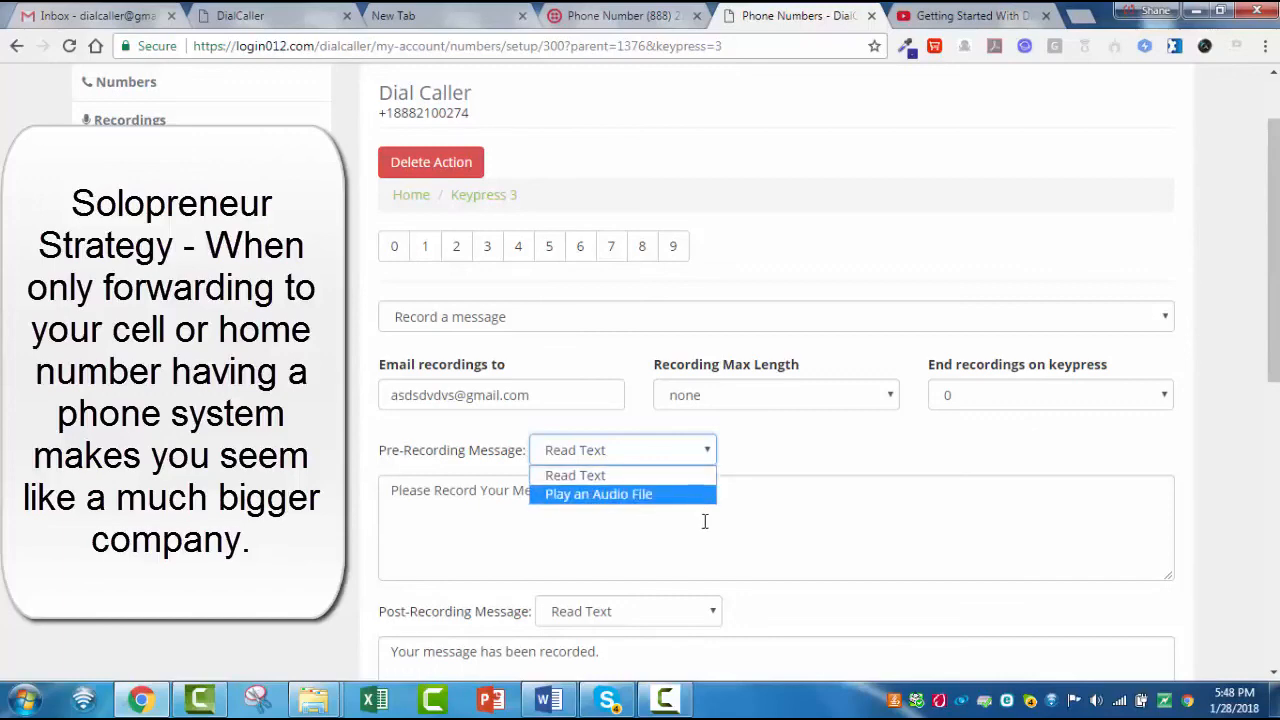
click(704, 521)
scroll(704, 518, down, 1)
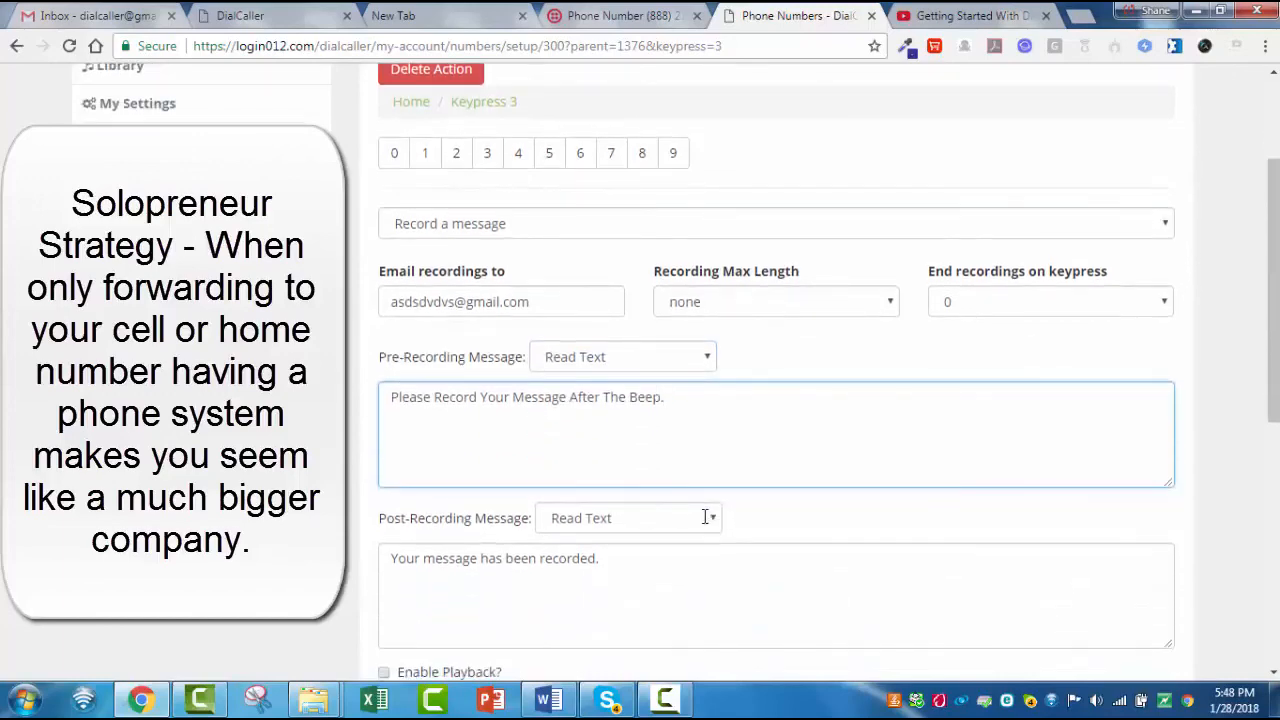
scroll(705, 517, down, 1)
drag(683, 483, 386, 479)
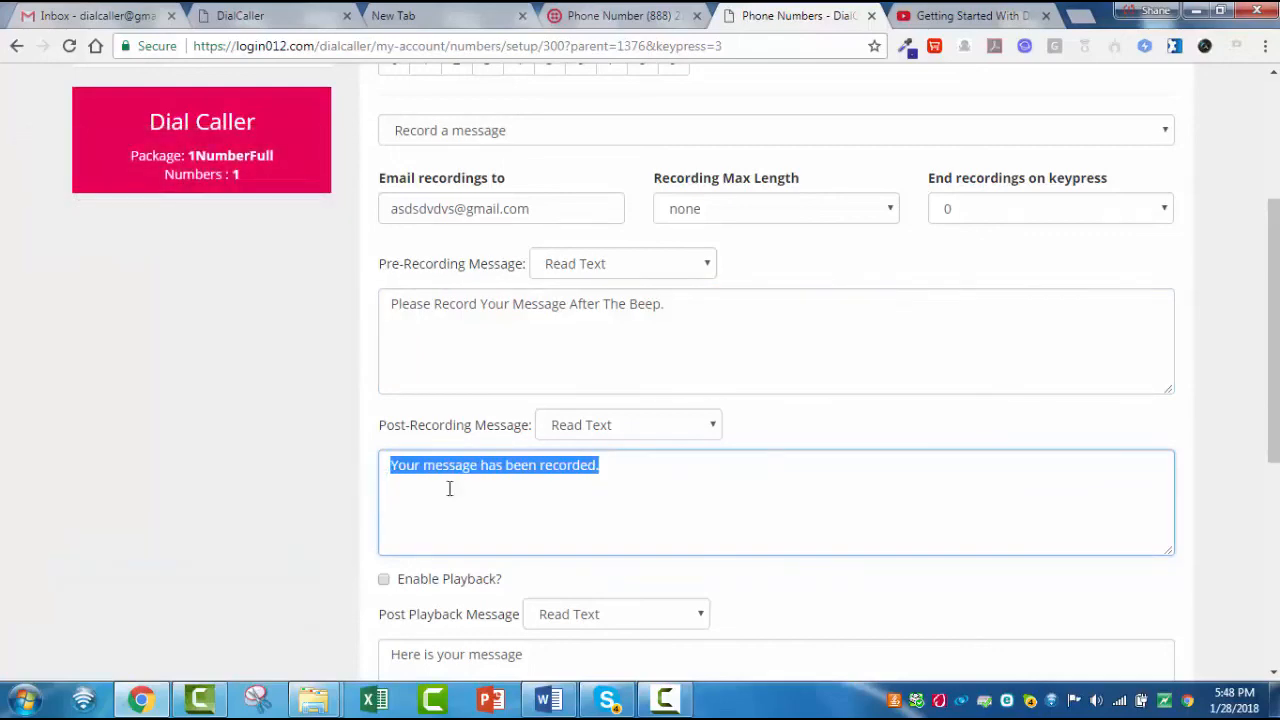
scroll(760, 526, down, 1)
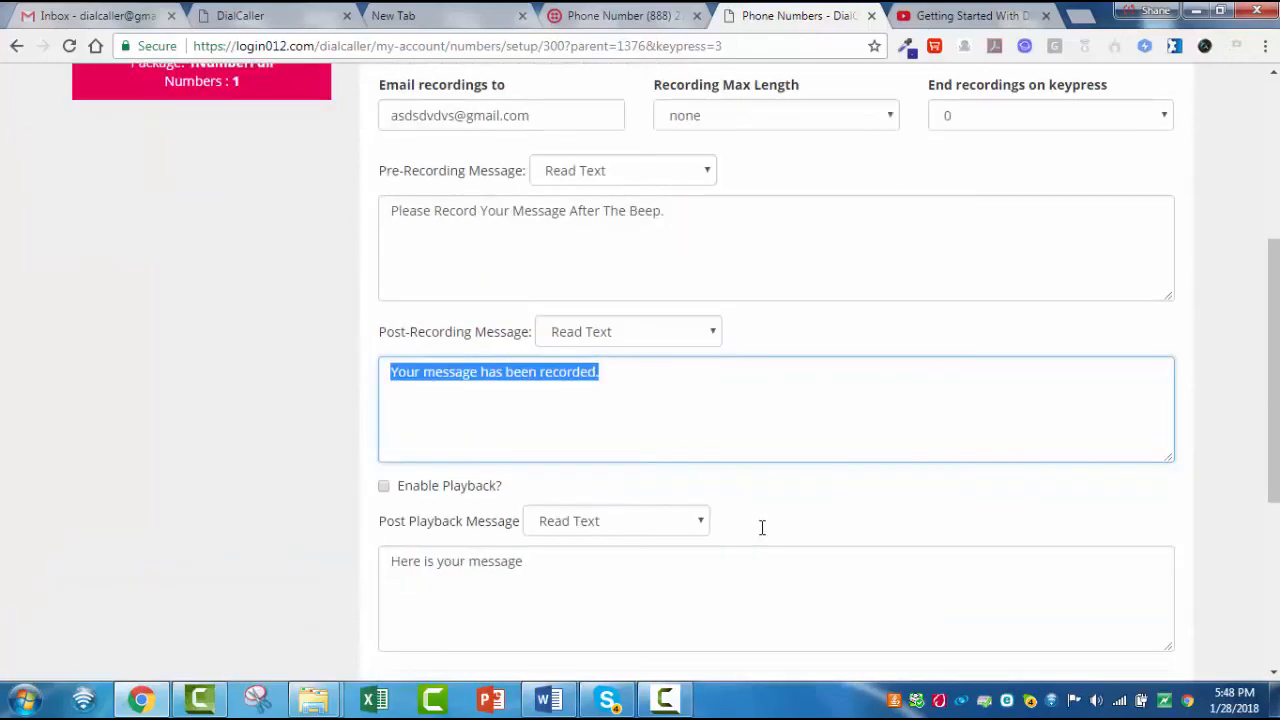
click(699, 524)
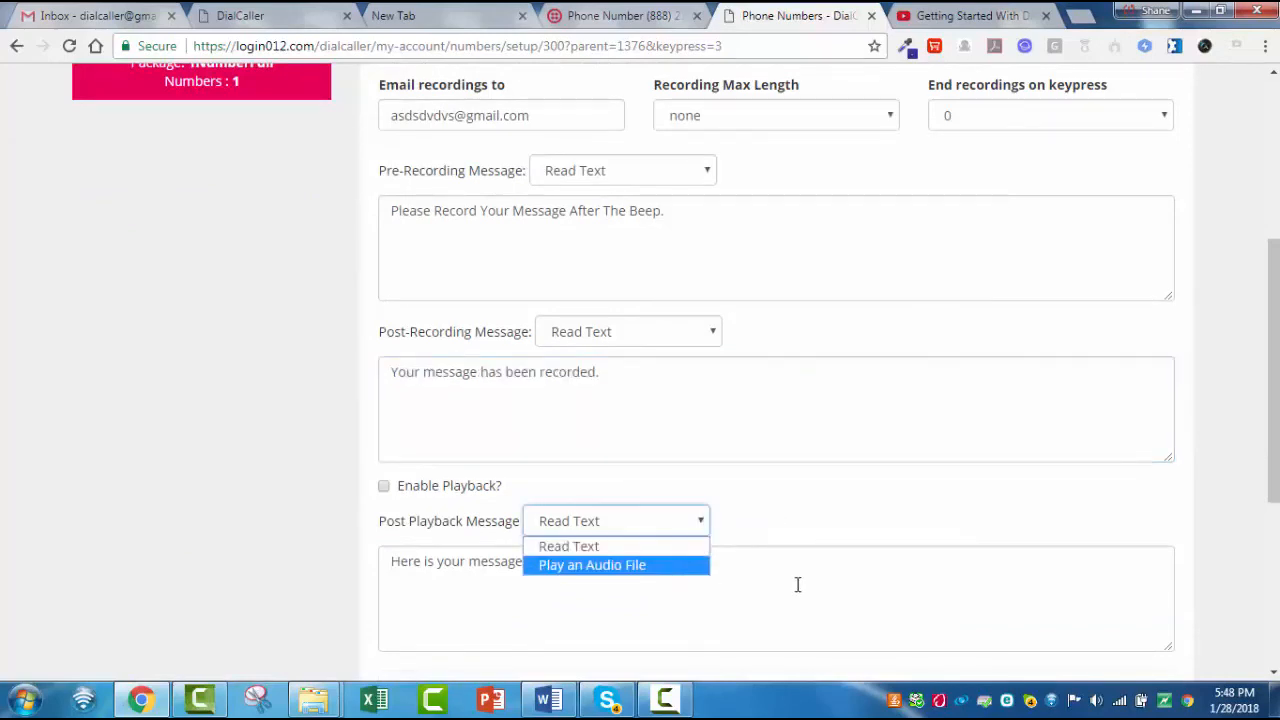
scroll(860, 546, down, 4)
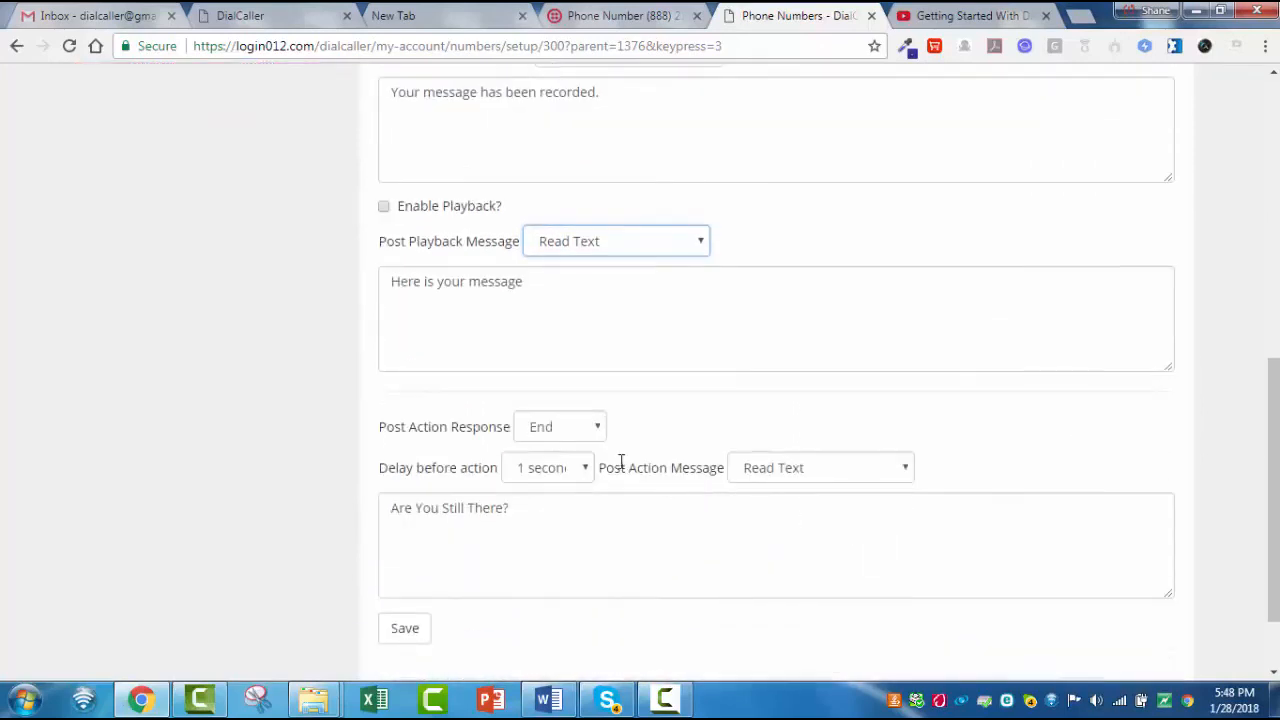
scroll(680, 535, up, 10)
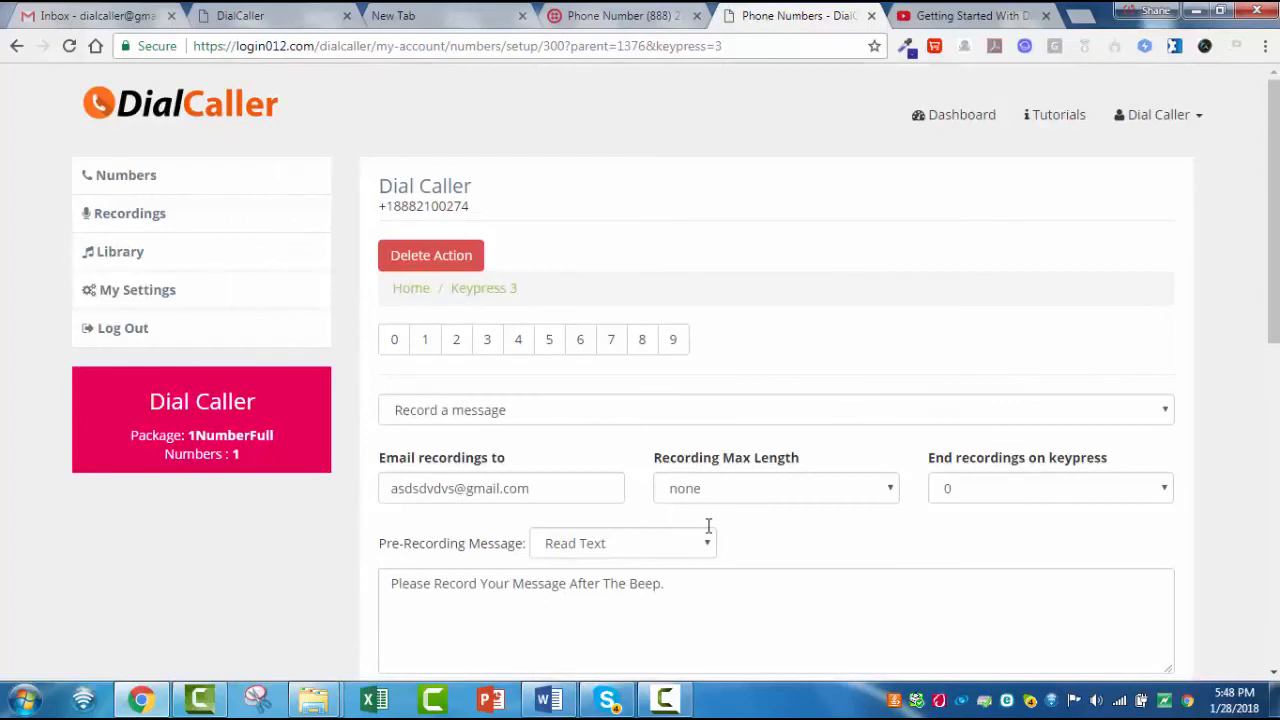